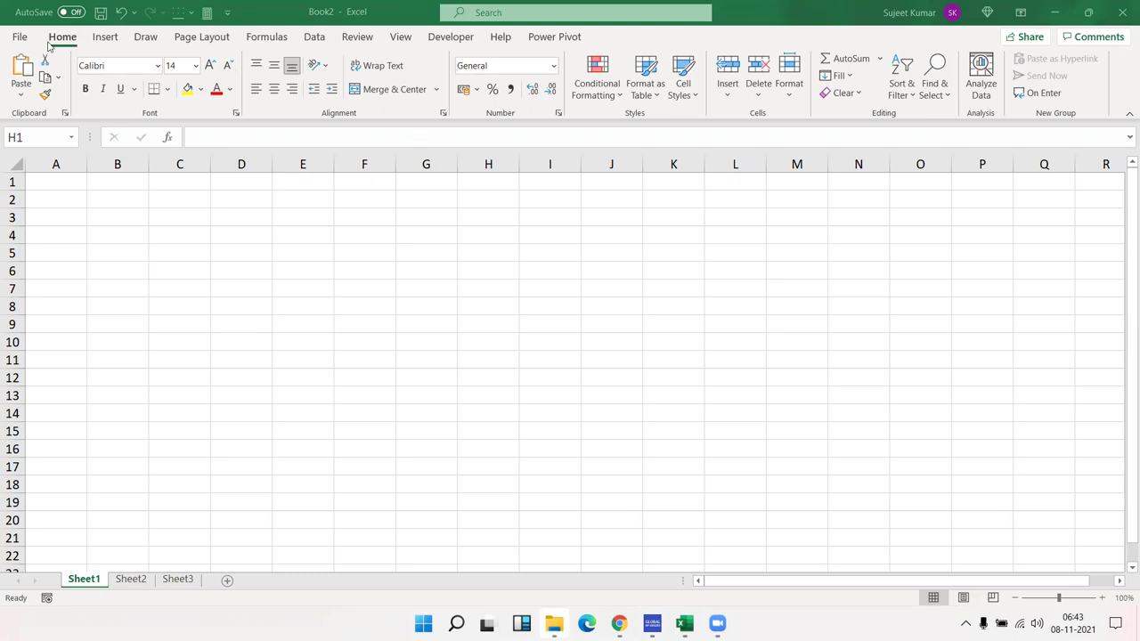
Open the Backstage Home page and scroll through the recent workbooks list
left_click(21, 41)
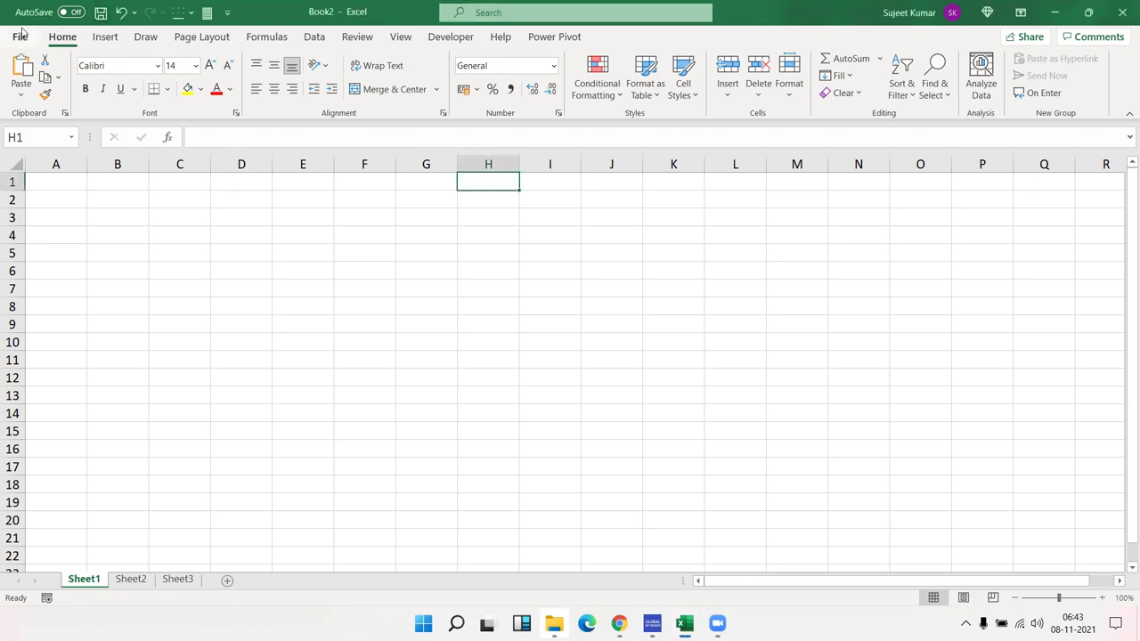
left_click(20, 36)
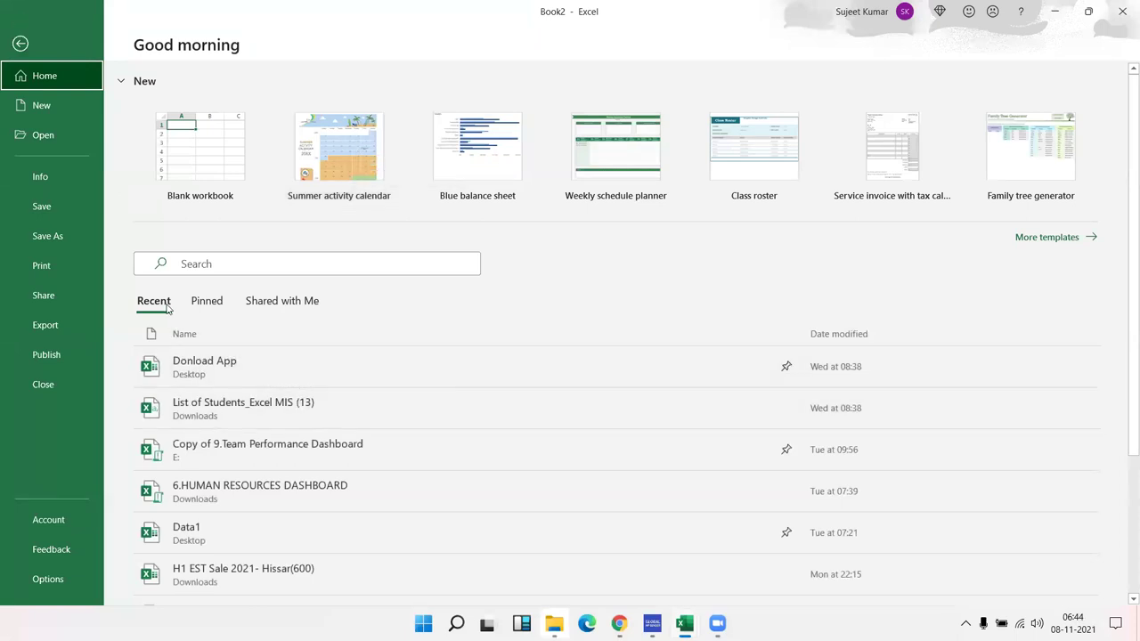
scroll(162, 351, "down", 2)
scroll(162, 351, "down", 1)
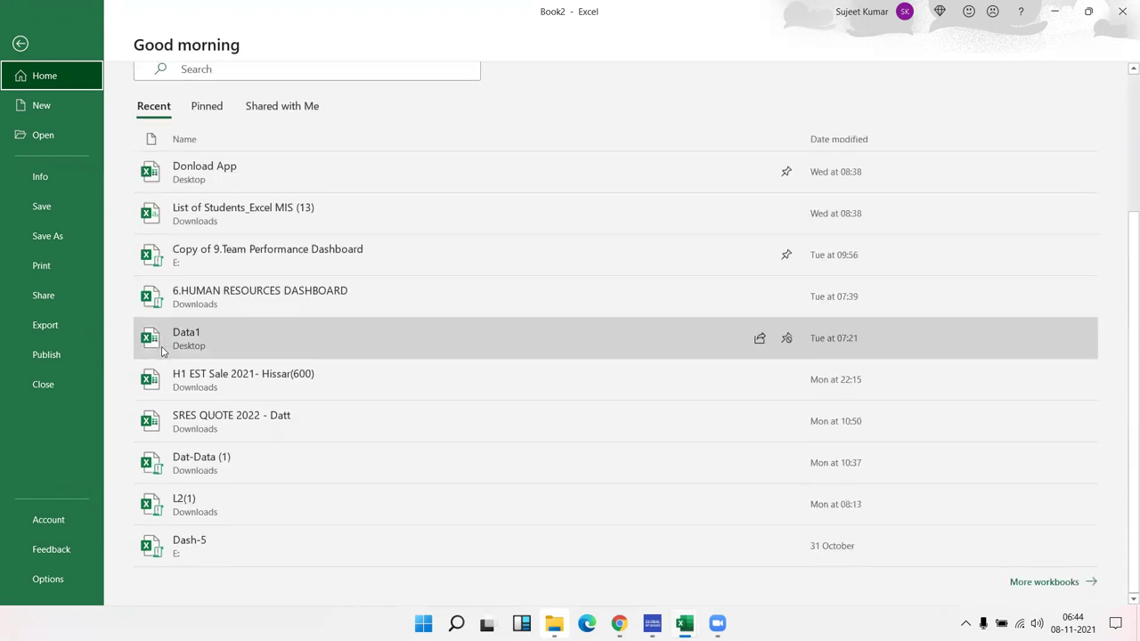
scroll(162, 351, "up", 3)
scroll(162, 351, "down", 2)
scroll(162, 351, "down", 1)
scroll(193, 329, "up", 2)
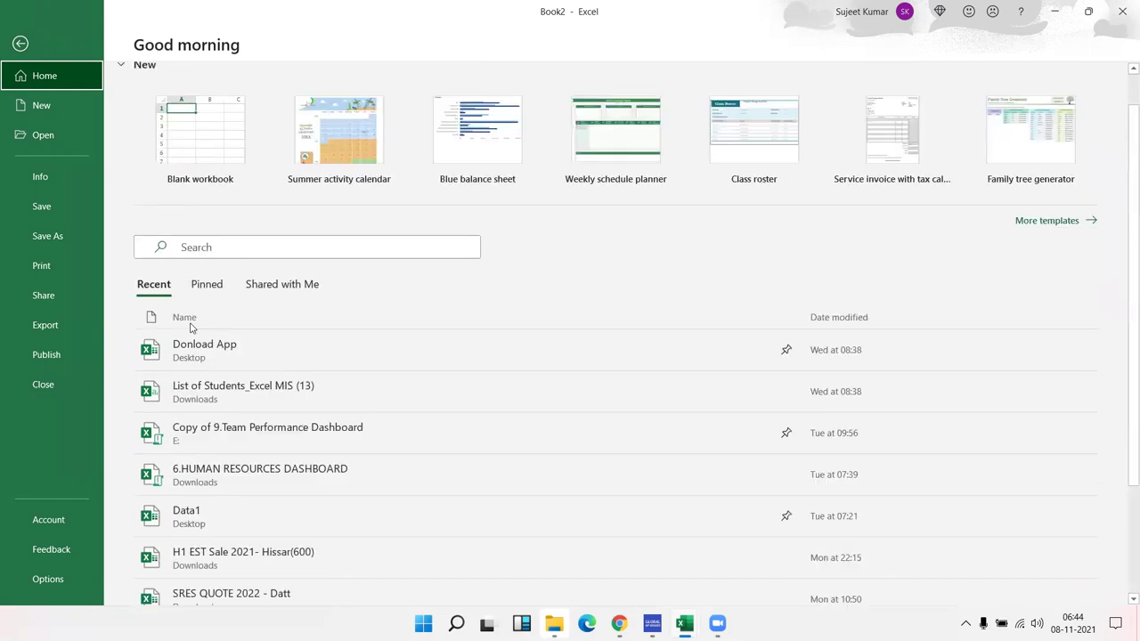
Switch between the Pinned and Recent workbook lists, ending on the New page
left_click(205, 285)
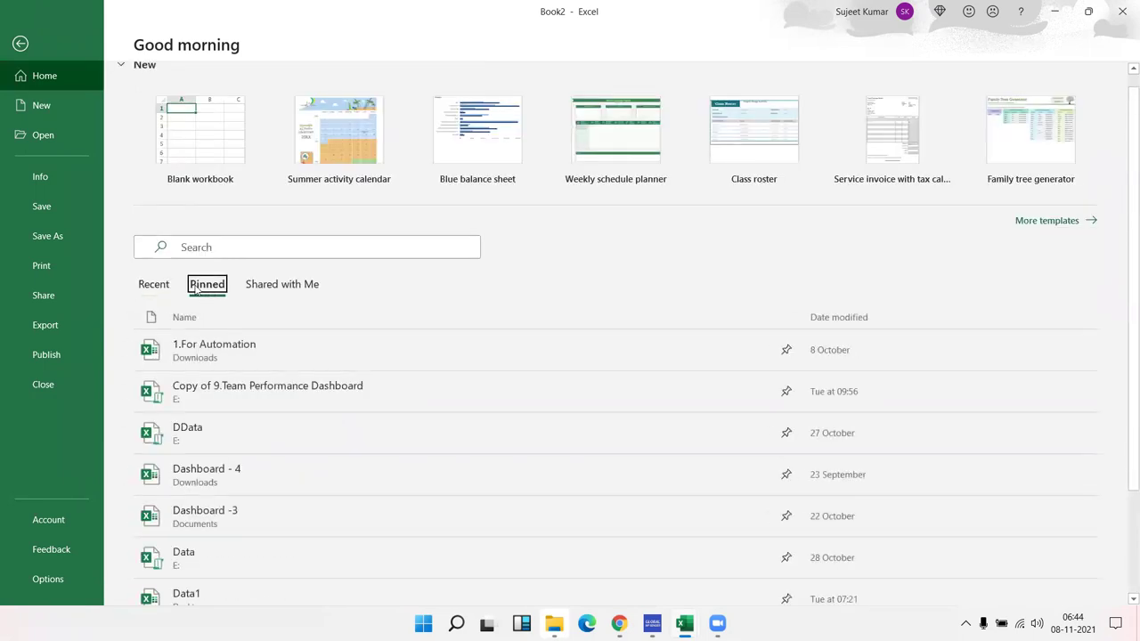
left_click(154, 286)
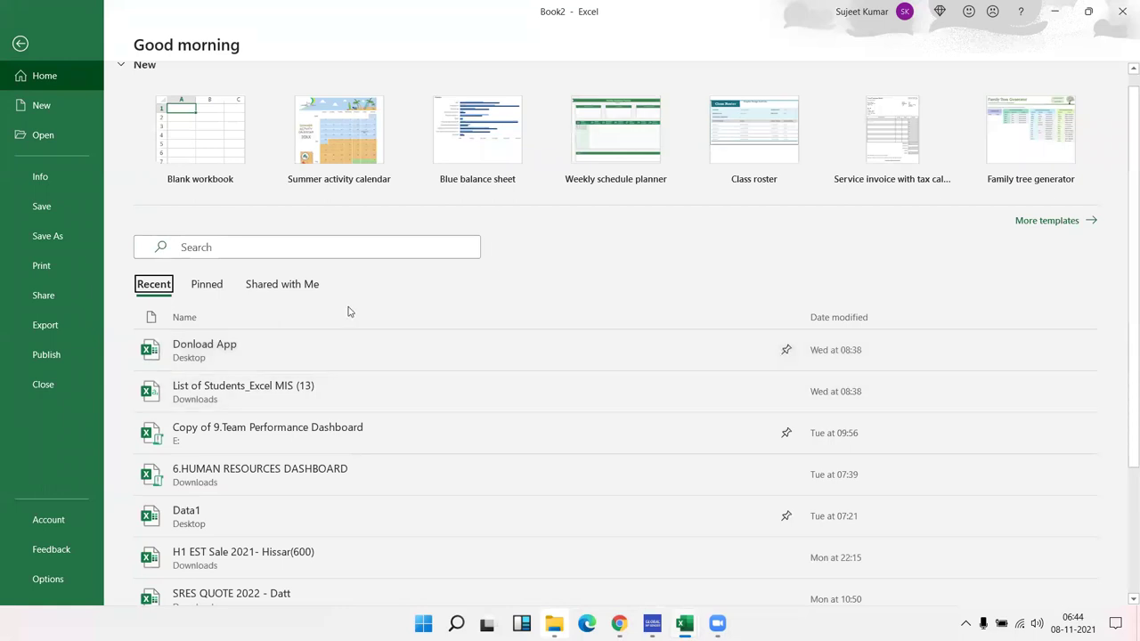
left_click(221, 298)
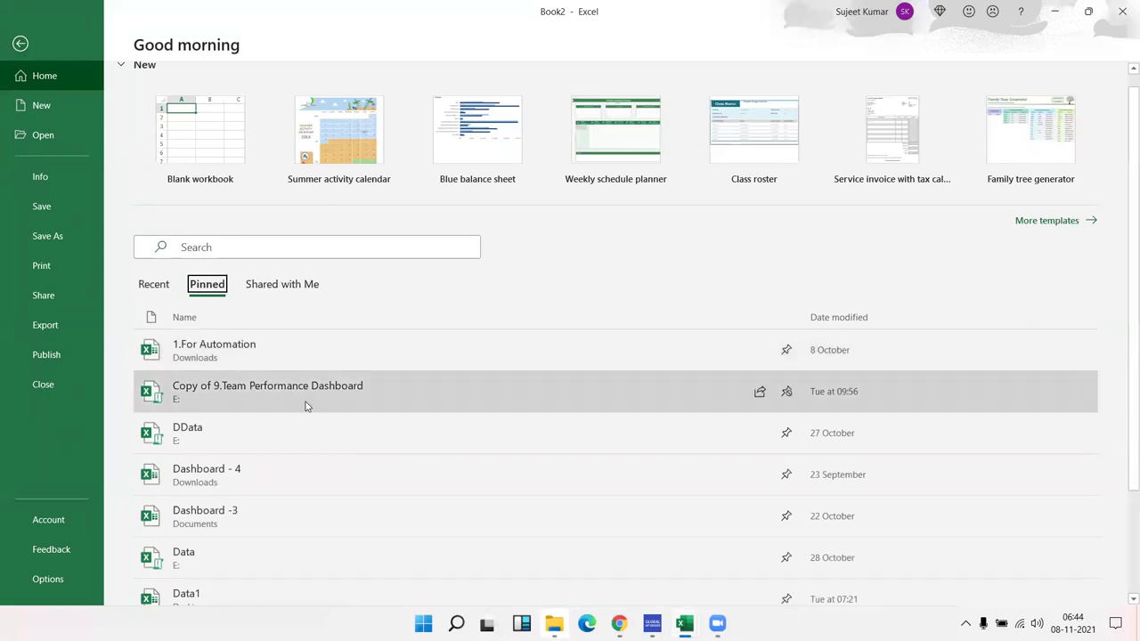
scroll(305, 405, "down", 2)
scroll(306, 406, "up", 2)
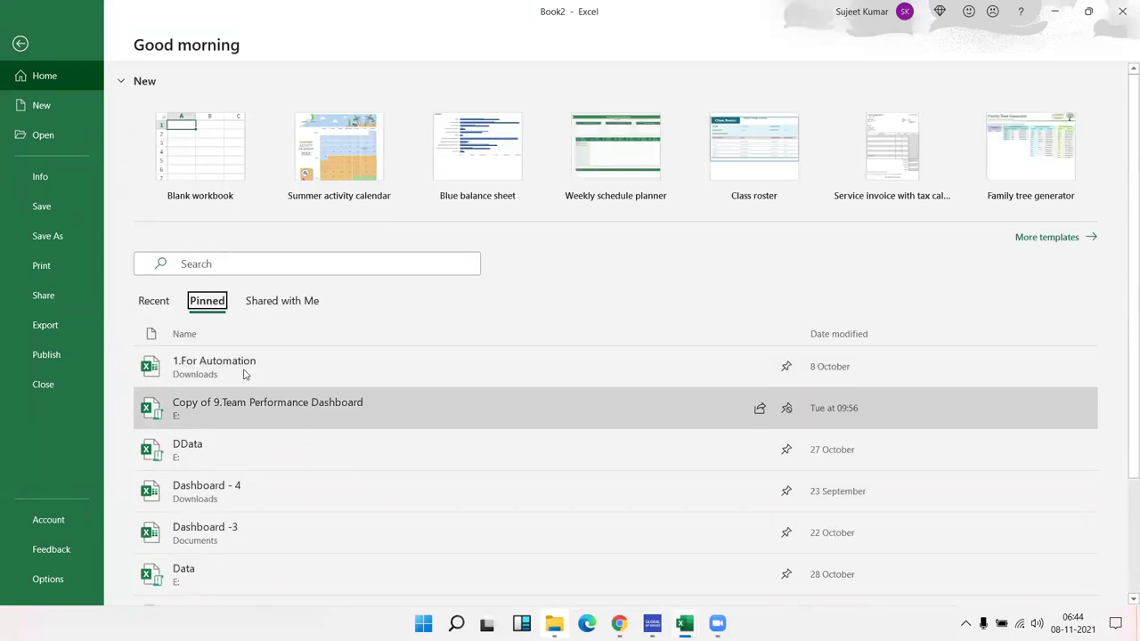
left_click(154, 303)
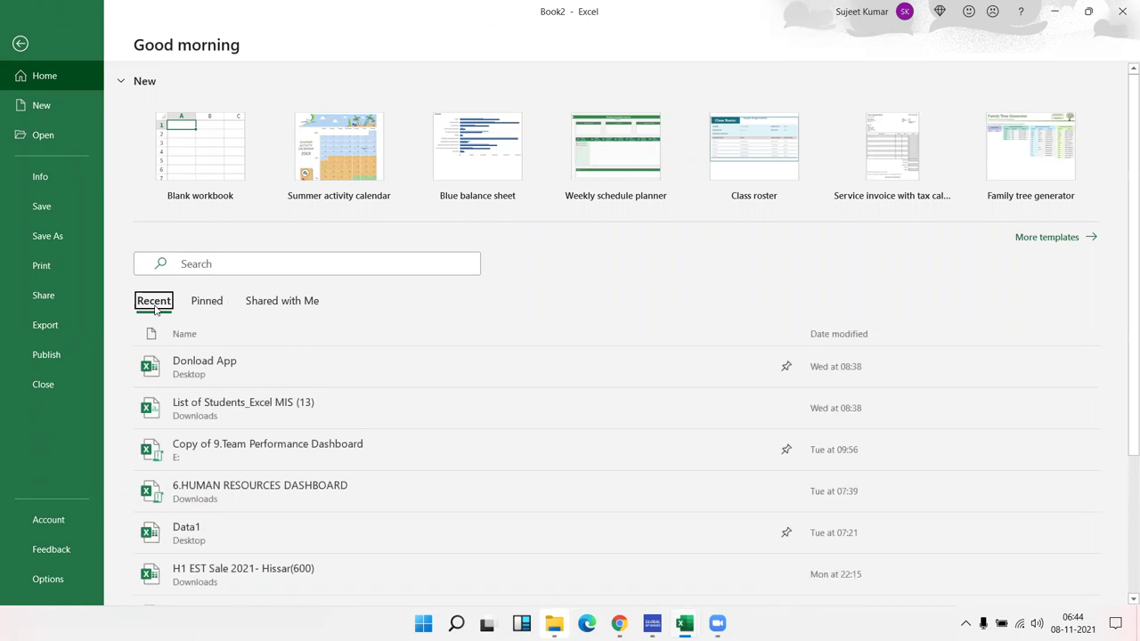
left_click(62, 114)
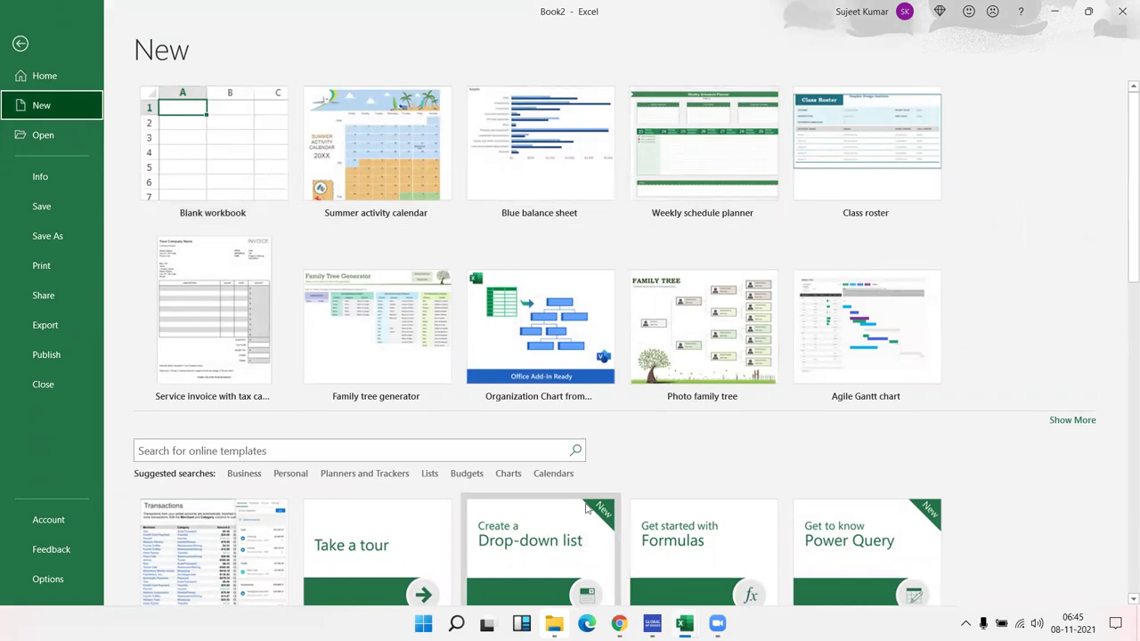
Search online templates for 'bill' and preview 'Invoice that calculates total (simple)'
scroll(583, 508, "down", 10)
scroll(586, 505, "up", 10)
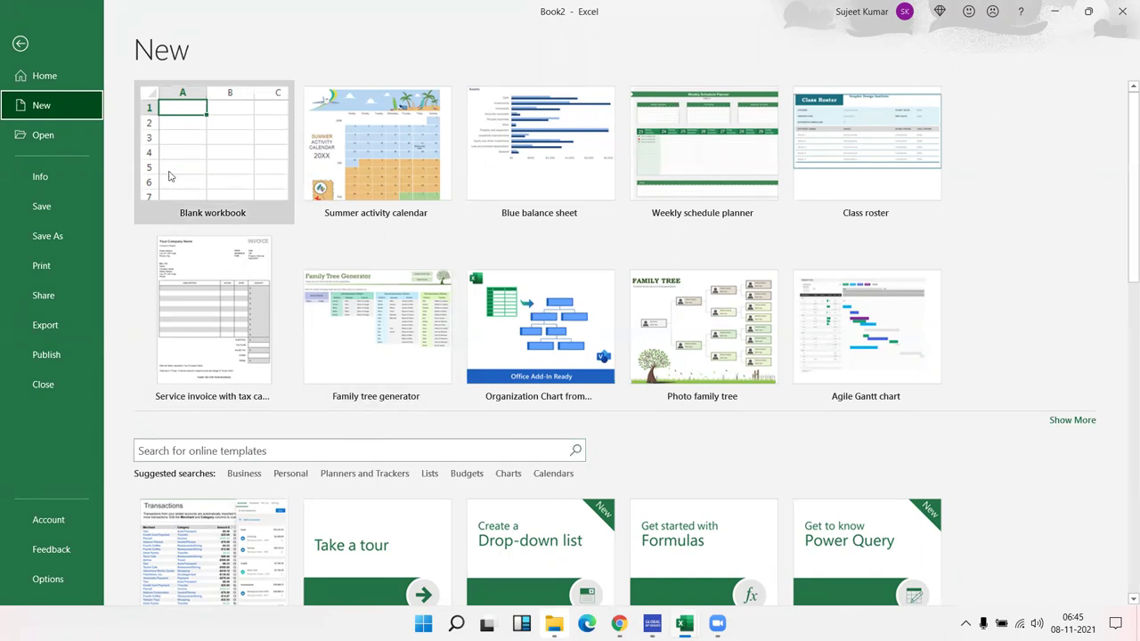
left_click(211, 451)
type("bill")
key("Return")
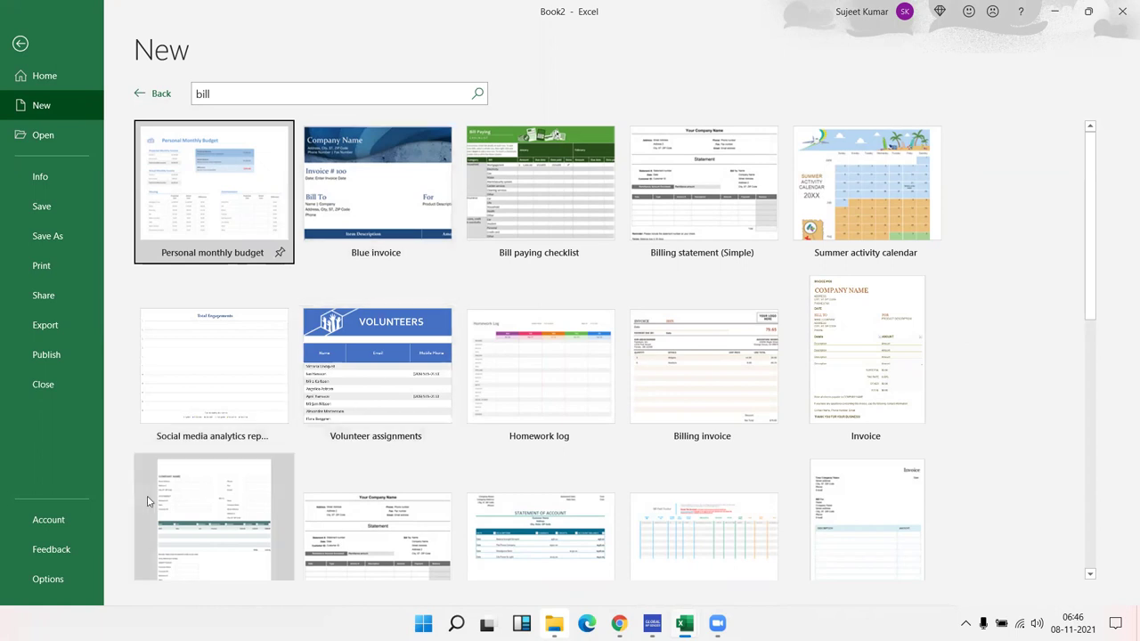
scroll(846, 428, "down", 2)
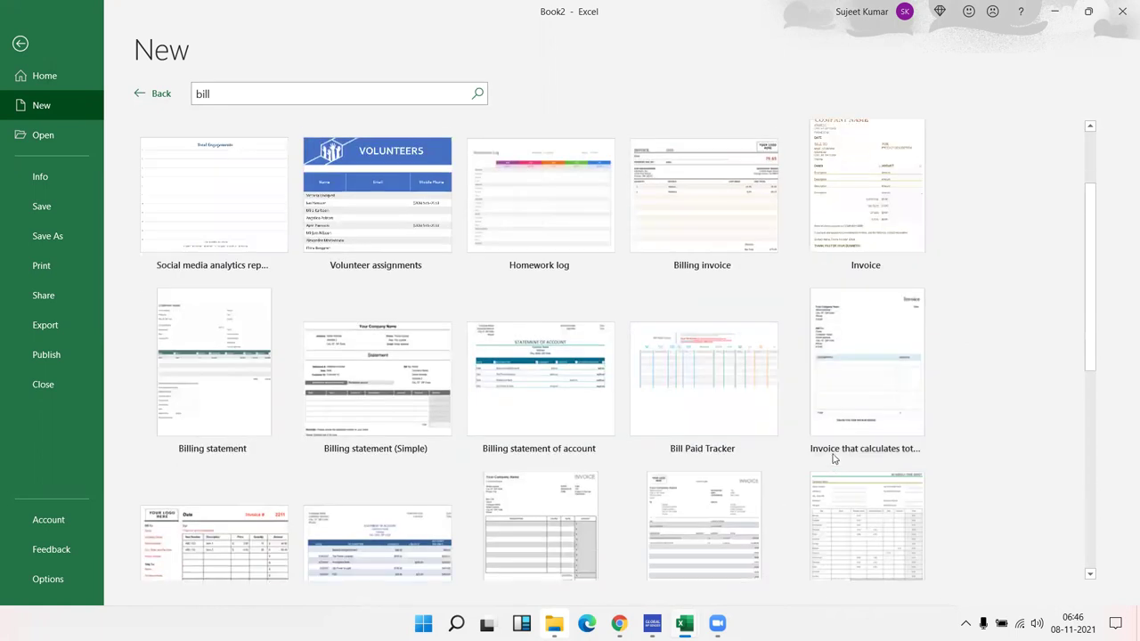
left_click(851, 419)
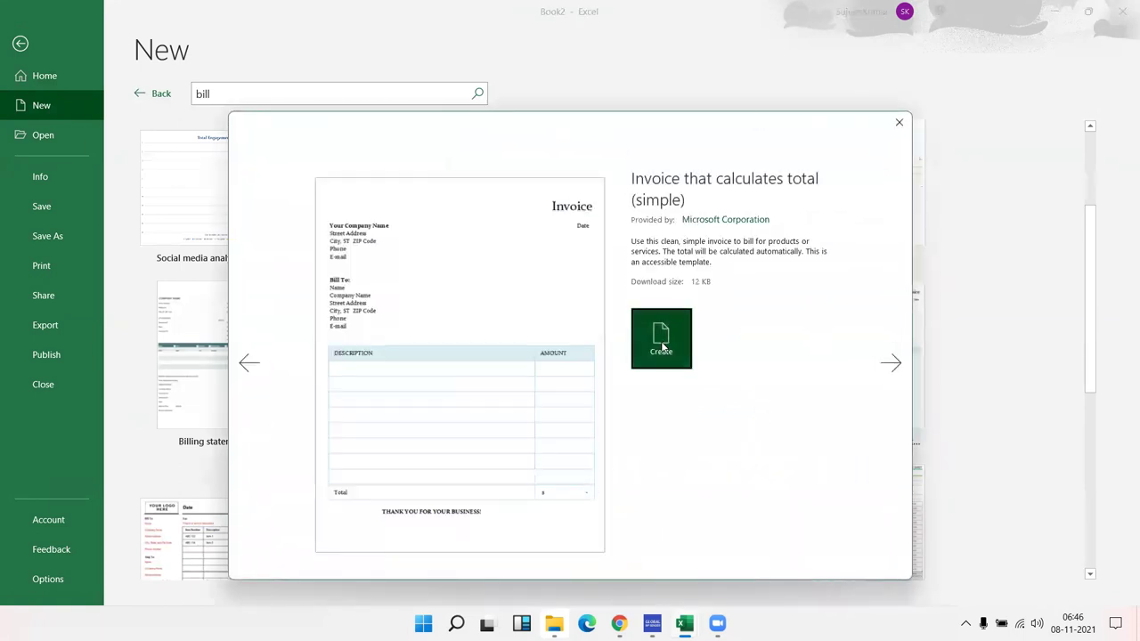
Create a workbook from the simple invoice template and select cells in it
left_click(662, 340)
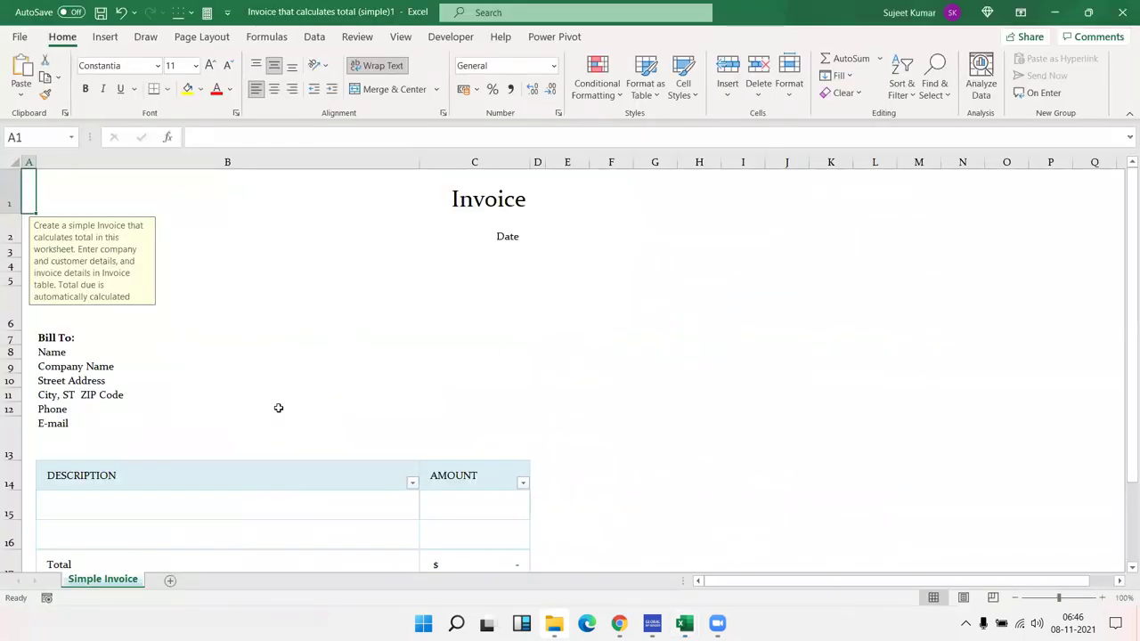
left_click(267, 339)
left_click_drag(121, 241, 187, 175)
scroll(183, 361, "down", 10)
scroll(184, 362, "up", 10)
left_click_drag(181, 340, 185, 362)
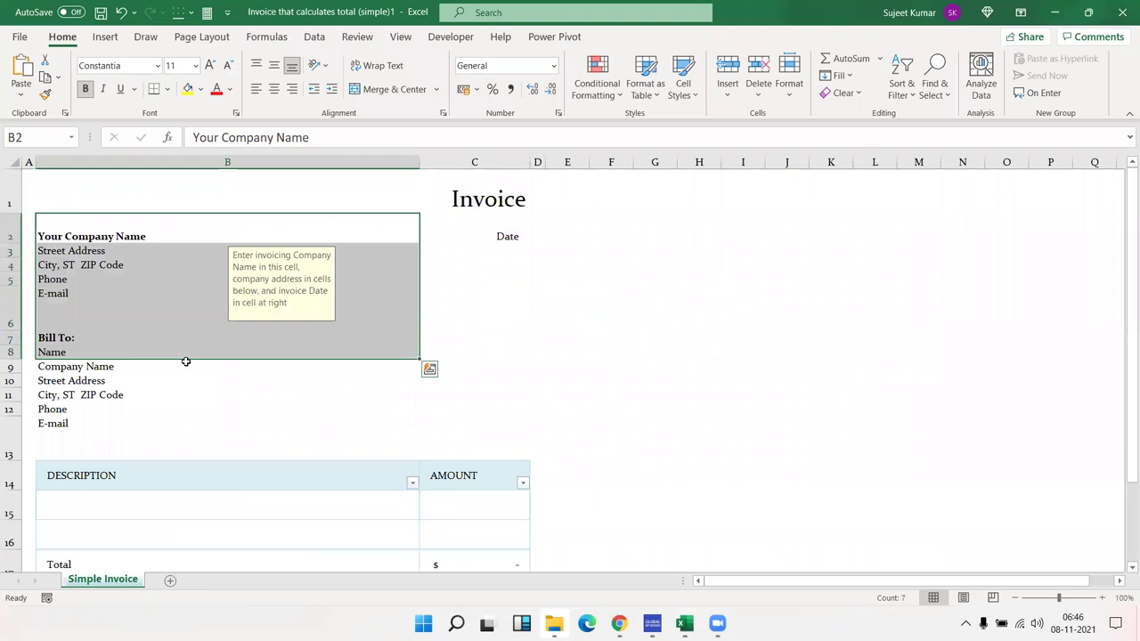
Check the invoice's print preview, minimize and restore Excel, then start blank workbook Book3
key("ctrl+p")
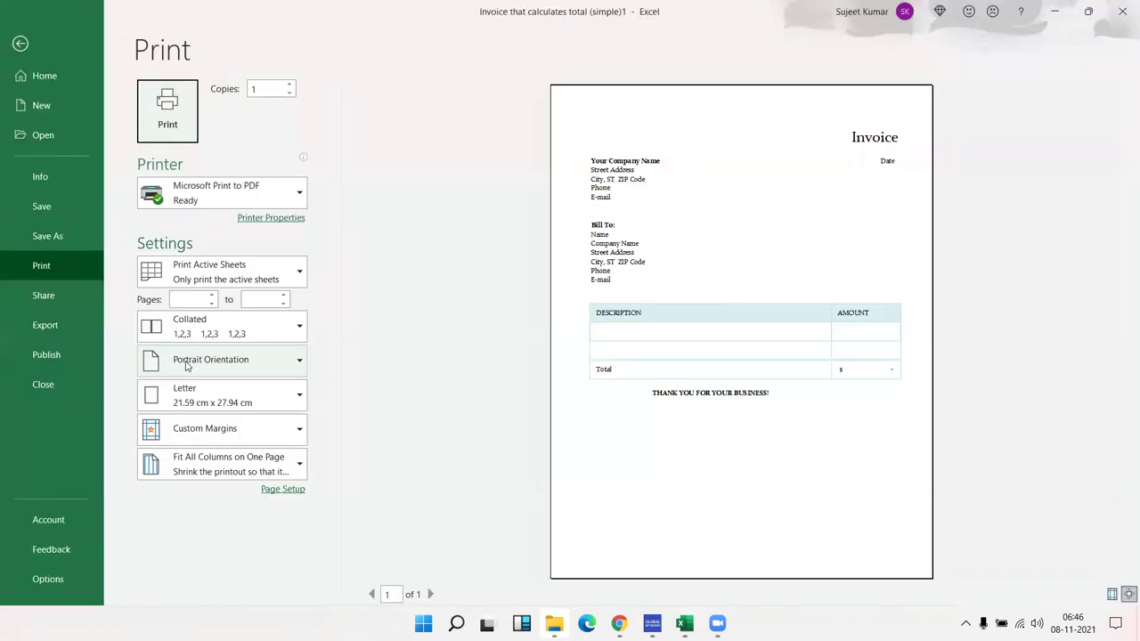
key("Escape")
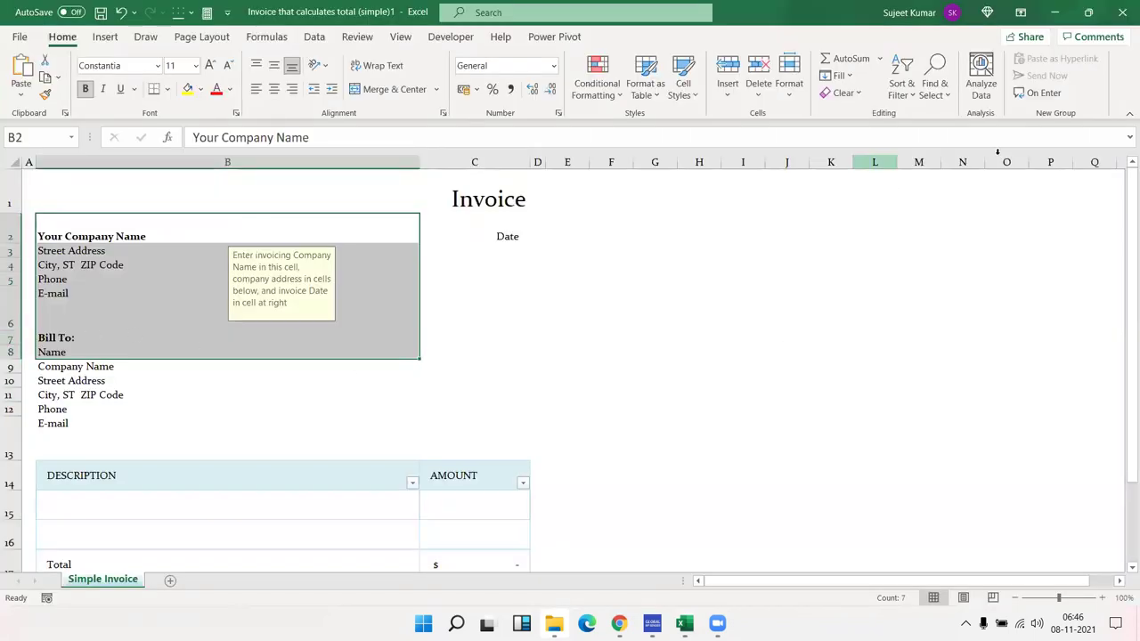
left_click(1122, 12)
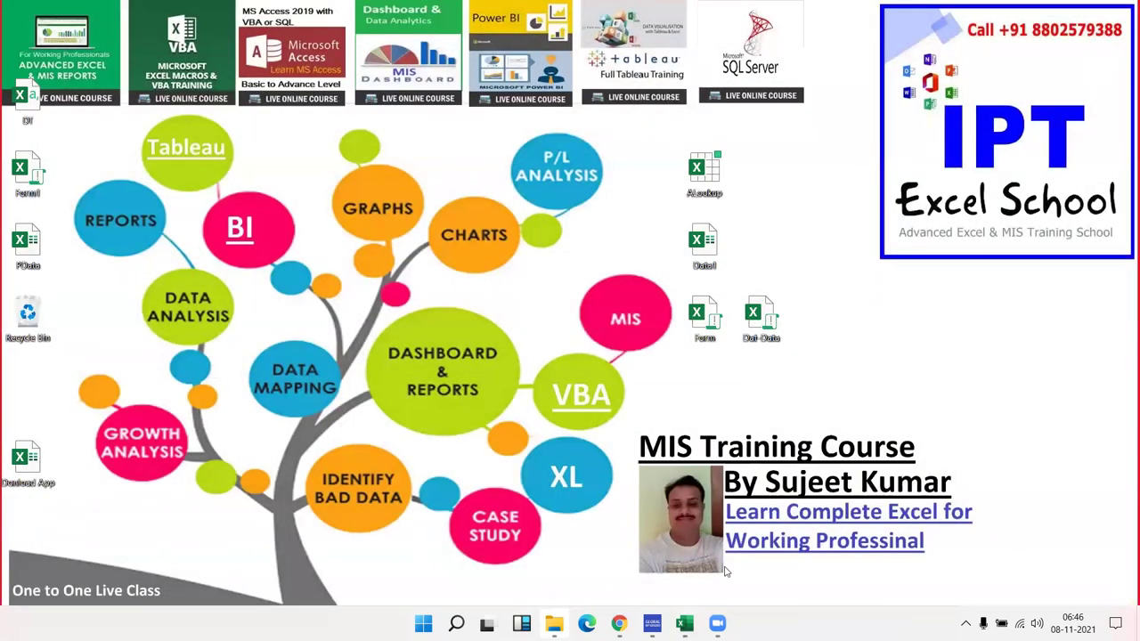
left_click(684, 623)
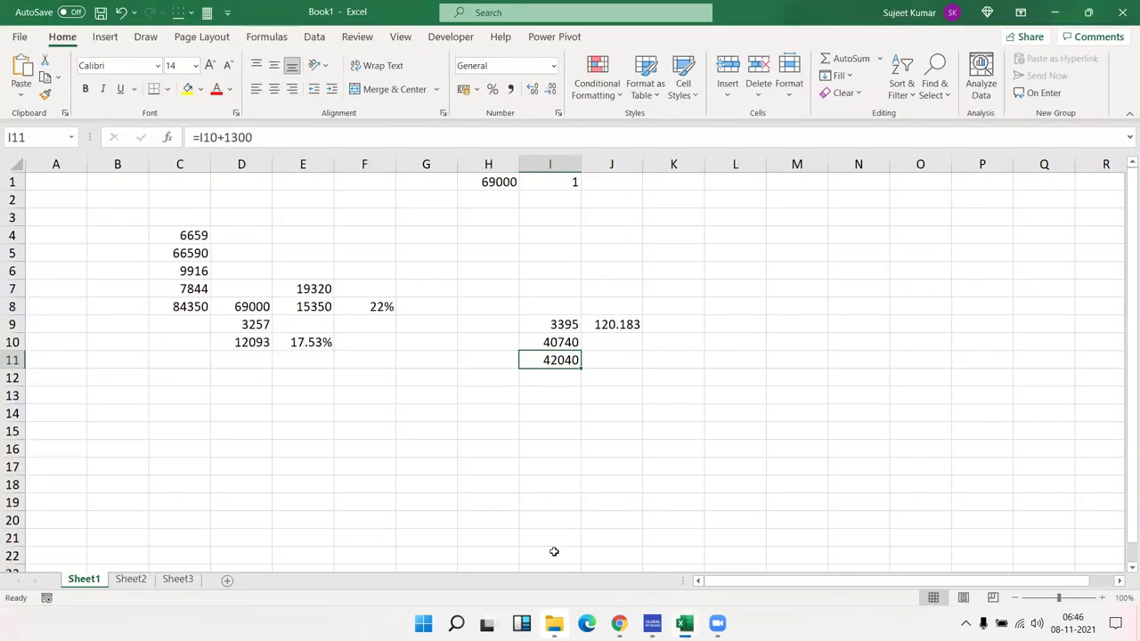
key("ctrl+n")
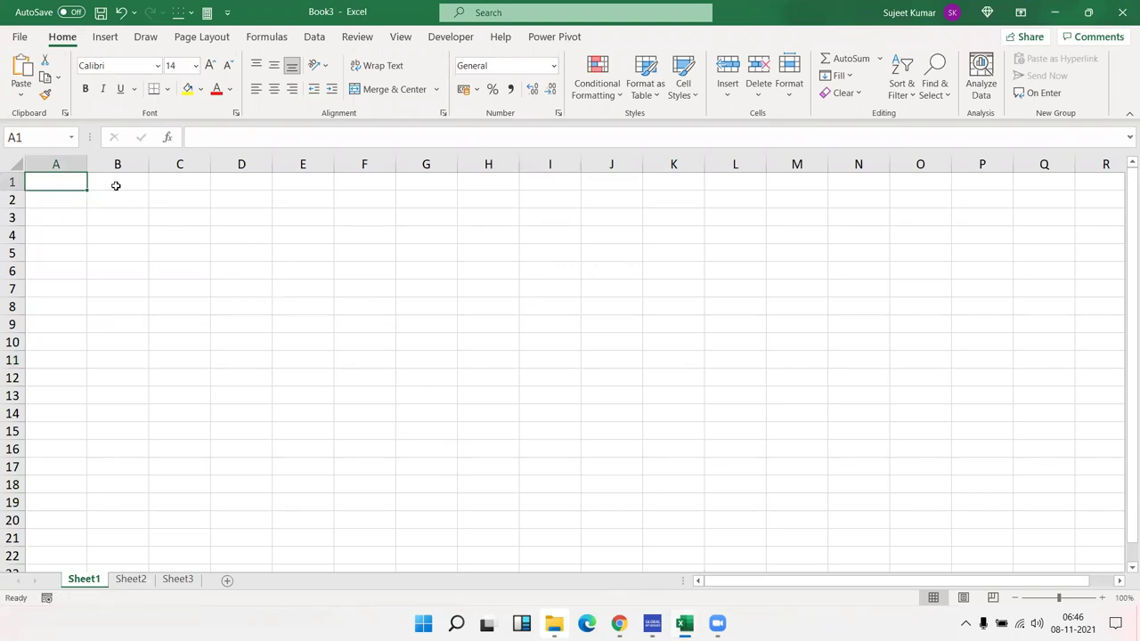
Merge and center A1:H4 and enter the title 'Daily Sales Report'
left_click_drag(79, 190, 369, 235)
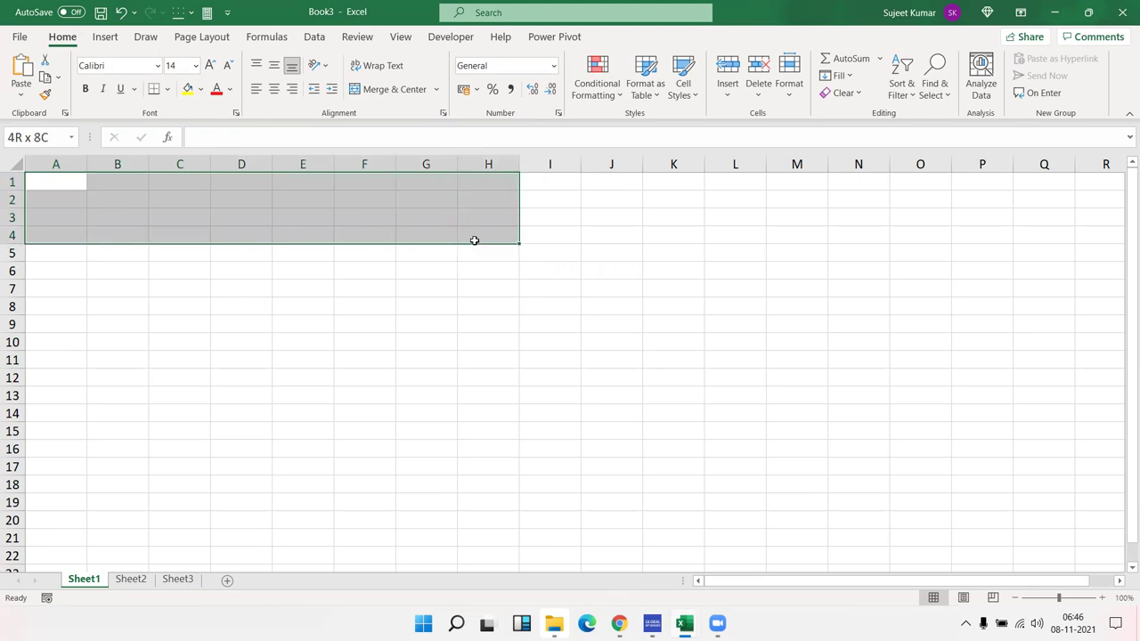
left_click_drag(439, 247, 484, 237)
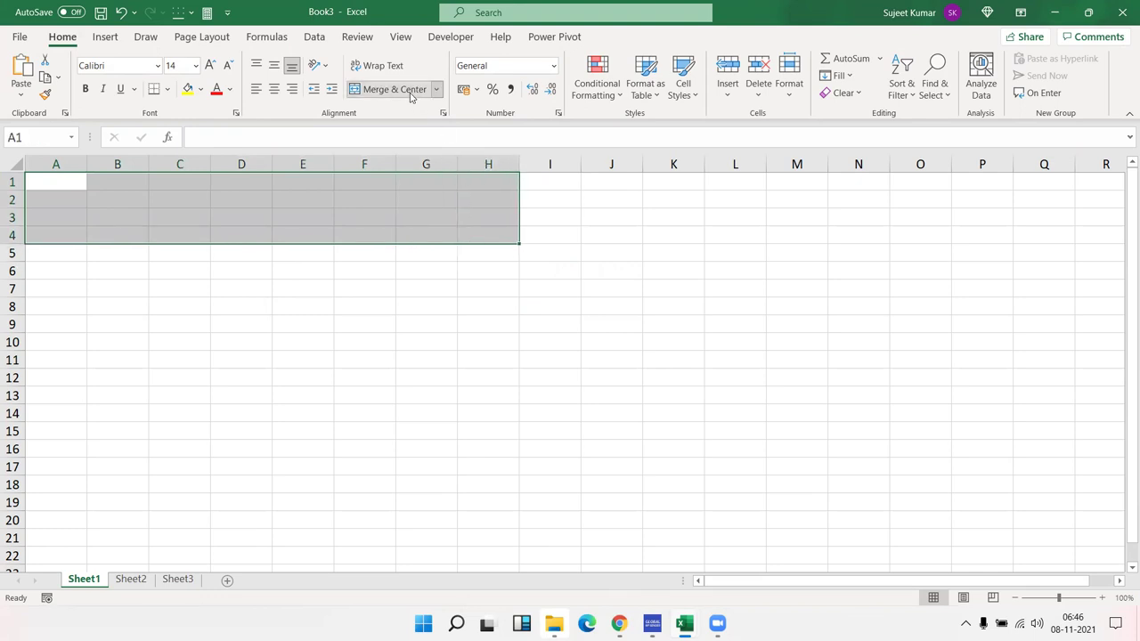
left_click(411, 93)
type("Daily Sales Report")
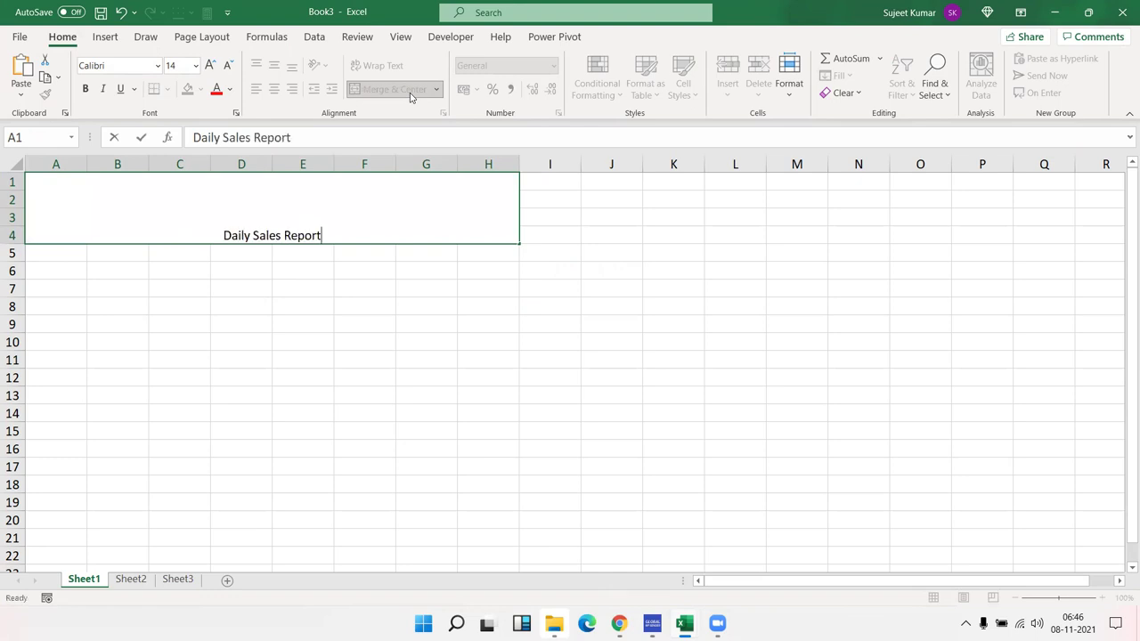
key("ctrl+Return")
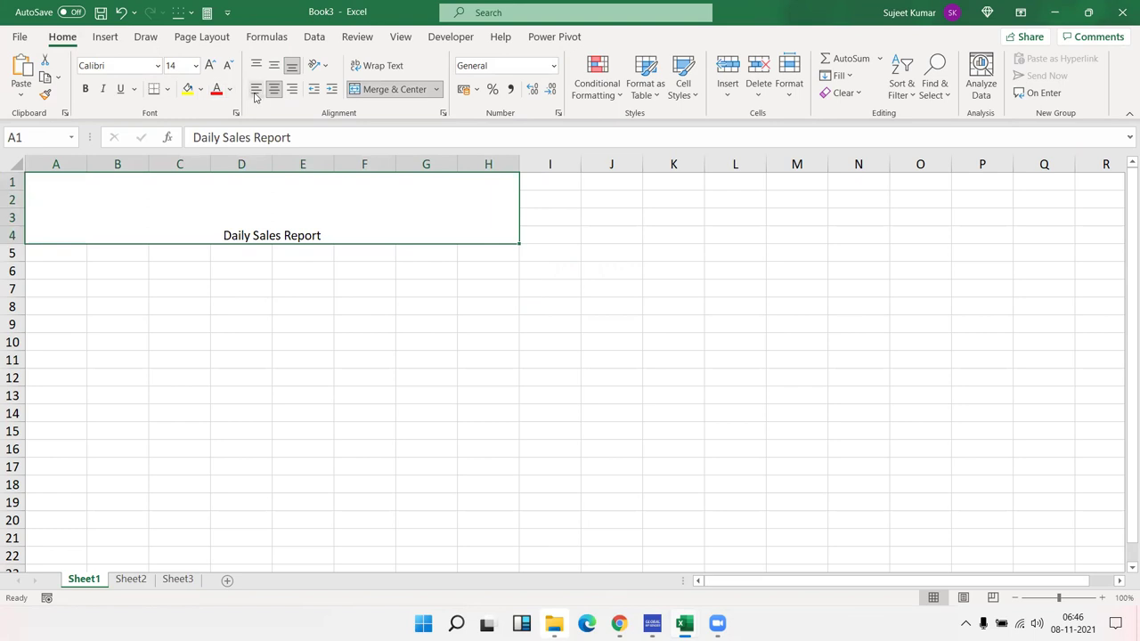
Resize the title font to 48 points and underline it
left_click(208, 65)
left_click(207, 65)
left_click(207, 65)
left_click(208, 65)
left_click(208, 65)
left_click(208, 65)
left_click(207, 65)
left_click(208, 65)
left_click(208, 65)
left_click(208, 65)
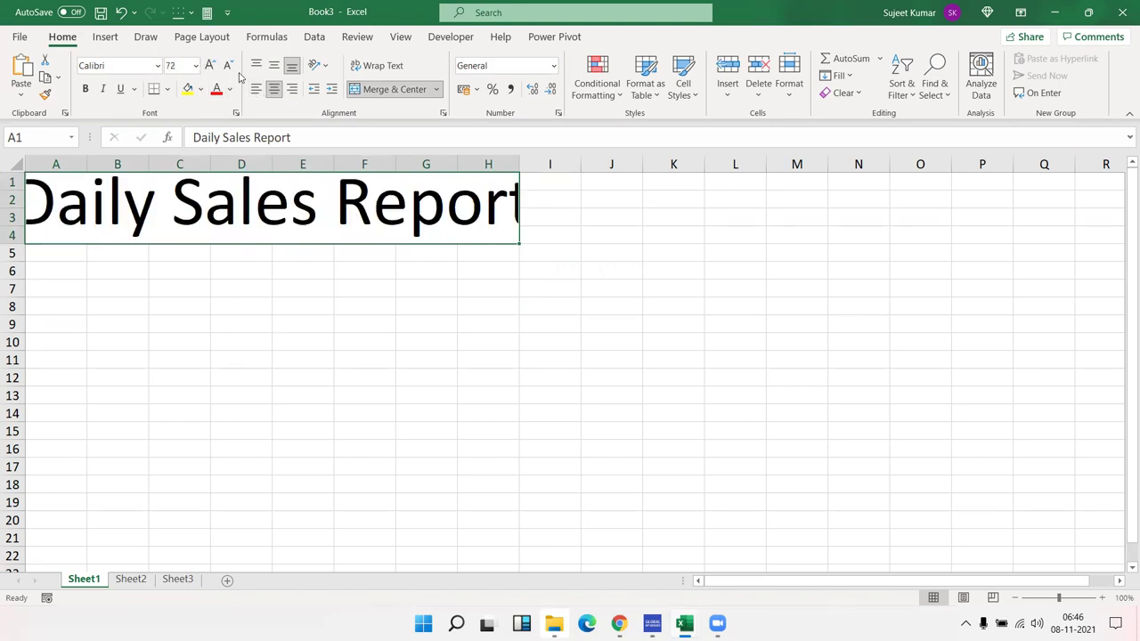
left_click(226, 67)
key("ctrl+u")
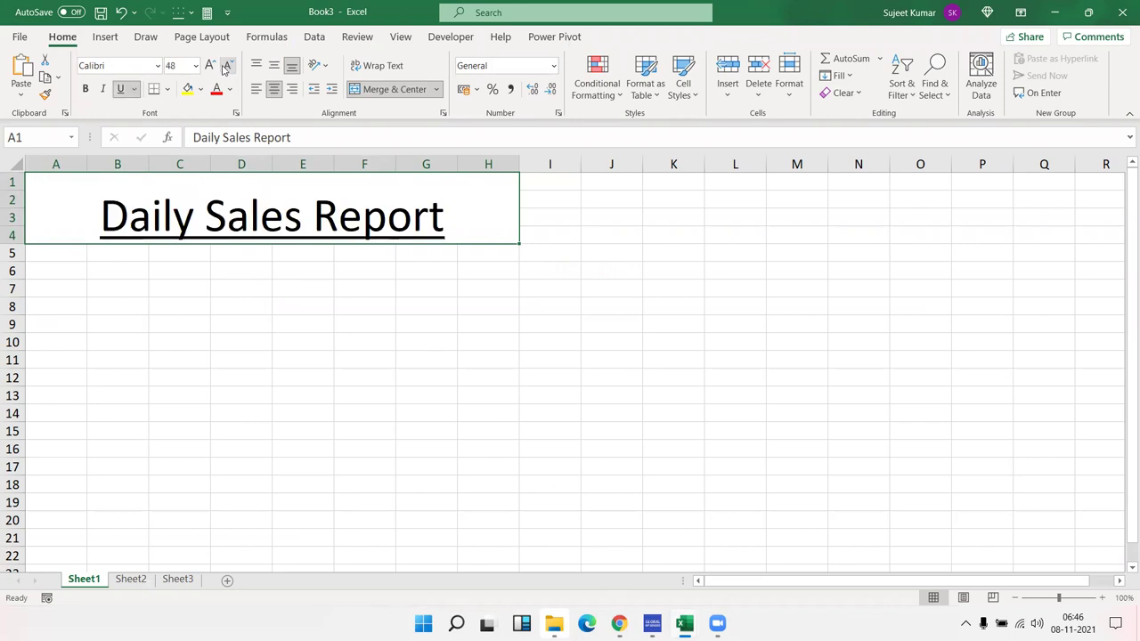
Enter the labels 'Time' in A7 and 'Location' in E7
left_click(51, 282)
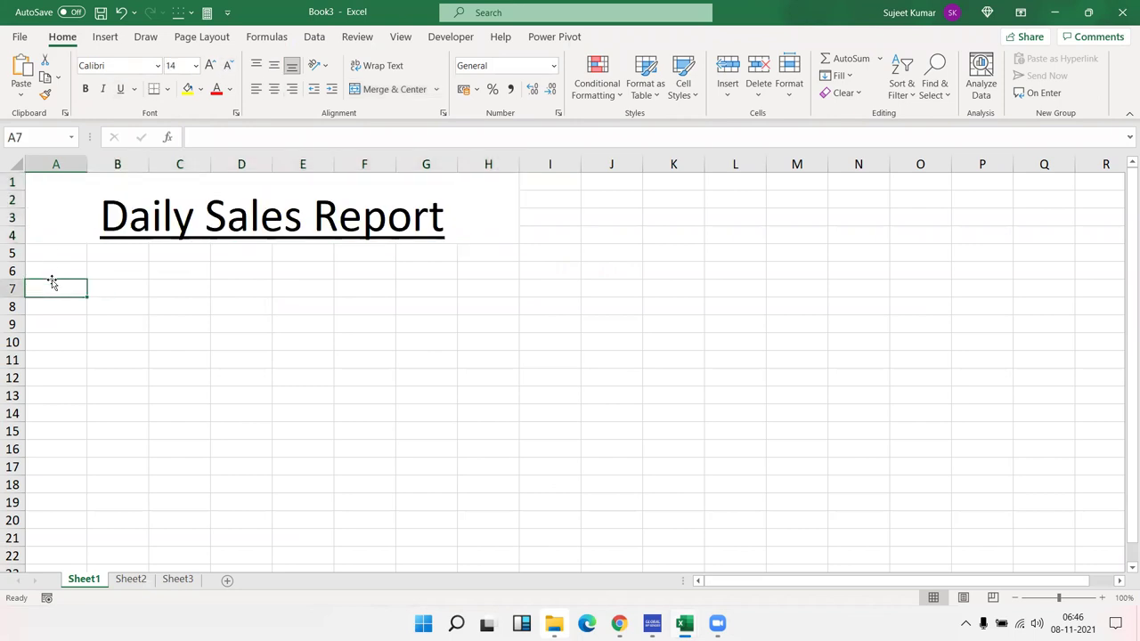
type("Time")
key("Tab")
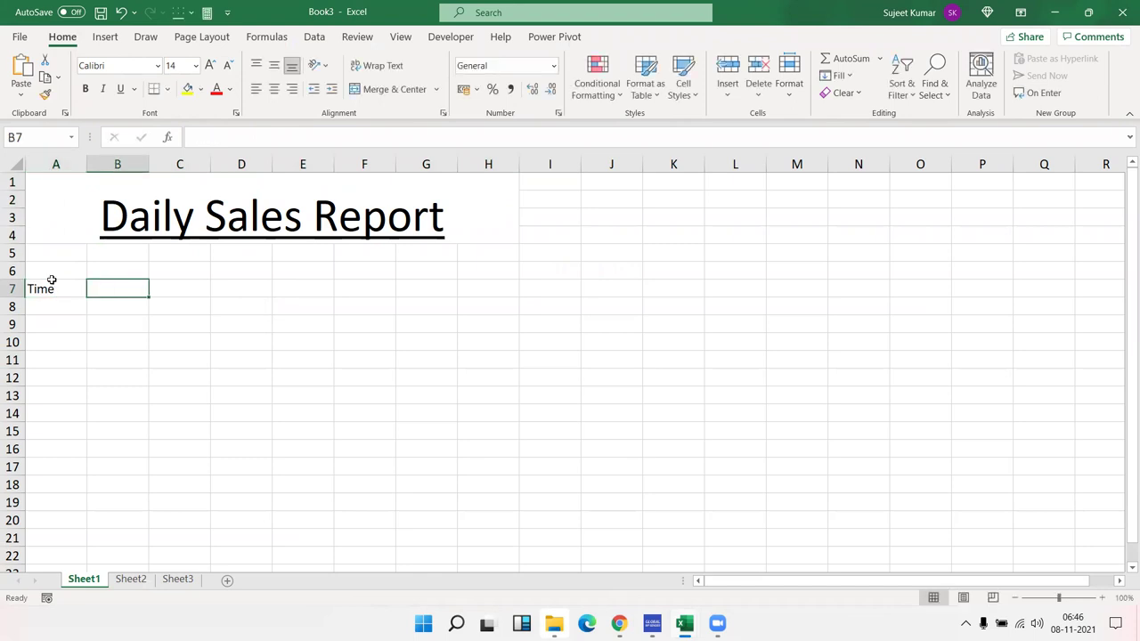
key("Right")
key("Right")
key("Right")
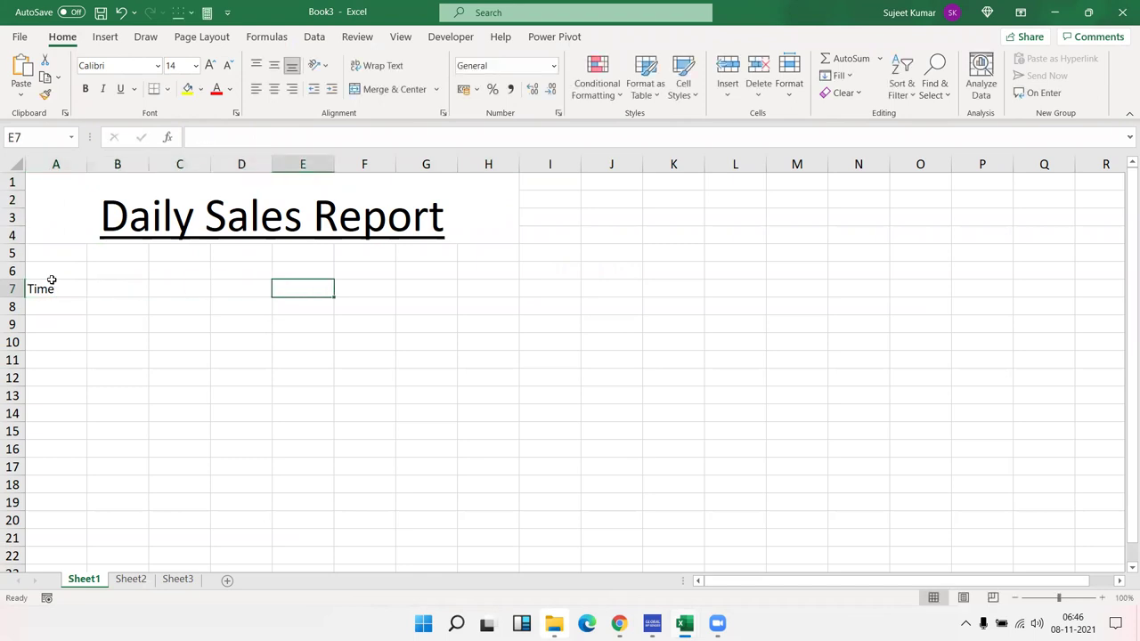
type("ocation")
key("Return")
Add bottom borders under A7:B7 and E7:H7
key("Left")
key("Left")
key("Left")
key("Up")
key("Left")
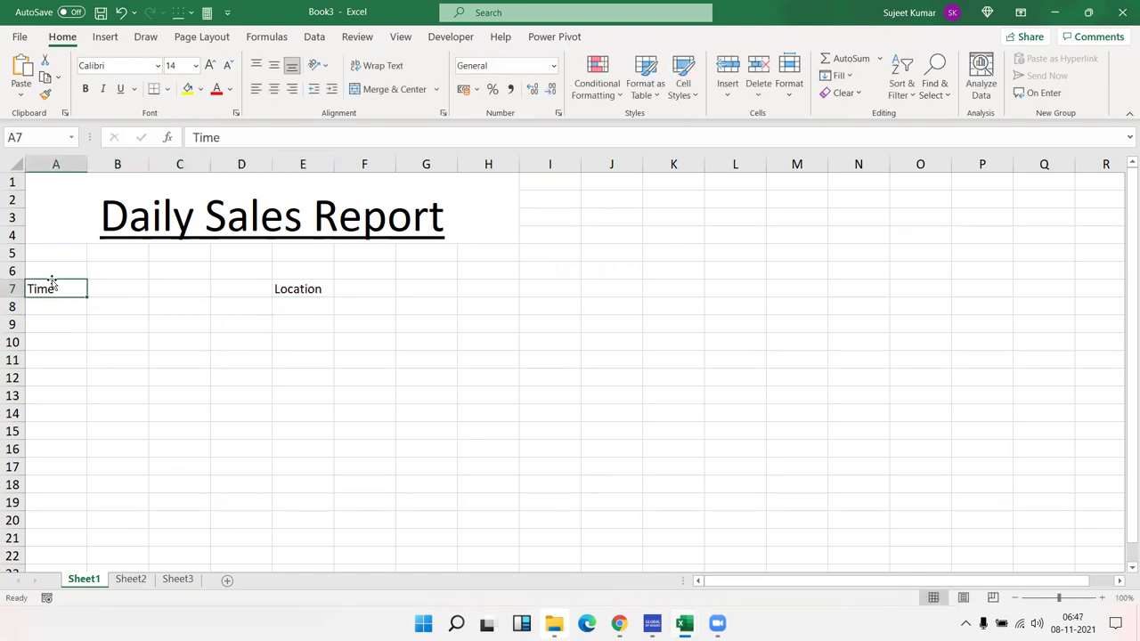
key("shift+Right")
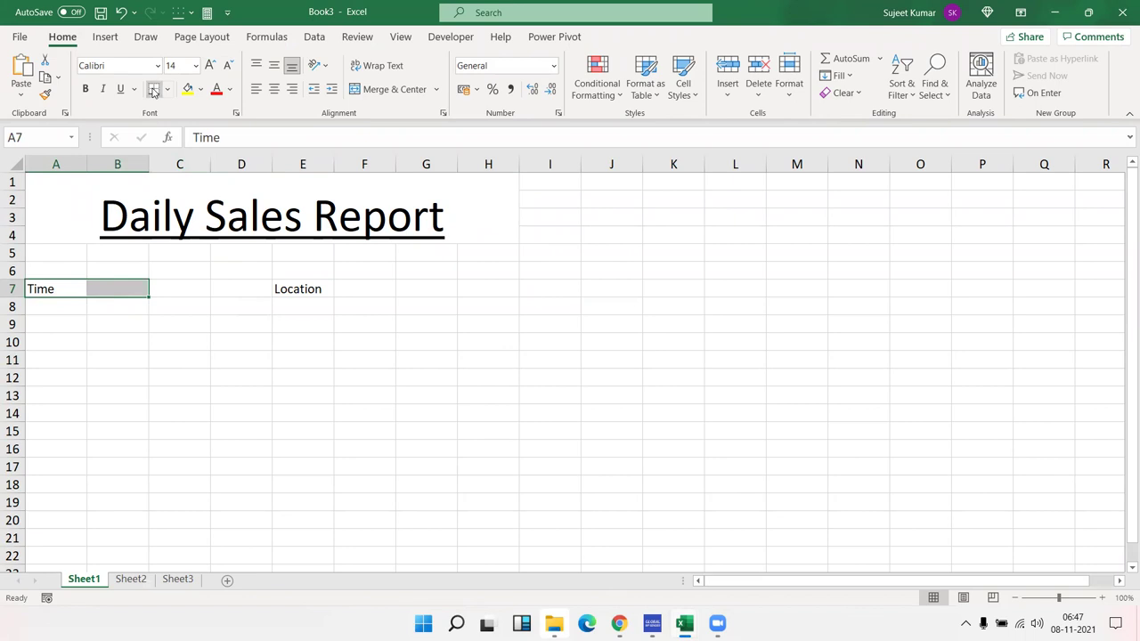
left_click(153, 92)
left_click(294, 358)
left_click(299, 289)
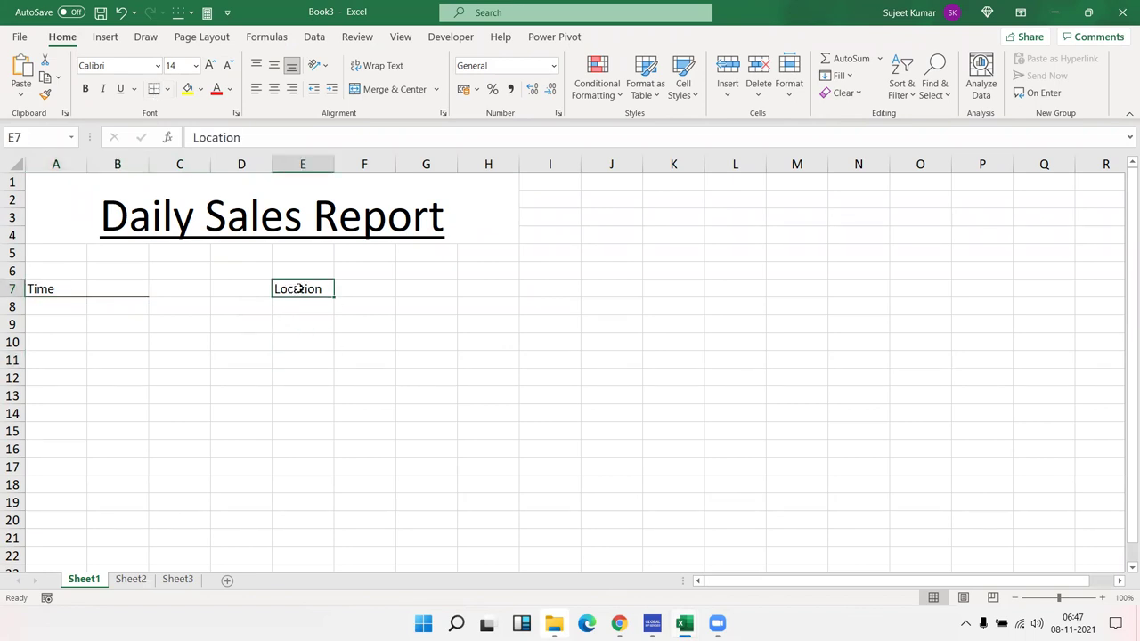
left_click_drag(299, 288, 466, 288)
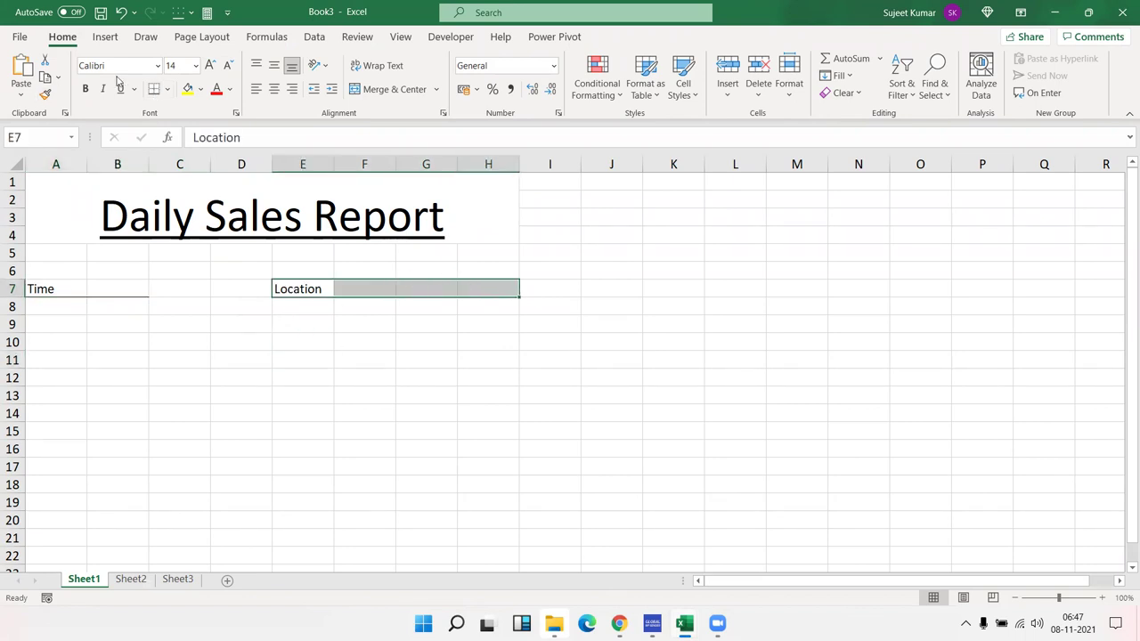
left_click(155, 89)
Enter headers Sr, Date and Person in A10:C10
left_click(51, 354)
left_click(73, 337)
type("Sr")
key("Tab")
type("Date")
key("Tab")
type("Persona")
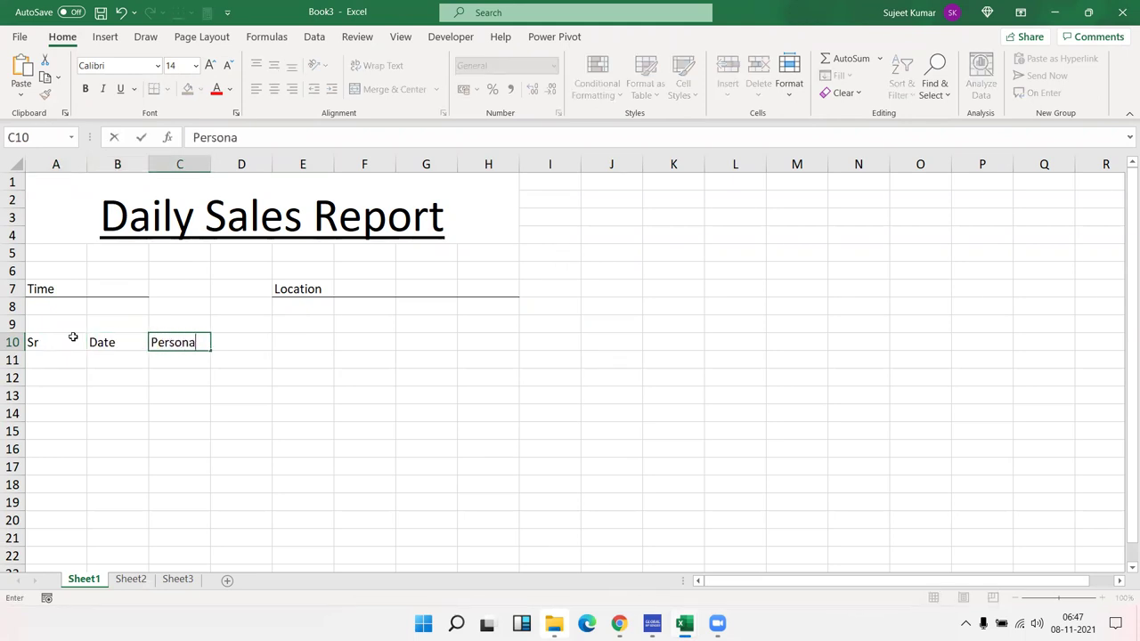
key("BackSpace")
key("Tab")
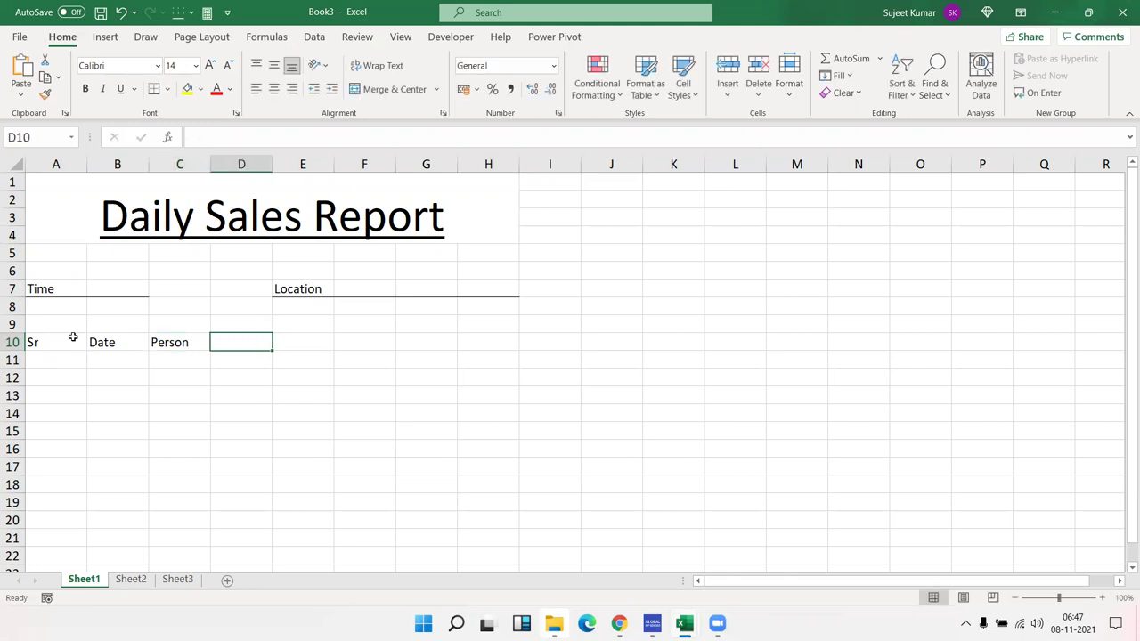
Enter headers Qty, Rate, Amt and CAmt in D10:G10
type("Qty")
key("Tab")
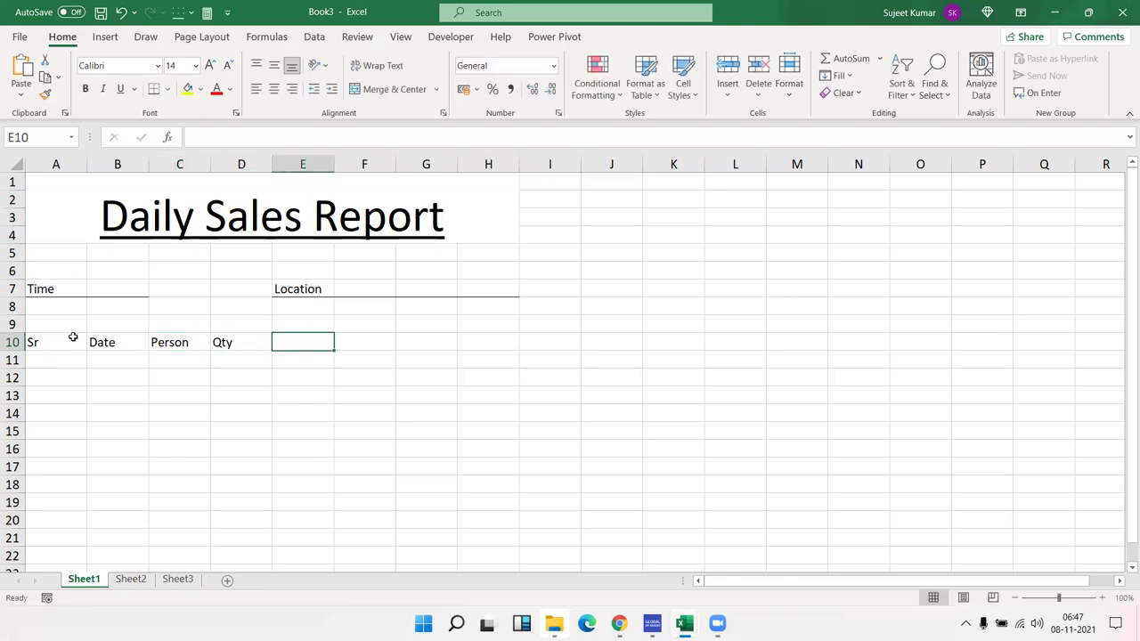
type("M")
key("BackSpace")
type("Rate")
key("Tab")
type("Amt")
key("Tab")
type("CAmt")
key("Return")
Select the table range starting at A10 across to column G and down
left_click(73, 337)
key("shift+Right")
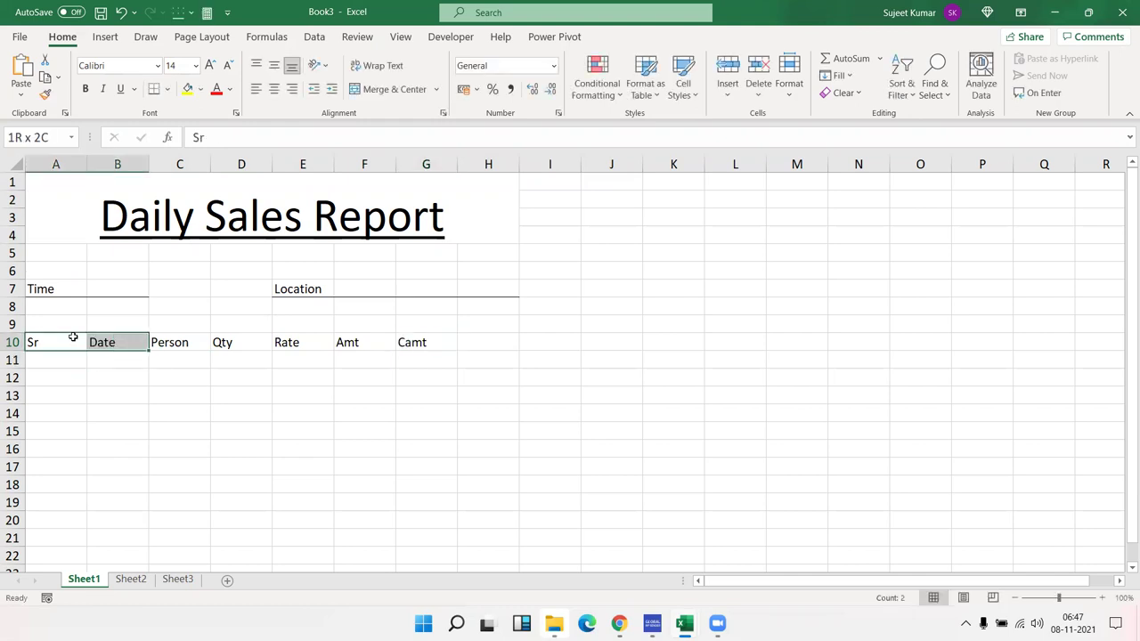
key("shift+Right")
key("shift+Right")
key("shift+Right")
key("shift+Right")
key("shift+Down")
key("shift+Down")
key("shift+Down")
key("shift+Down")
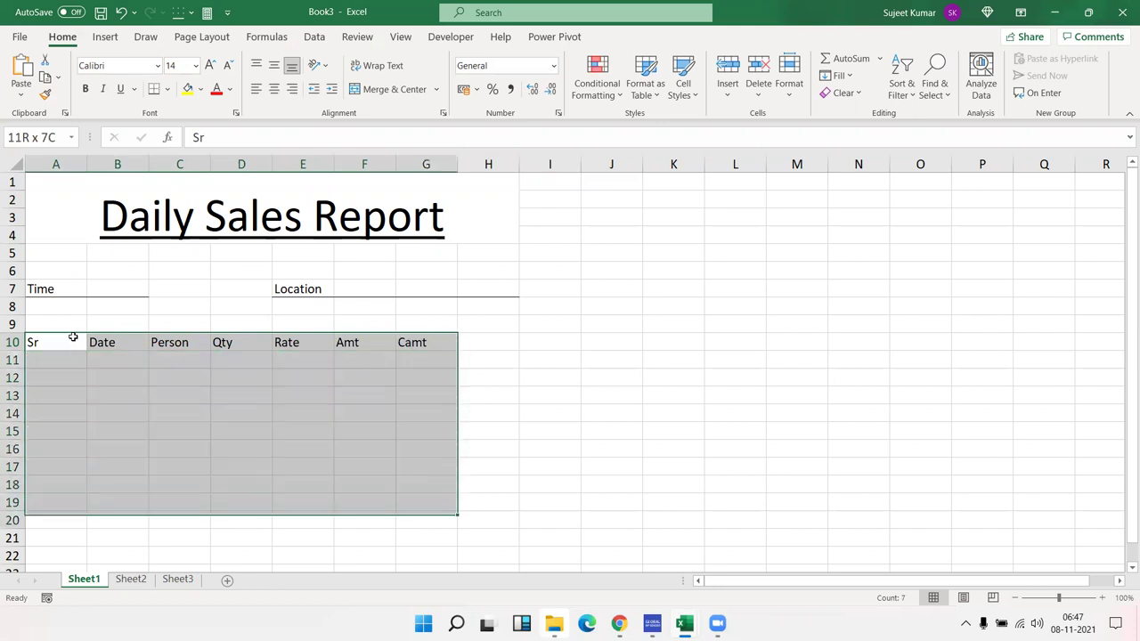
key("shift+Down")
key("shift+Down")
key("shift+Down")
key("shift+Down")
key("shift+Down")
key("shift+Down")
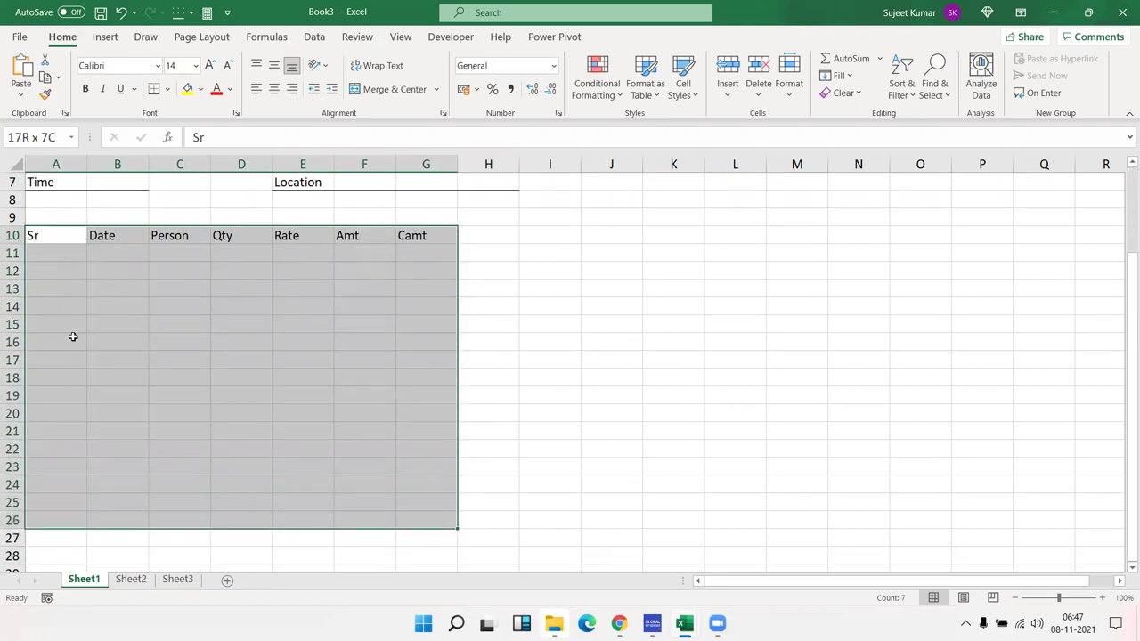
key("shift+Down")
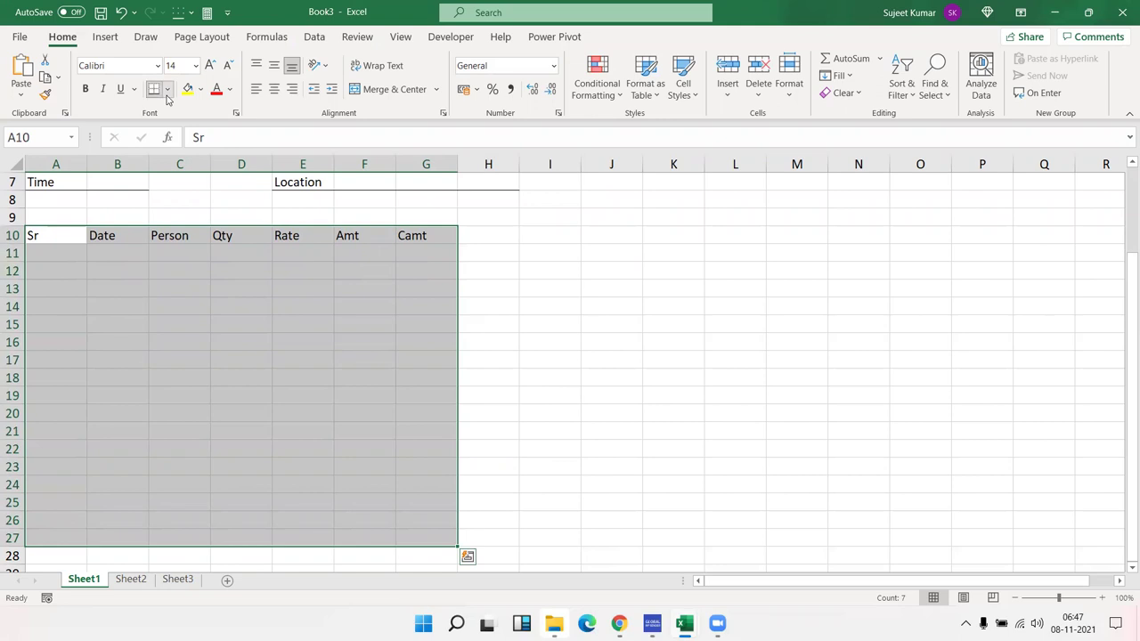
Apply All Borders to the table range A10:G27
left_click(166, 89)
left_click(168, 237)
scroll(125, 347, "down", 4)
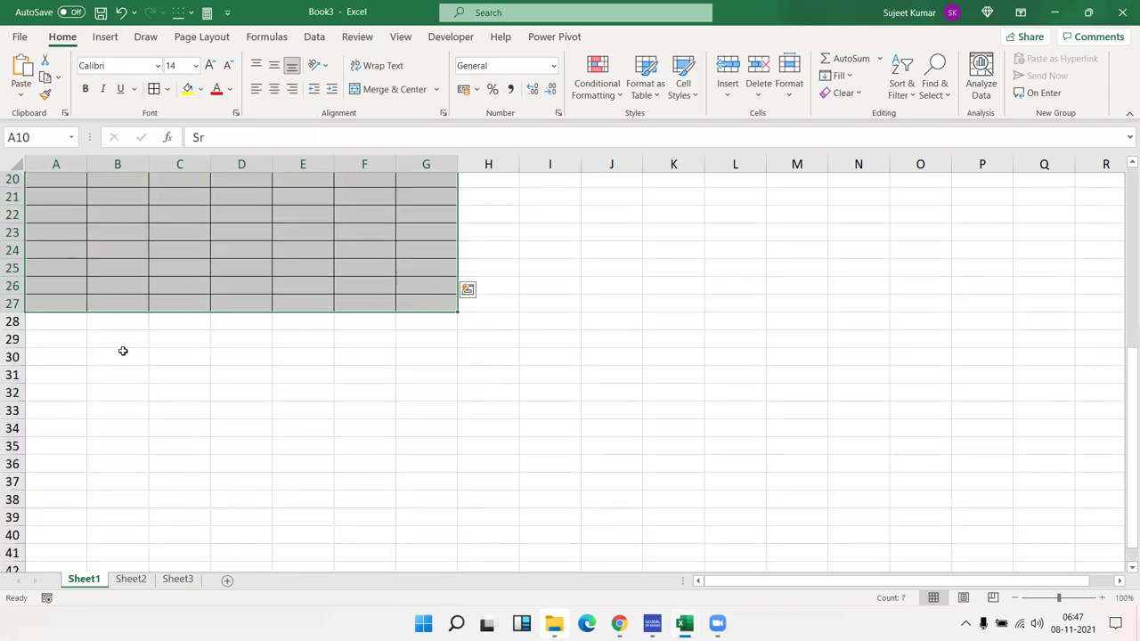
scroll(89, 347, "down", 1)
Enter the labels 'Check By' in A31 and 'Auth.' in E31
left_click(61, 350)
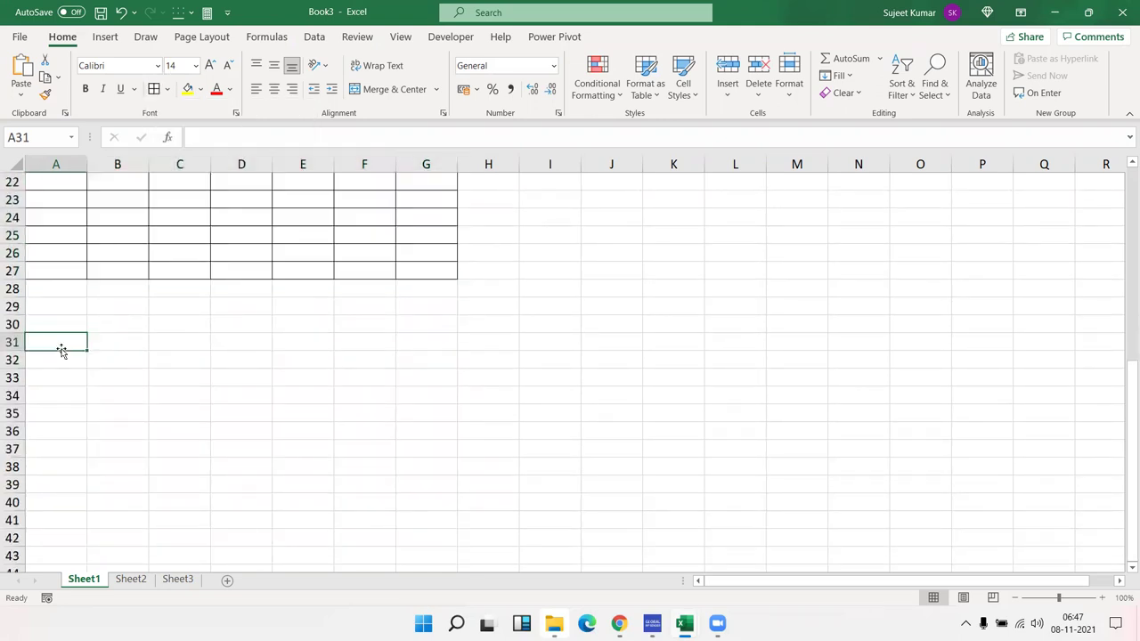
type("Locat")
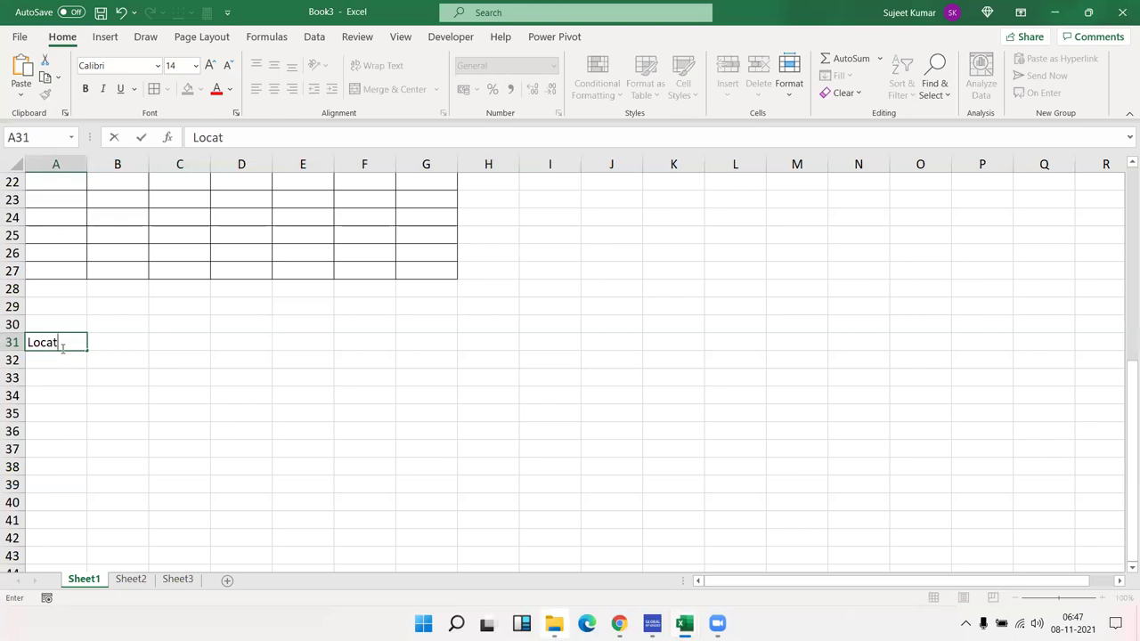
key("BackSpace")
key("BackSpace")
key("BackSpace")
key("BackSpace")
type("Check By")
key("Tab")
key("Right")
key("Right")
key("Right")
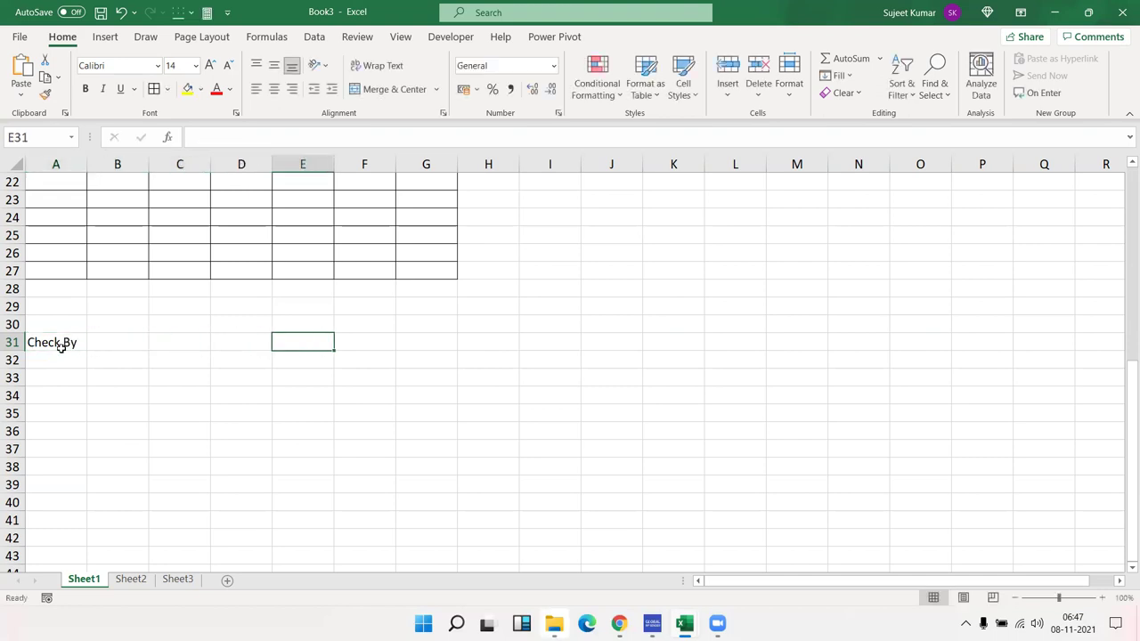
type("Auth.")
key("Return")
Add bottom-border signature lines under A34:B34 and E34:F34
left_click(61, 347)
key("Down")
key("Down")
key("Down")
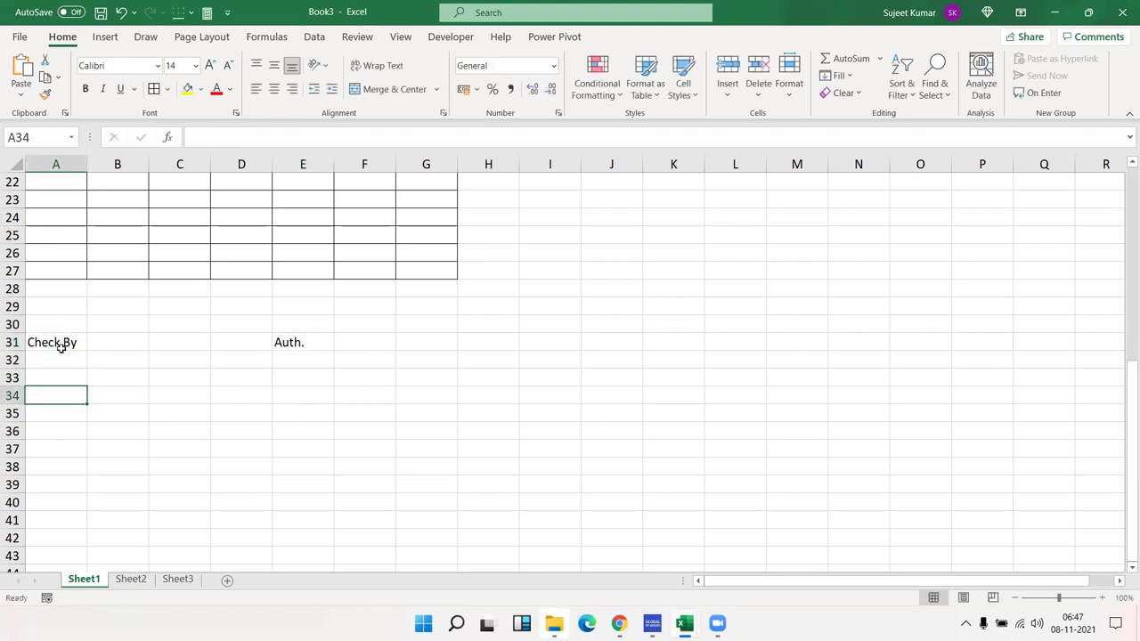
key("shift+Right")
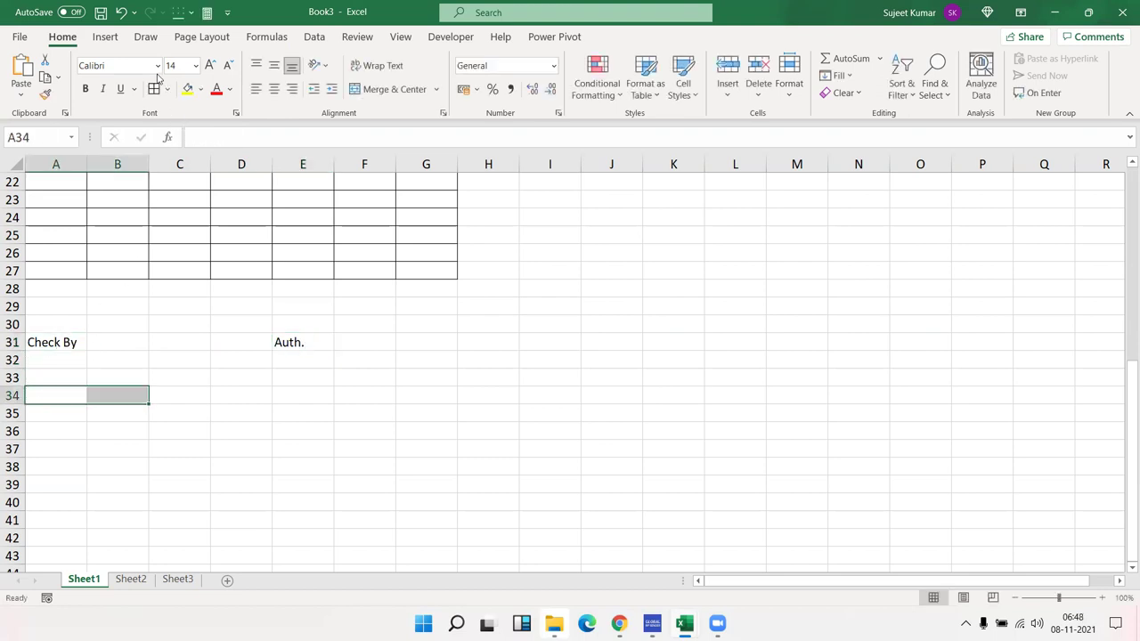
left_click(166, 89)
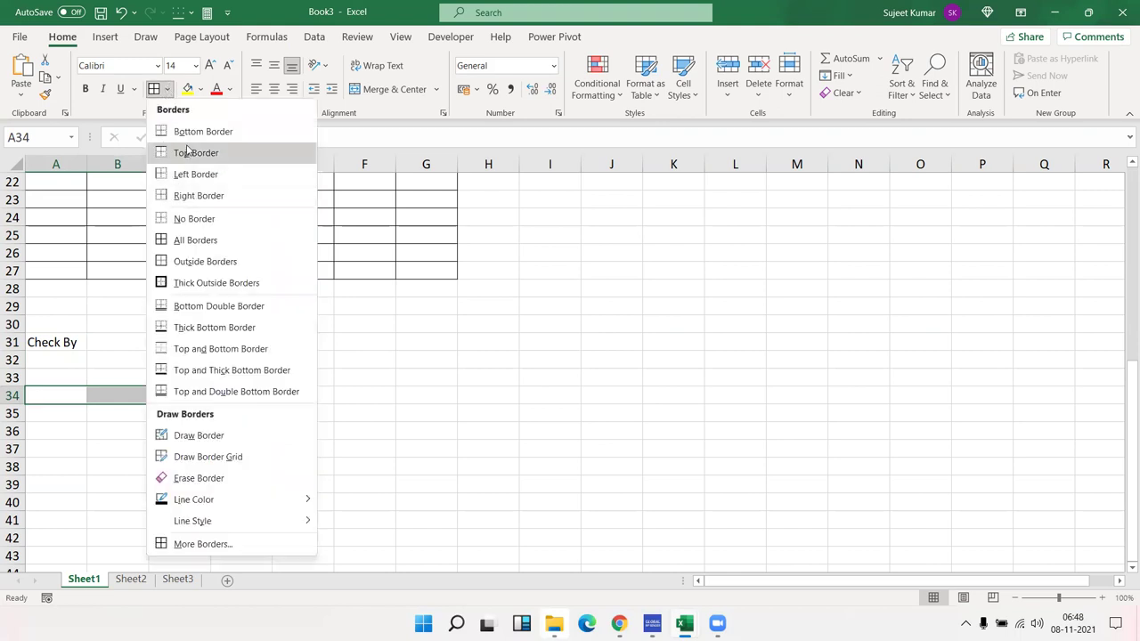
left_click(192, 131)
left_click_drag(308, 395, 393, 398)
left_click(151, 93)
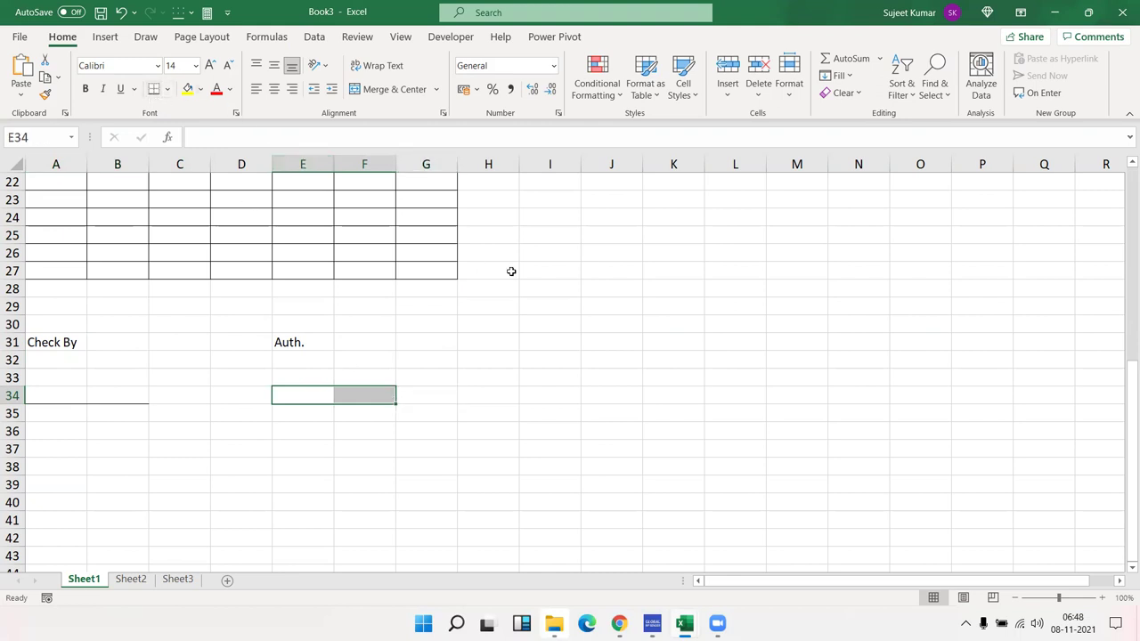
left_click(552, 353)
scroll(552, 353, "up", 7)
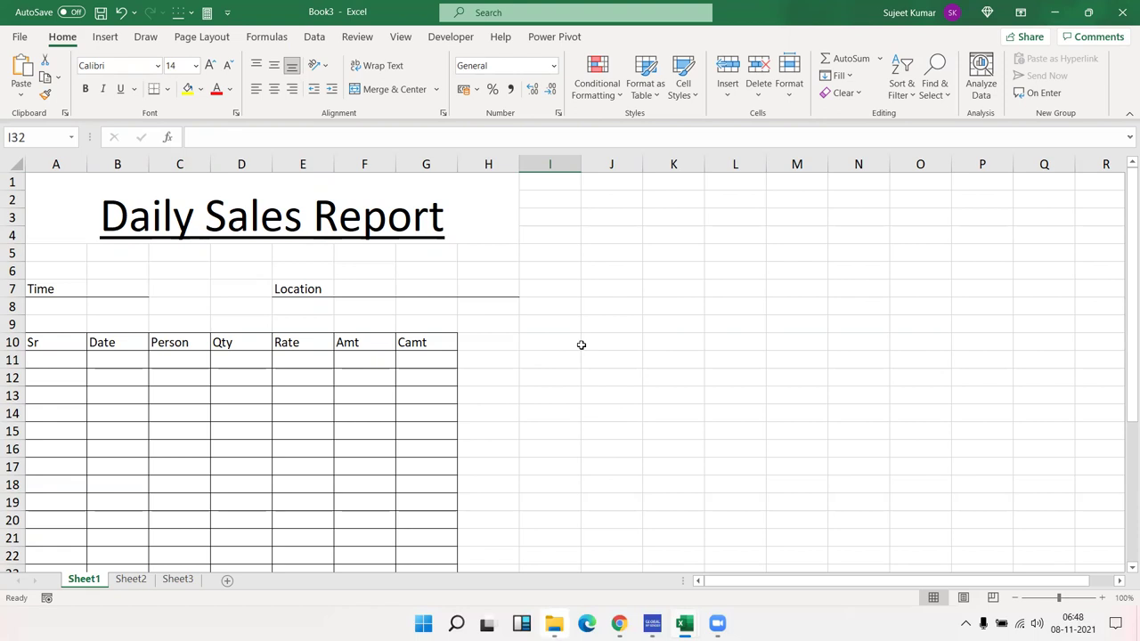
Go to Save As in Backstage, dismiss the OneDrive tip, and open the save dialog
left_click(19, 37)
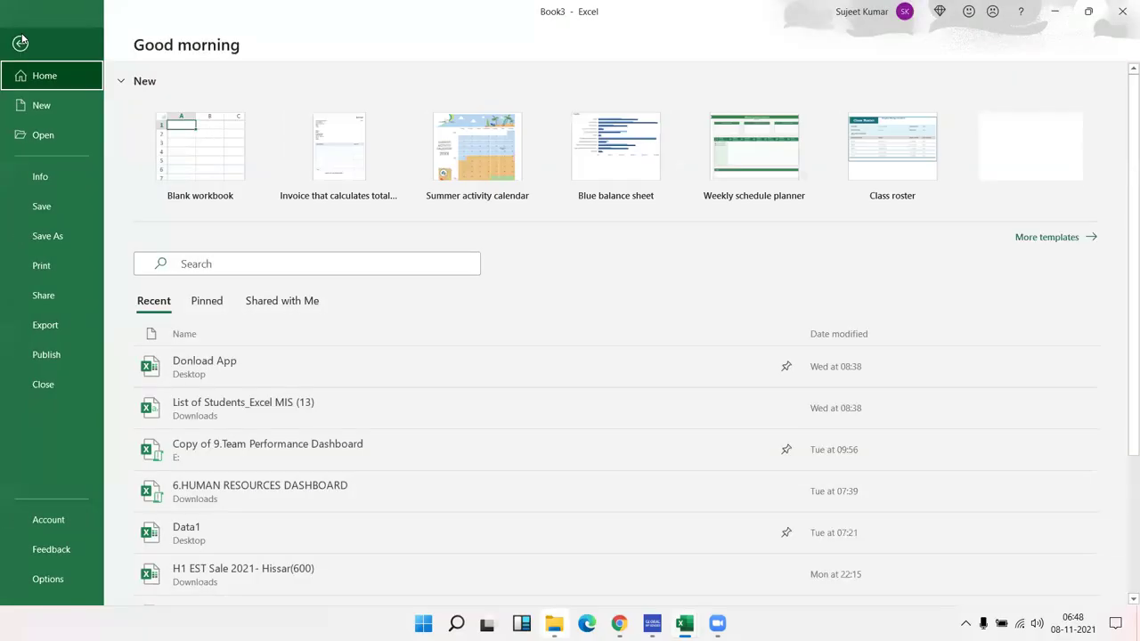
left_click(53, 246)
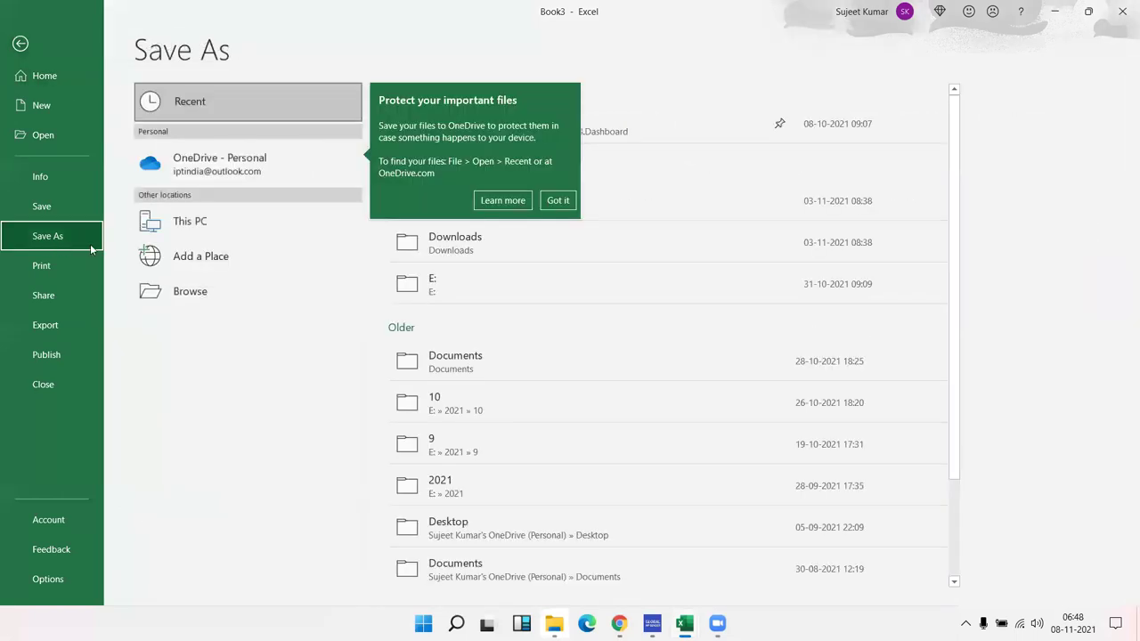
left_click(557, 200)
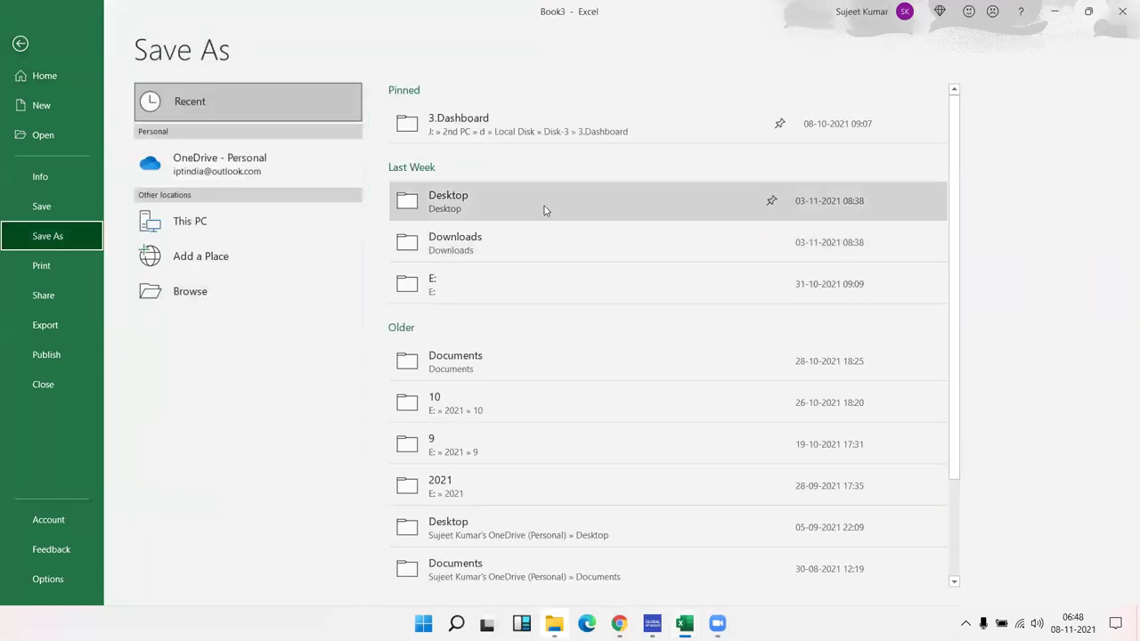
left_click(228, 306)
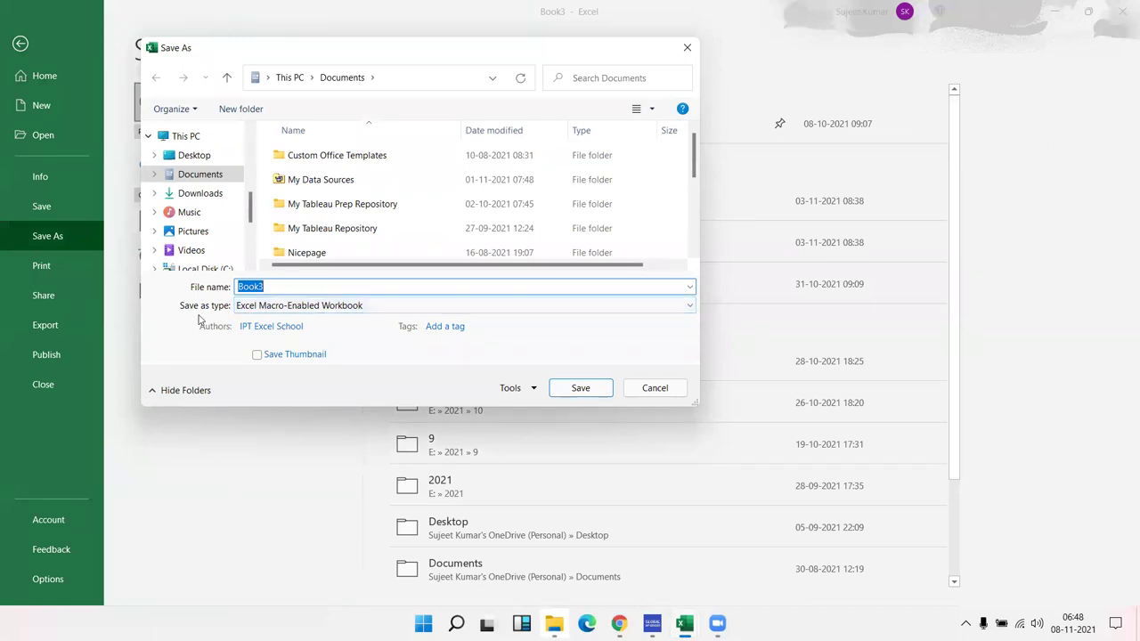
Choose Excel Template as the file type, name it Sales, and save to Desktop
left_click(263, 307)
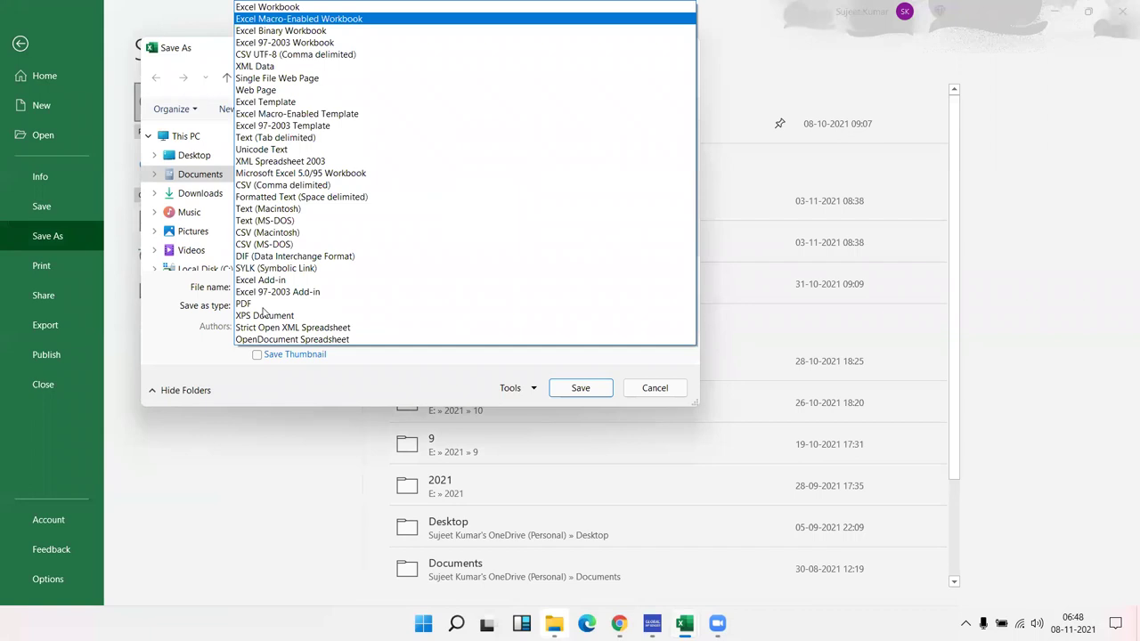
left_click(257, 103)
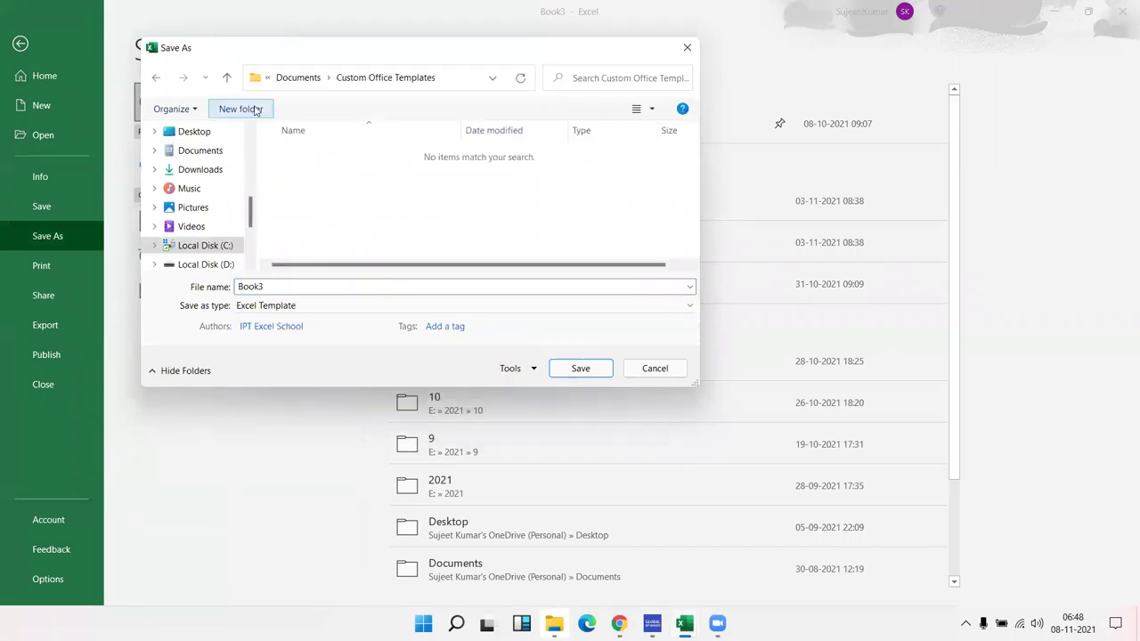
double_click(276, 287)
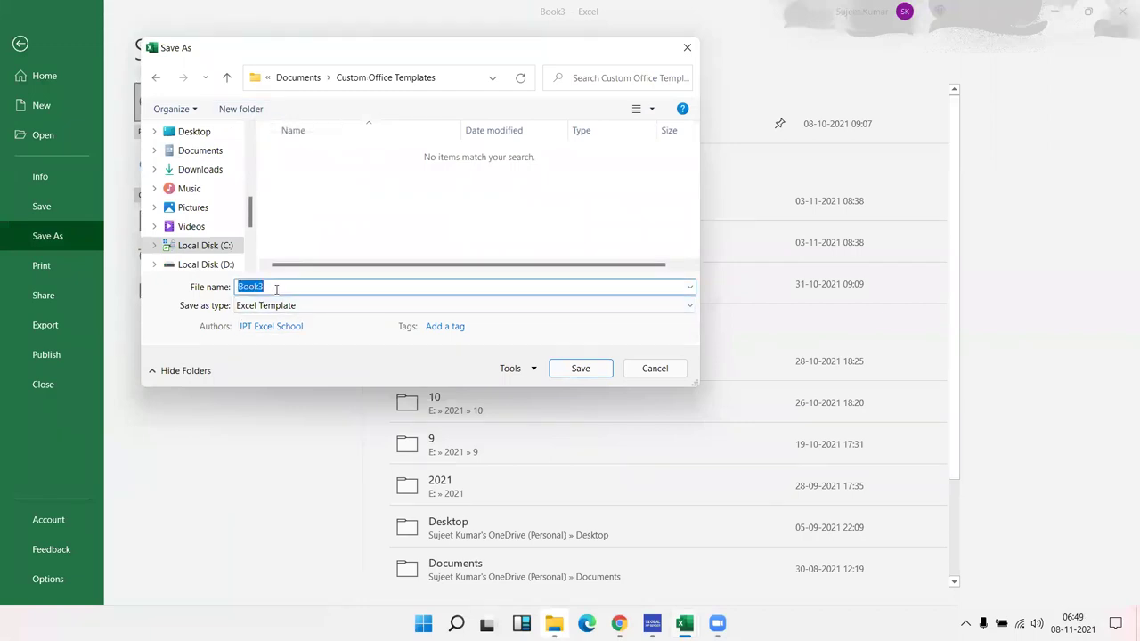
type("S")
left_click(196, 131)
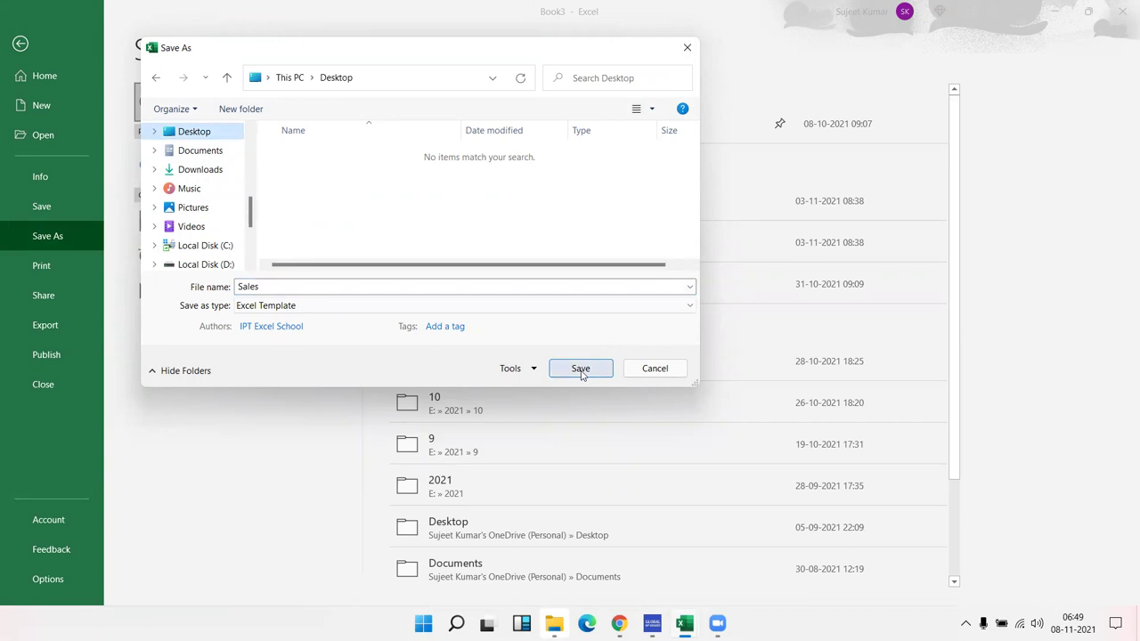
left_click(581, 370)
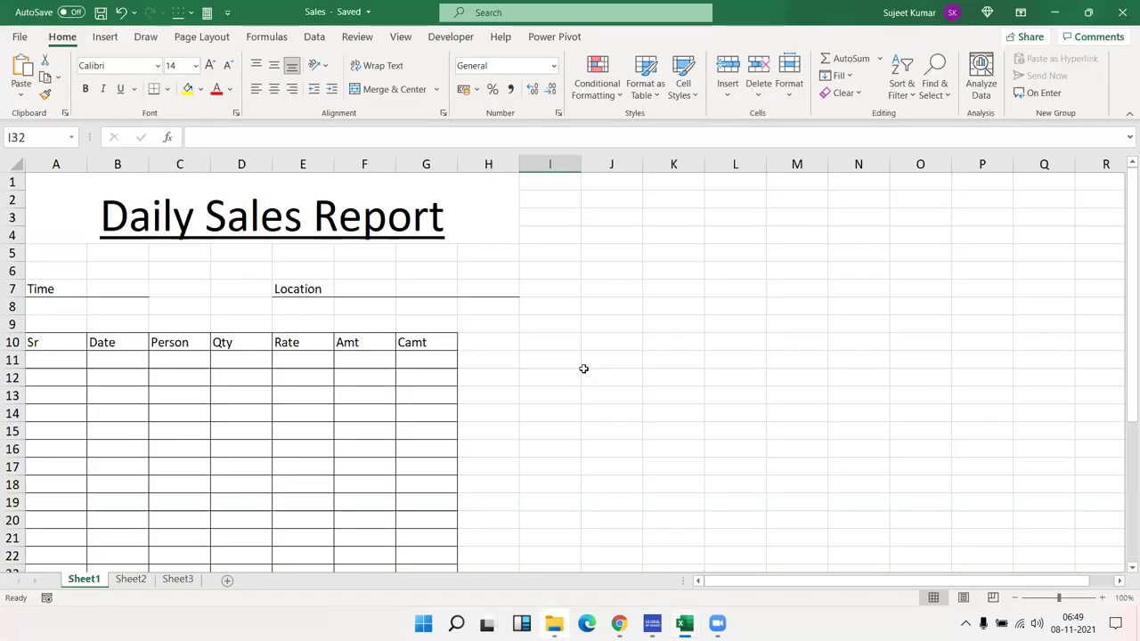
Close Sales, go to the desktop, and open a new workbook from the Sales template icon
left_click(1122, 13)
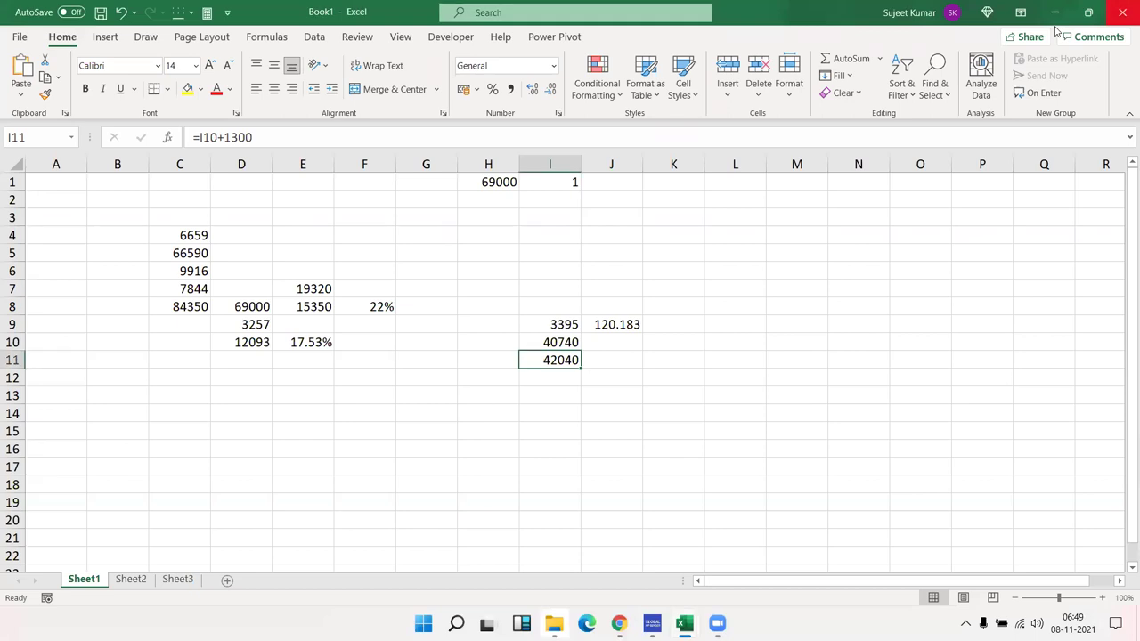
key("super+d")
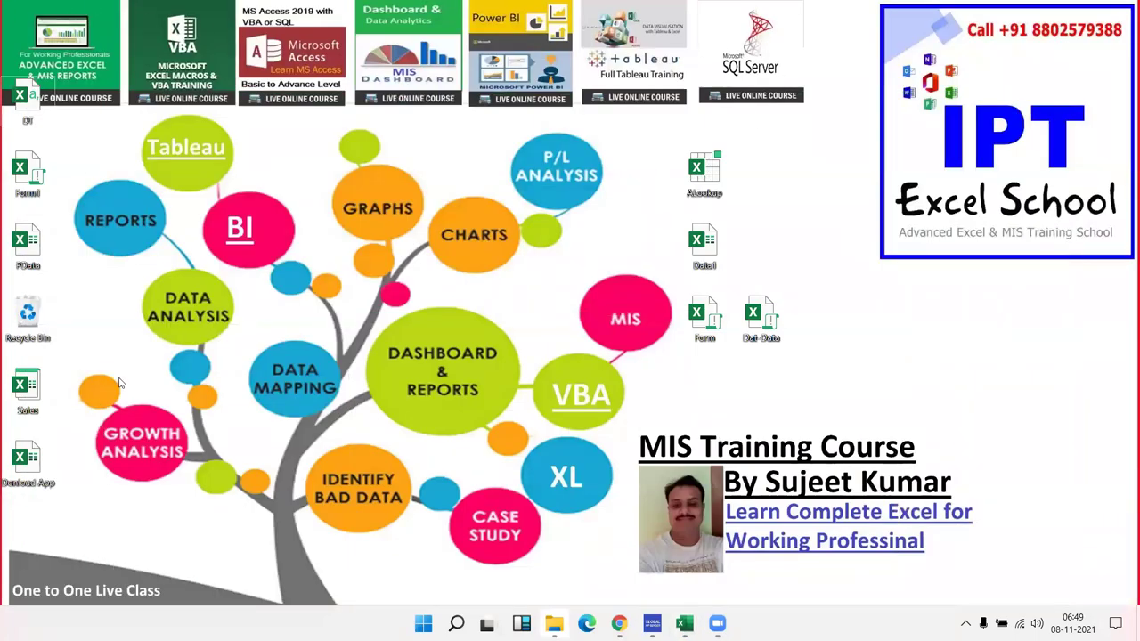
left_click_drag(18, 385, 763, 229)
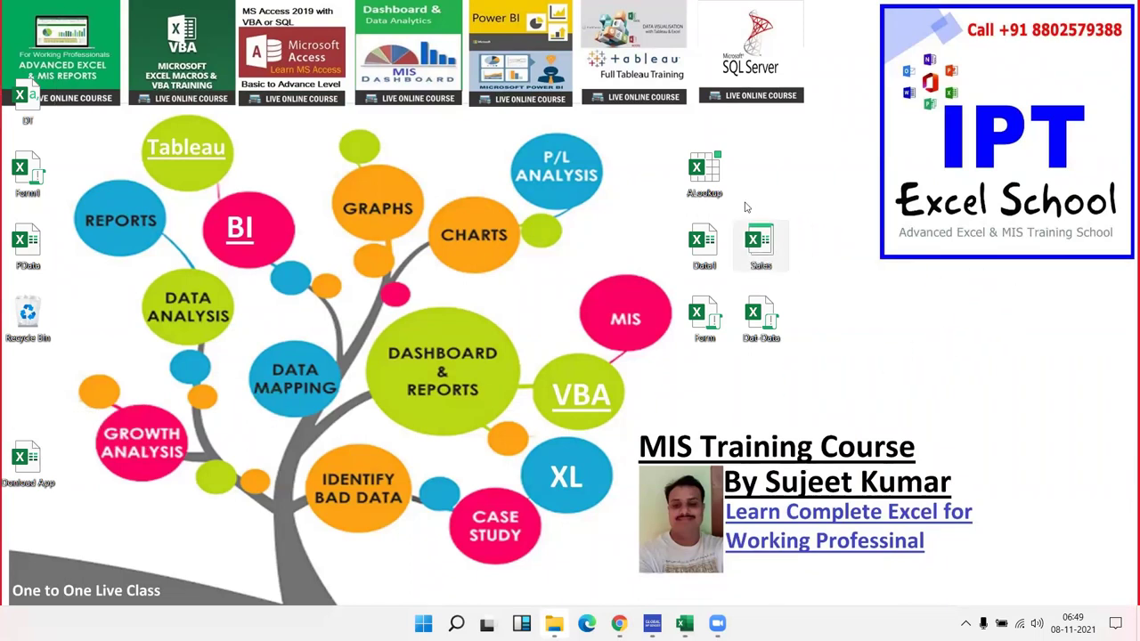
left_click_drag(746, 204, 804, 291)
double_click(768, 255)
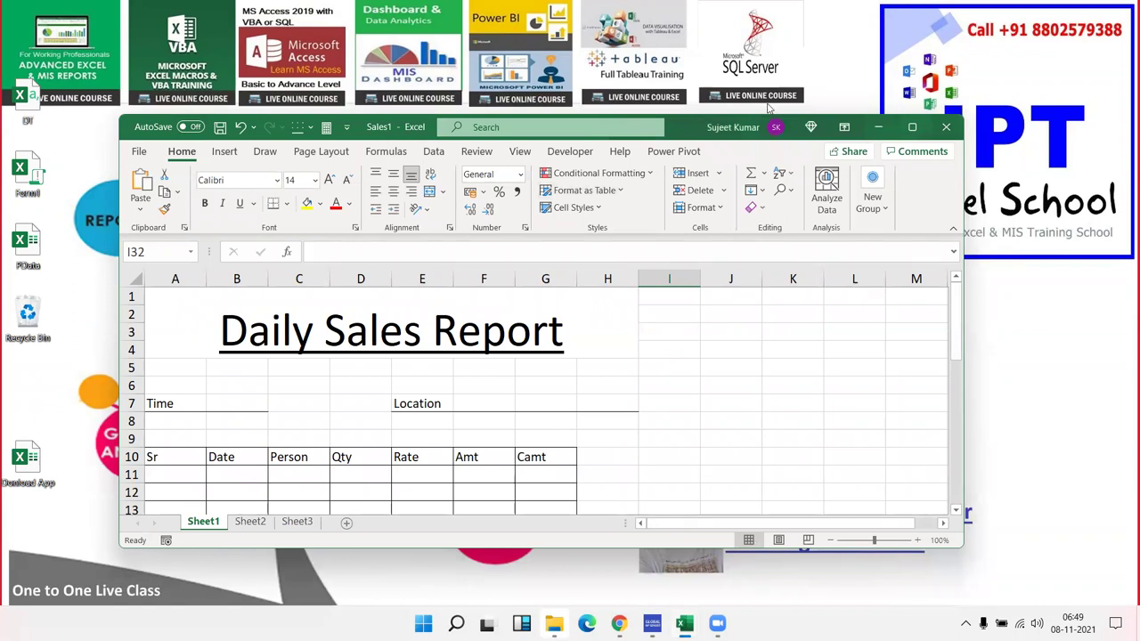
Inspect the Sales2 copy, cancel its save, close it, and return to Sales1
left_click(878, 126)
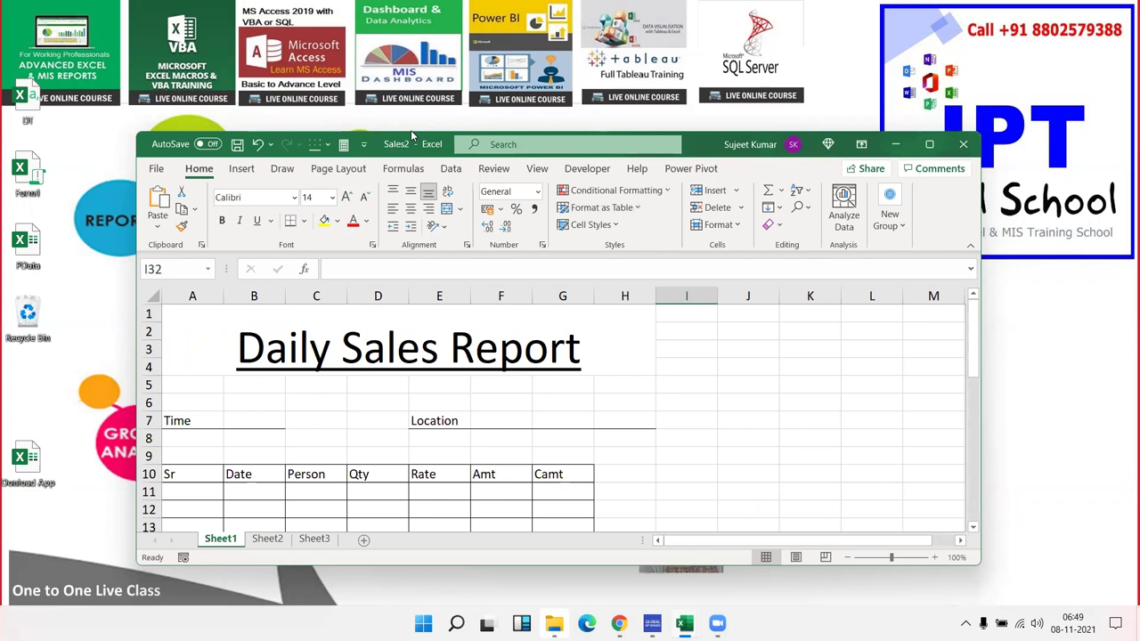
scroll(344, 348, "down", 5)
scroll(344, 347, "down", 4)
scroll(344, 356, "up", 10)
left_click(346, 408)
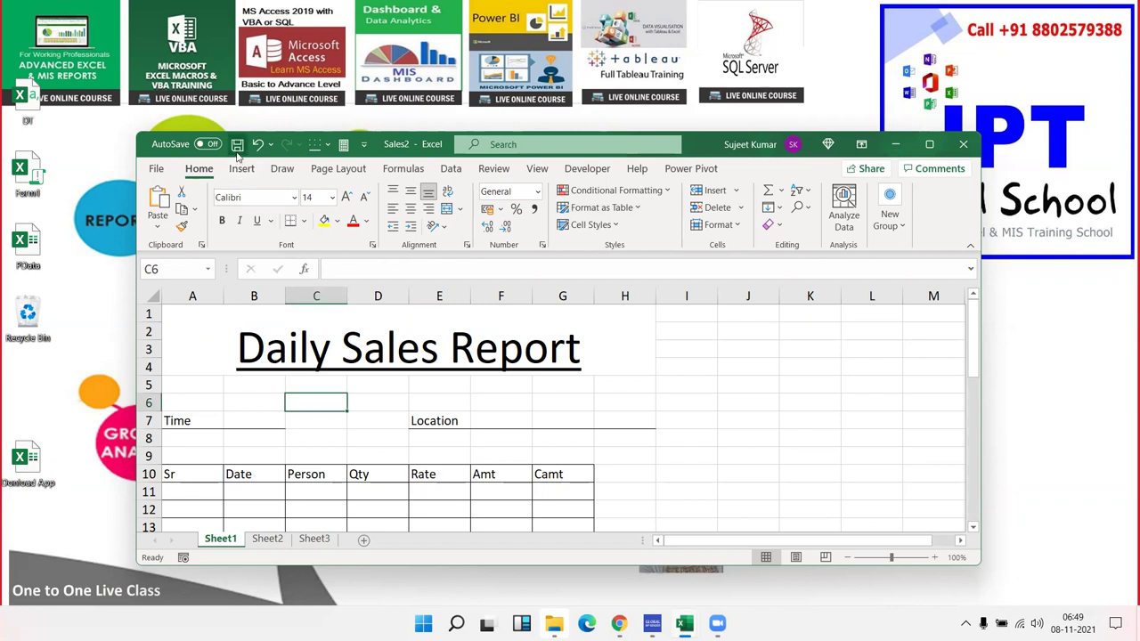
left_click(237, 145)
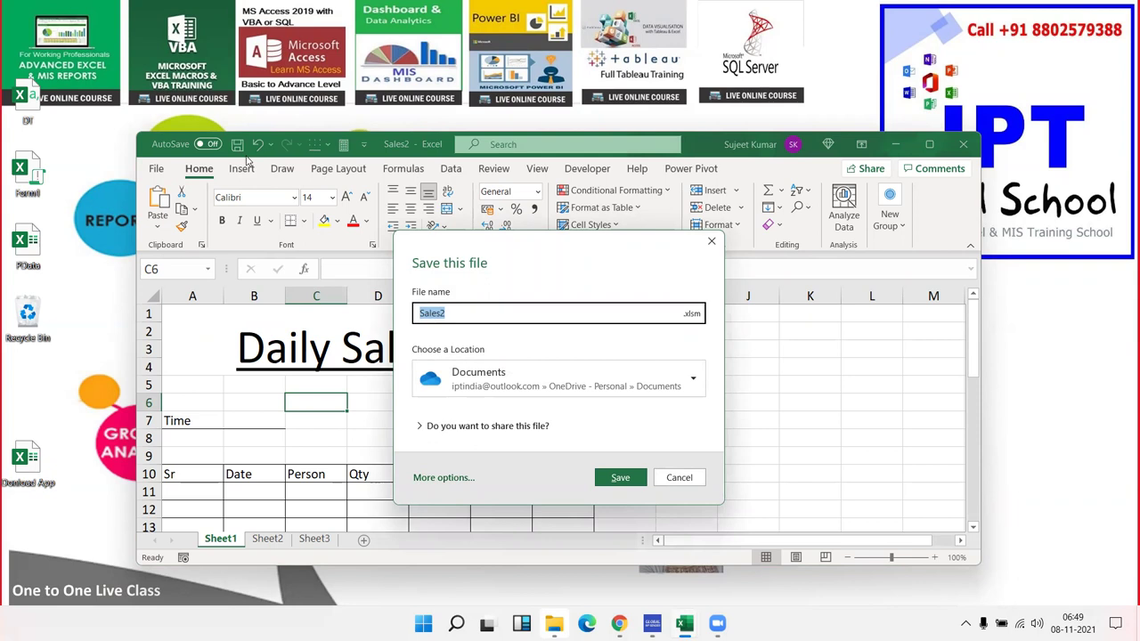
left_click(712, 241)
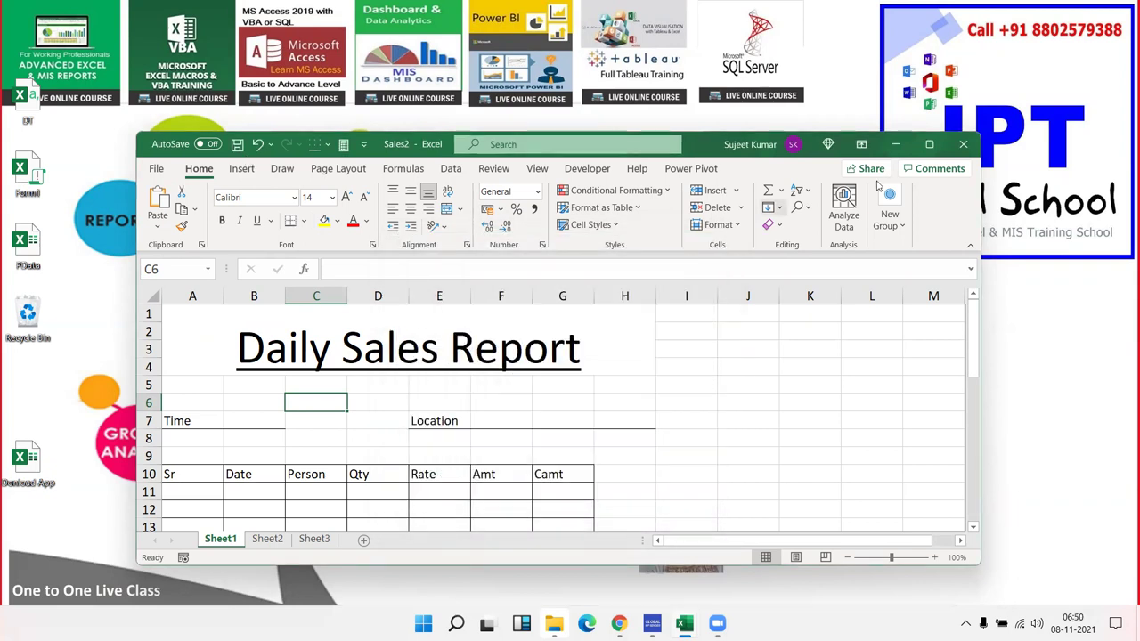
left_click(963, 144)
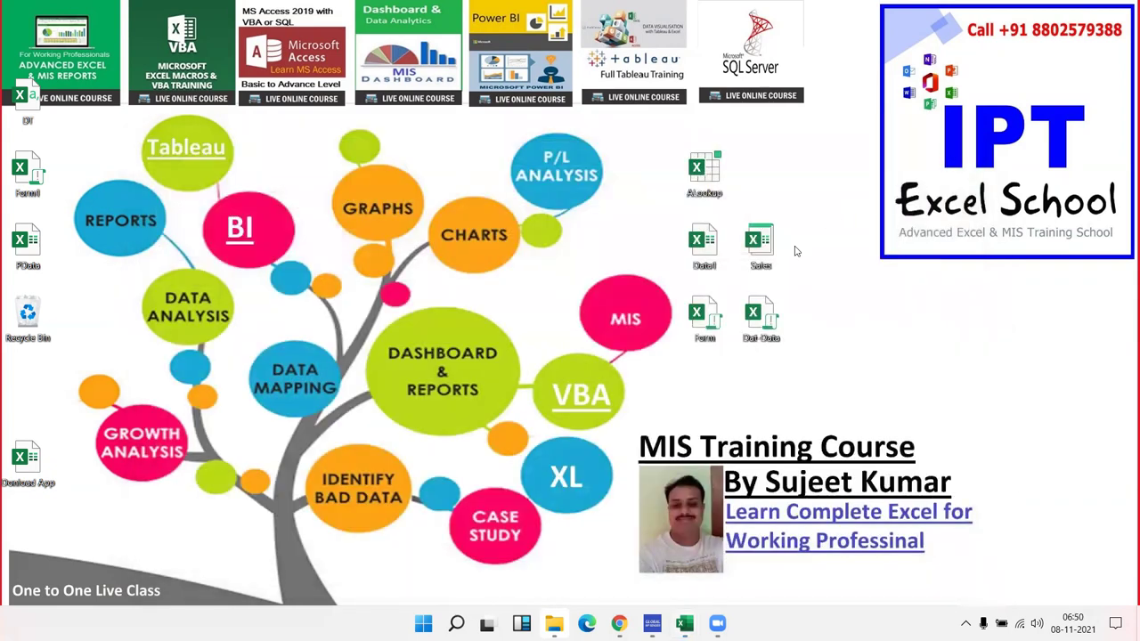
mouse_move(685, 623)
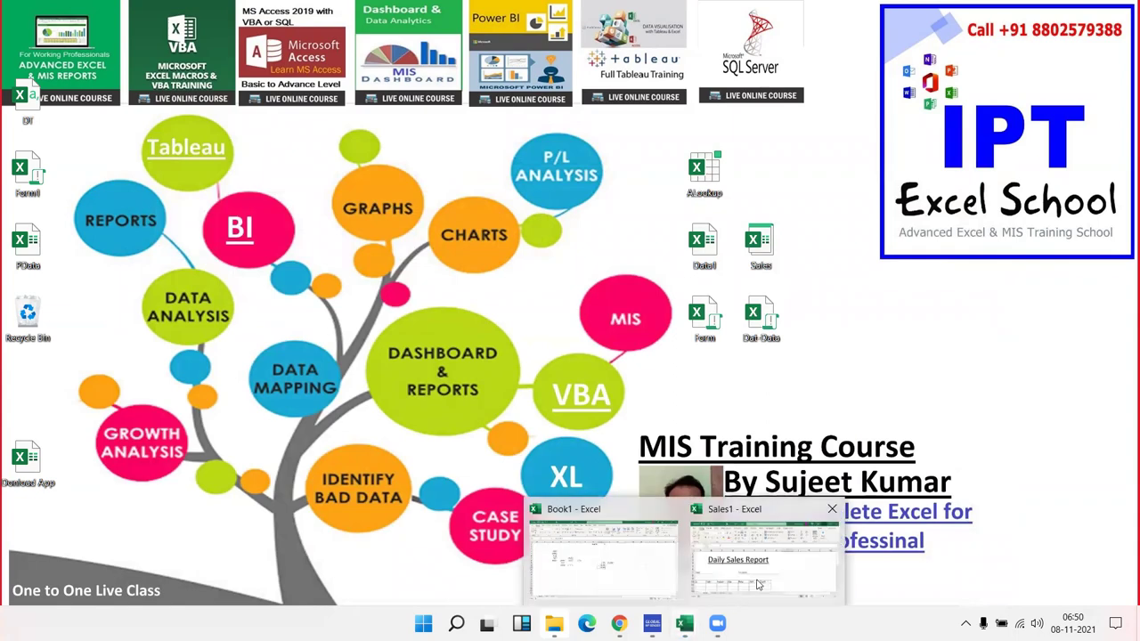
left_click(758, 585)
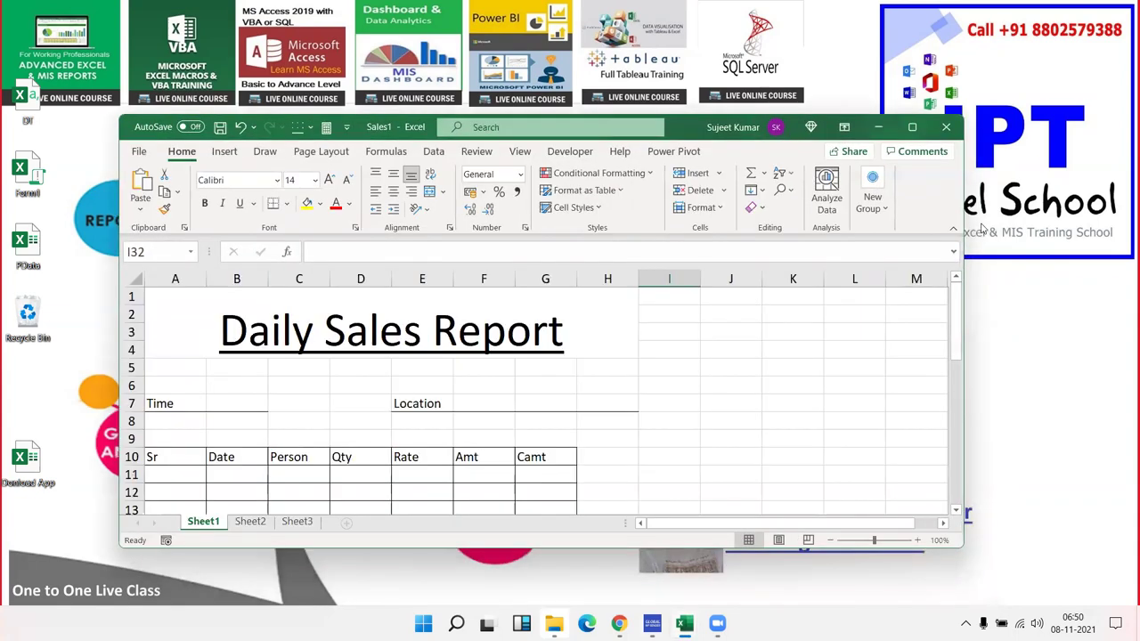
Close the Sales1 workbook window
left_click(946, 128)
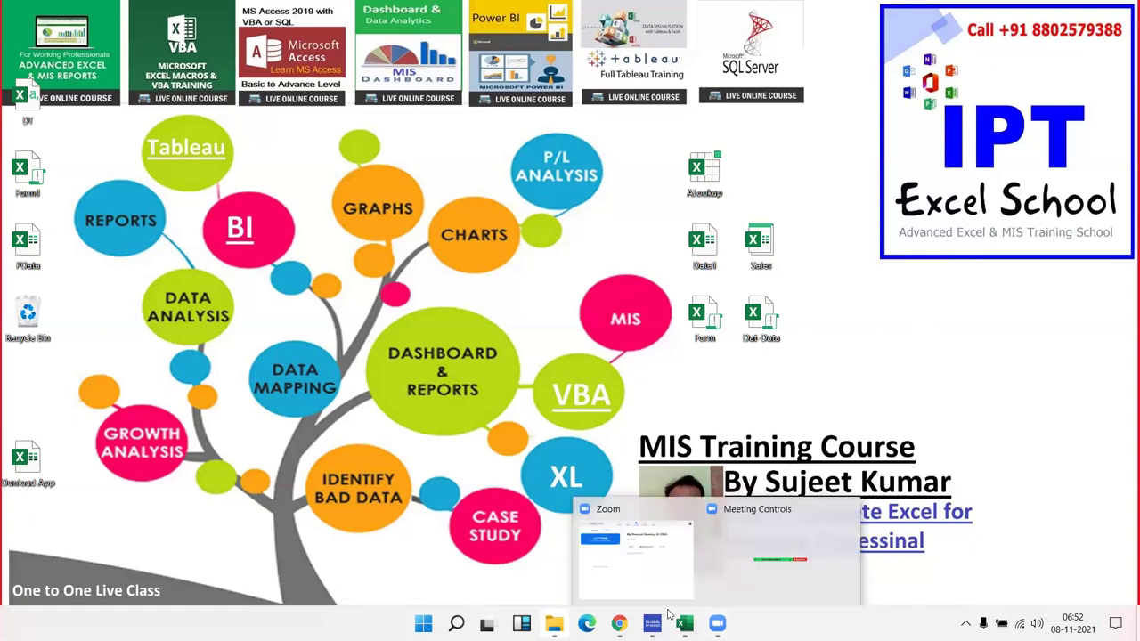
Bring Book1 back on screen and go to the Open page in Backstage view
mouse_move(684, 624)
left_click(698, 607)
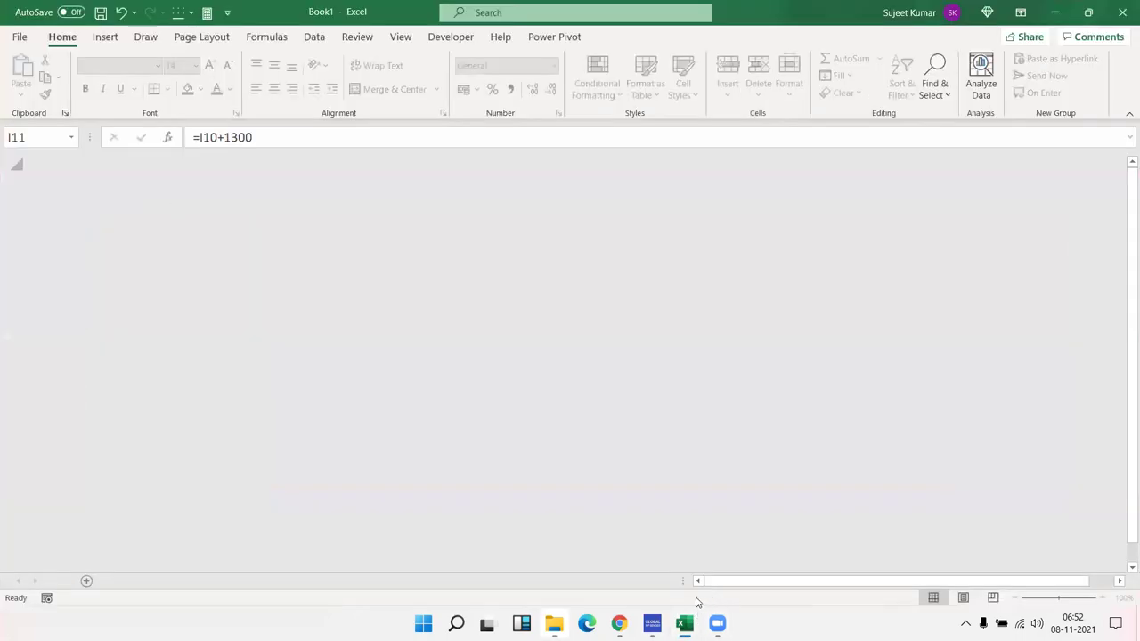
left_click(34, 42)
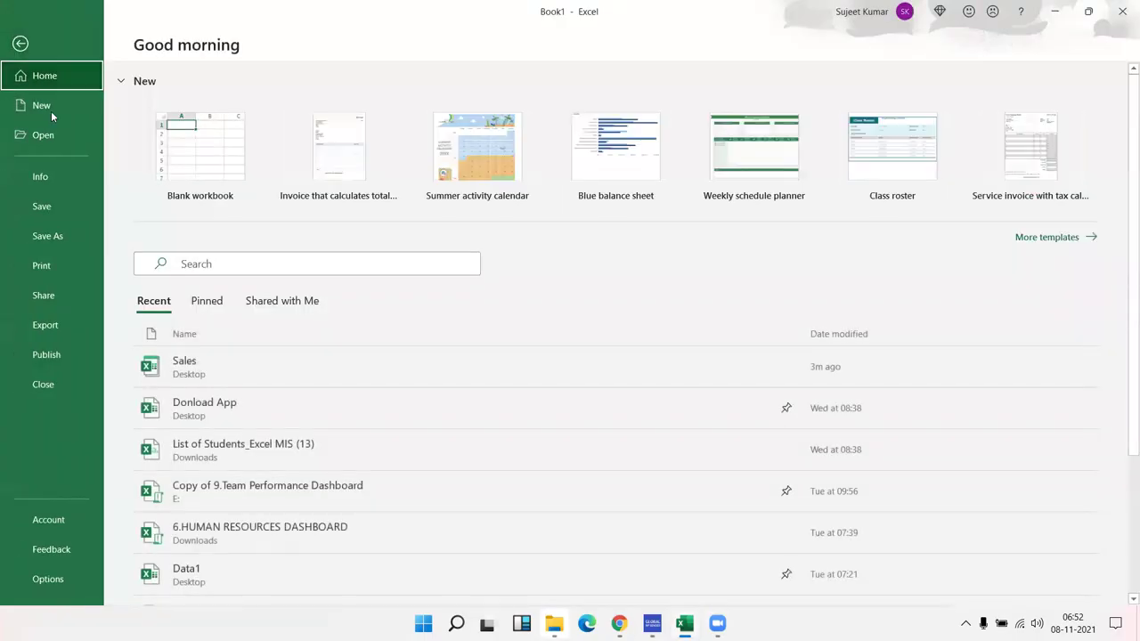
left_click(64, 138)
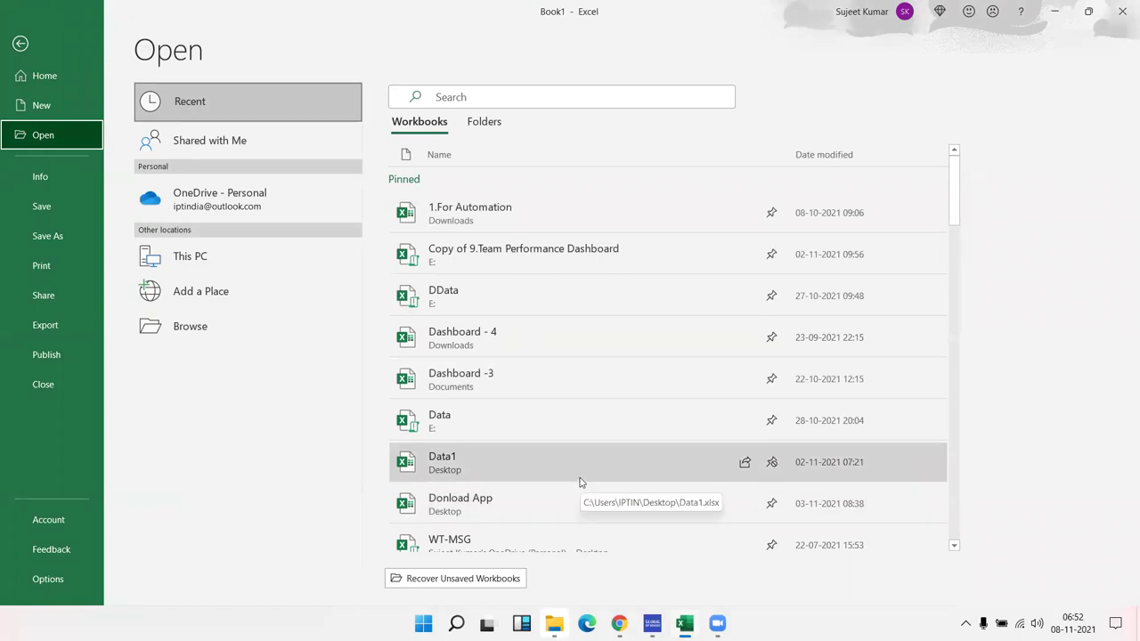
Browse the Recent workbooks list, then switch to the recently used Folders list
scroll(580, 486, "down", 2)
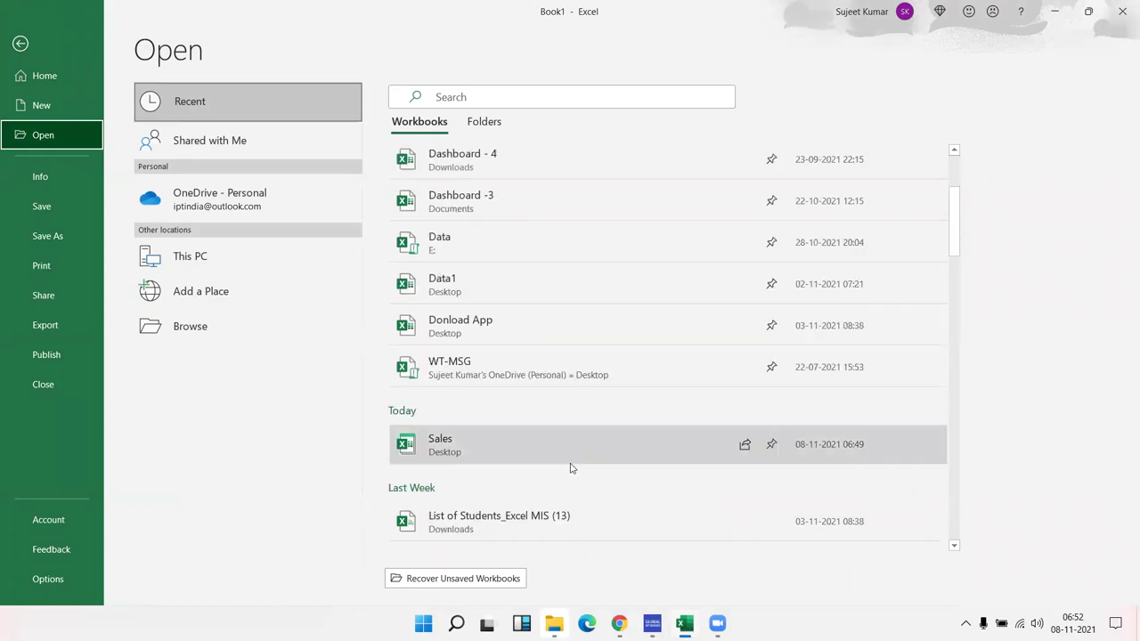
scroll(570, 467, "down", 5)
scroll(571, 469, "down", 4)
scroll(571, 469, "up", 2)
scroll(570, 470, "up", 2)
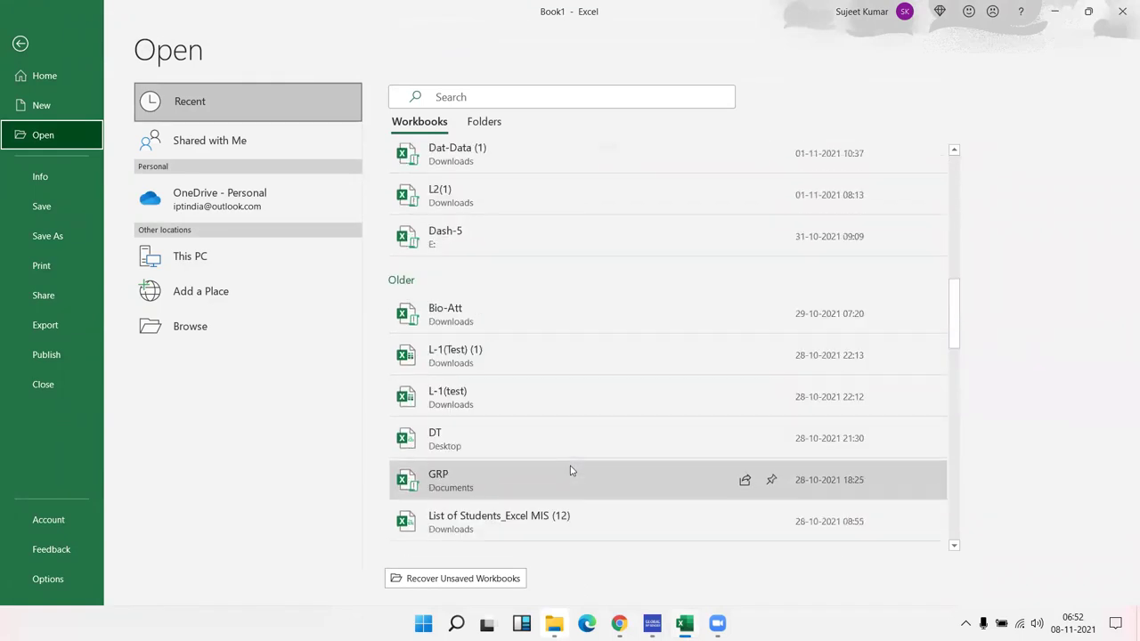
scroll(570, 470, "up", 2)
scroll(405, 472, "up", 2)
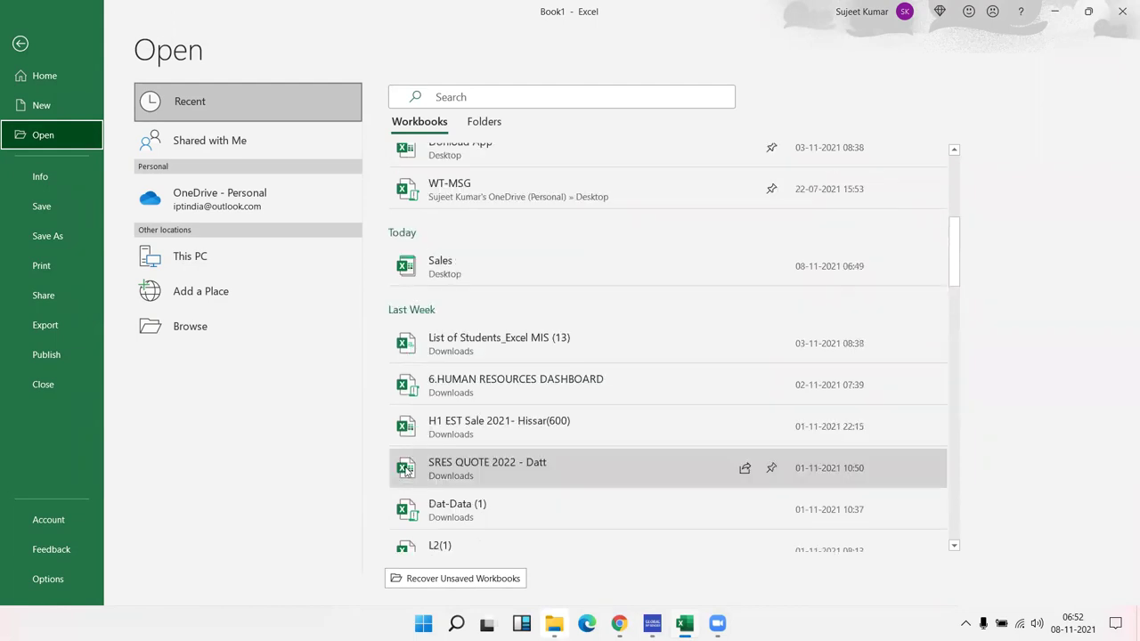
scroll(405, 472, "up", 2)
scroll(406, 471, "up", 2)
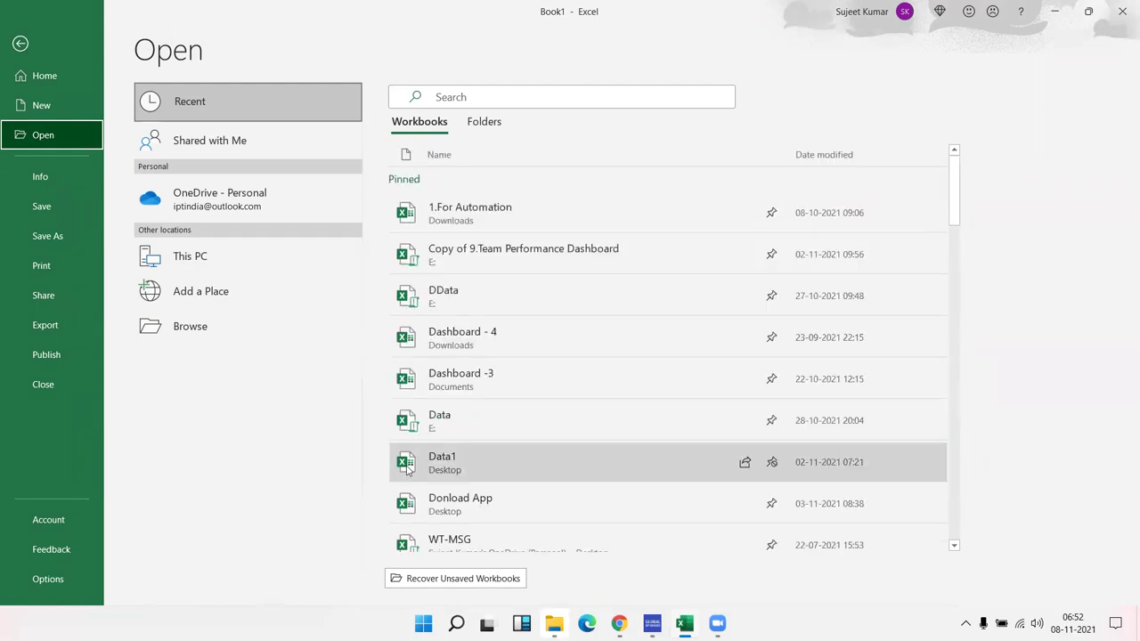
scroll(407, 469, "down", 2)
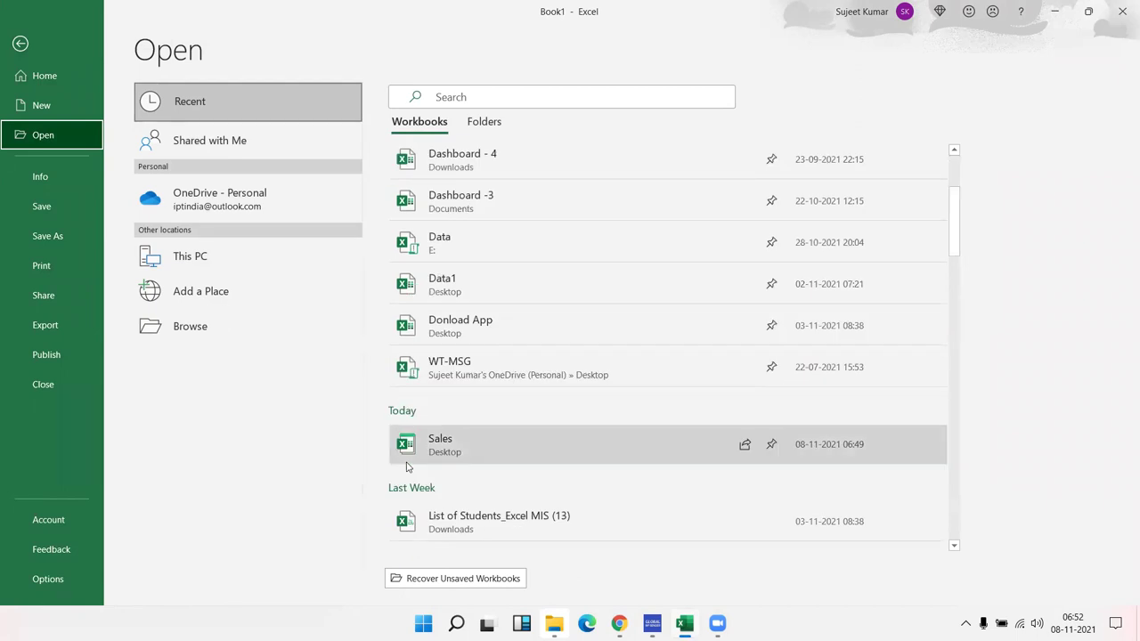
scroll(407, 465, "down", 2)
scroll(408, 465, "down", 2)
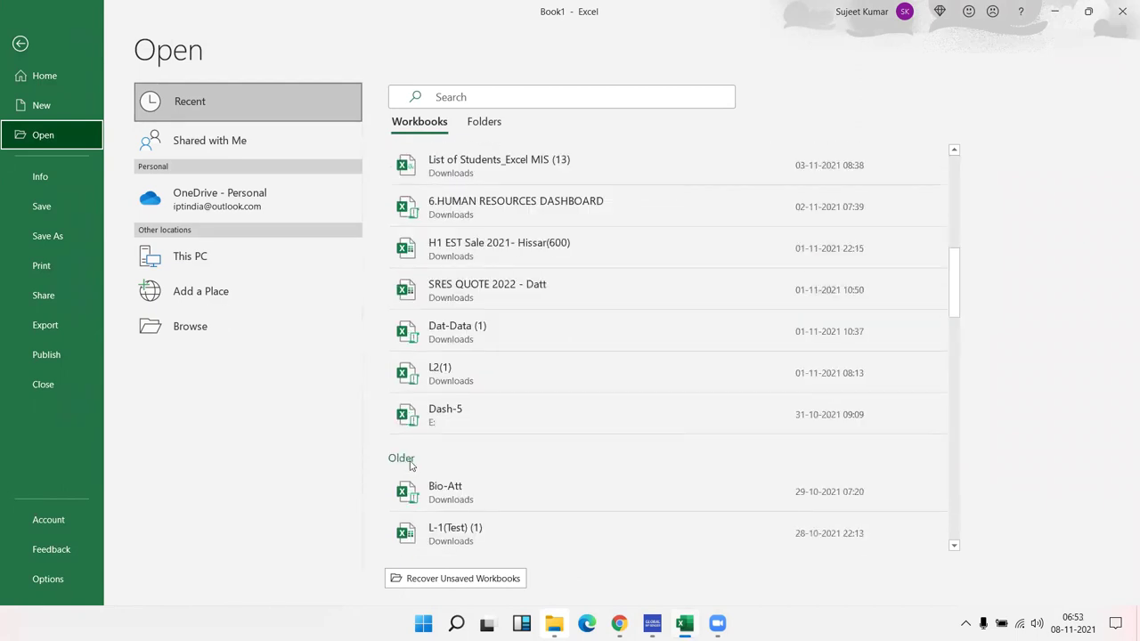
left_click(477, 123)
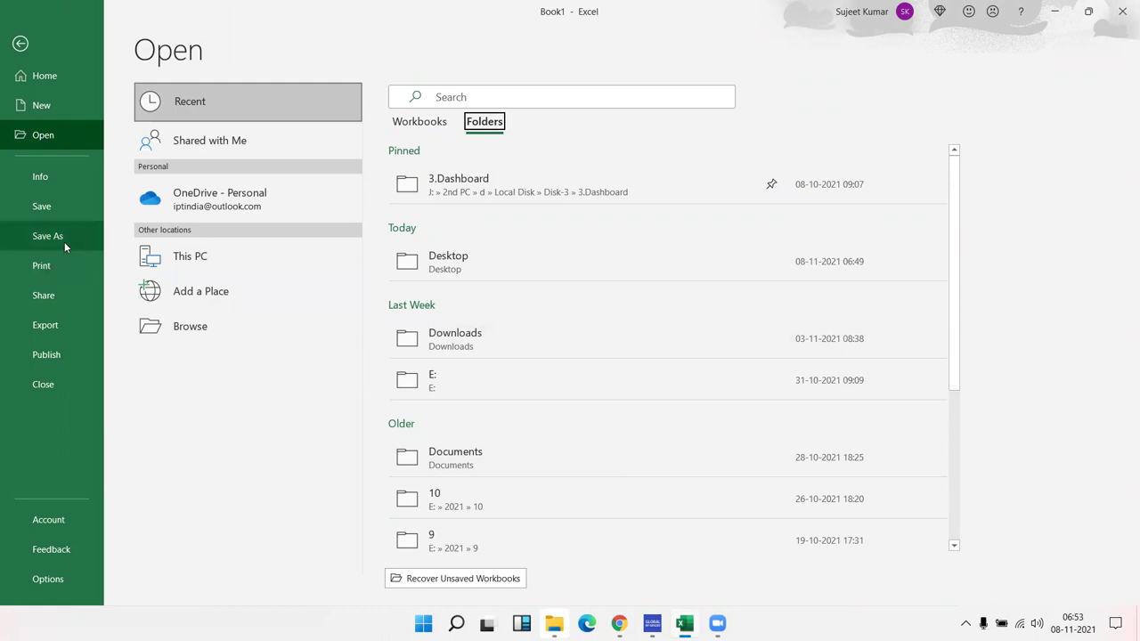
Show Book1's Info page, then minimize everything with Win+D to reveal the desktop
left_click(63, 181)
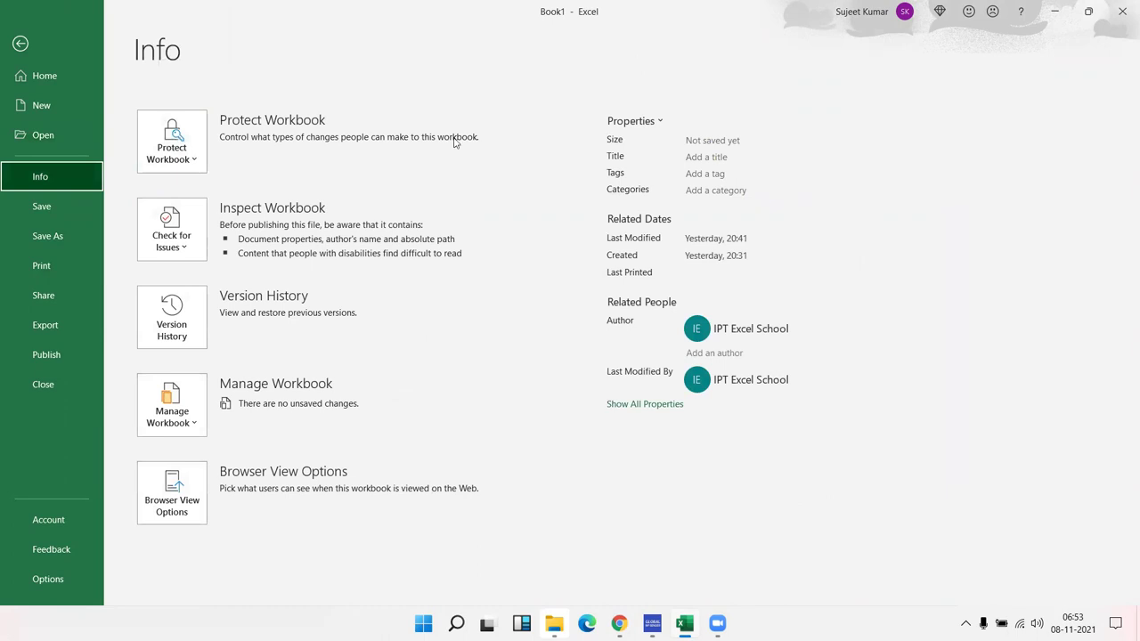
key("super+d")
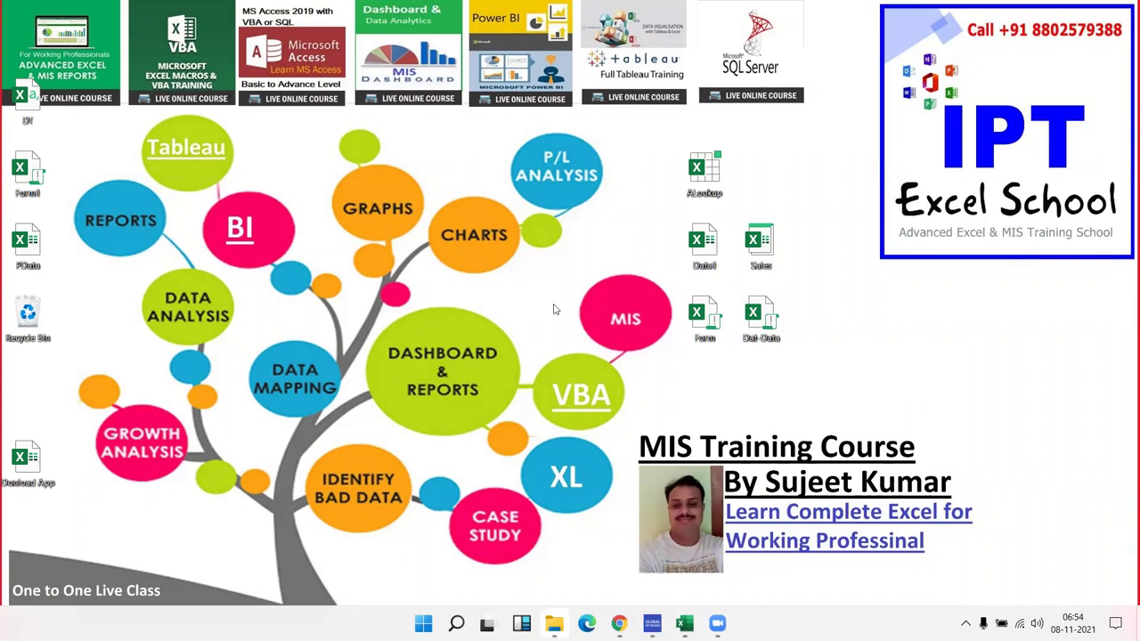
Refresh the desktop and bring up the context menu for the Dat-Data workbook icon
right_click(554, 309)
left_click(592, 353)
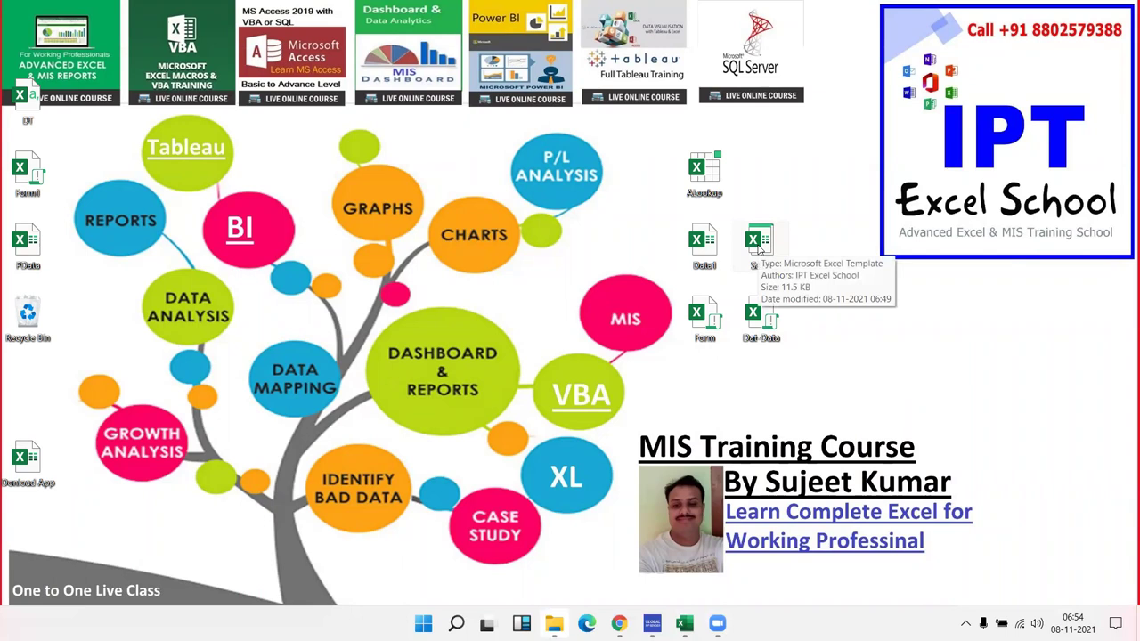
right_click(764, 335)
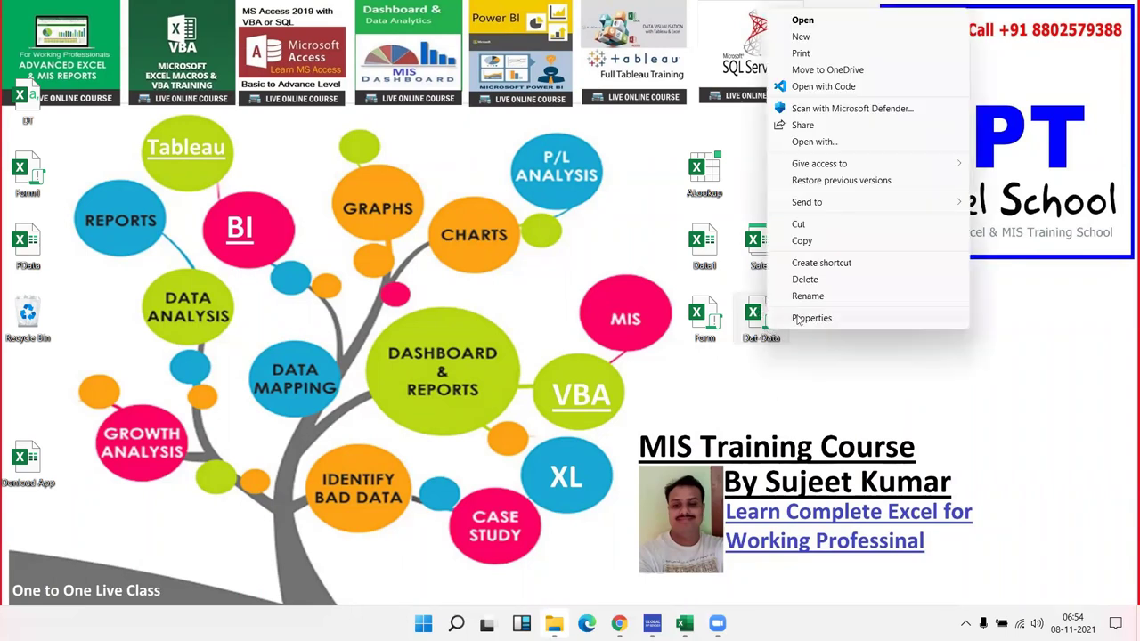
Open Dat-Data's Properties on the Details tab and set Title to 'BD Project File'
left_click(800, 317)
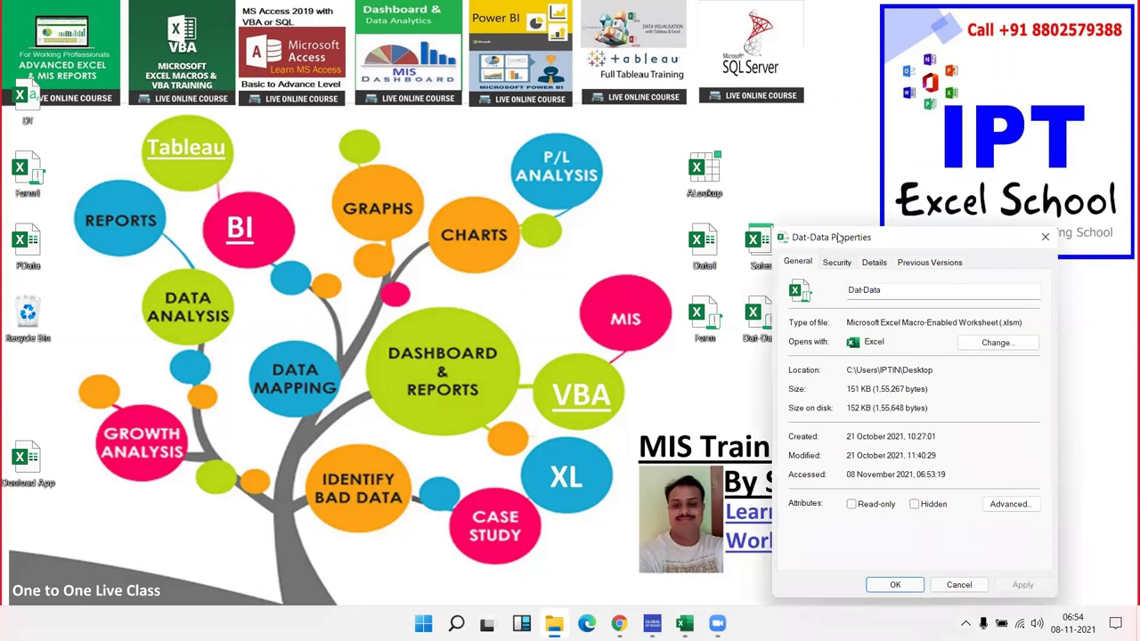
left_click_drag(838, 236, 298, 166)
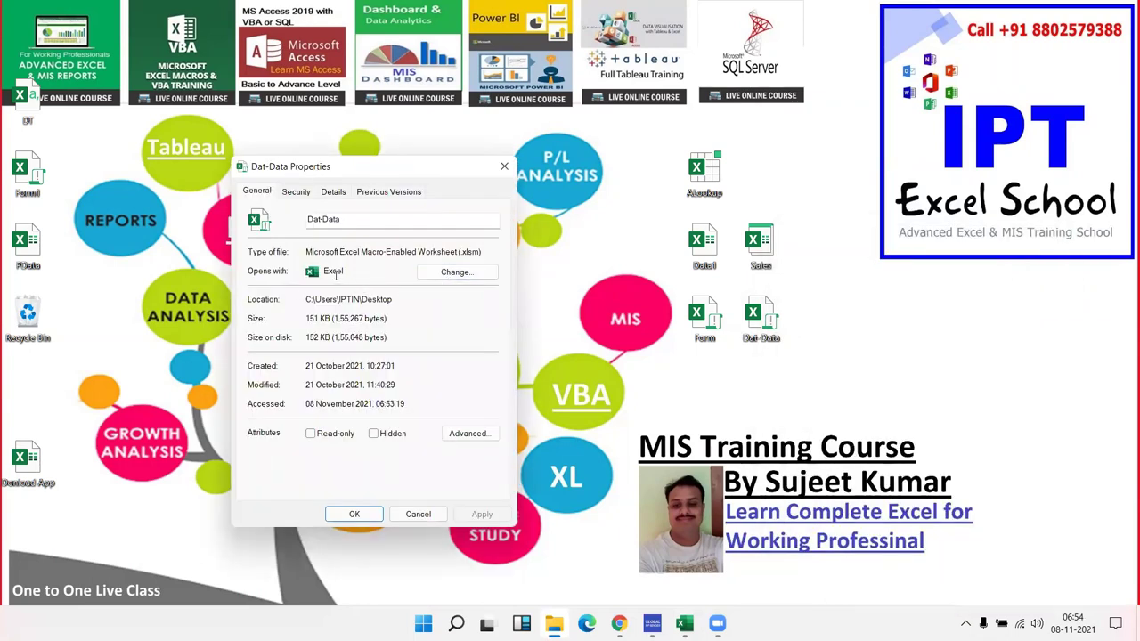
left_click(334, 192)
left_click(339, 246)
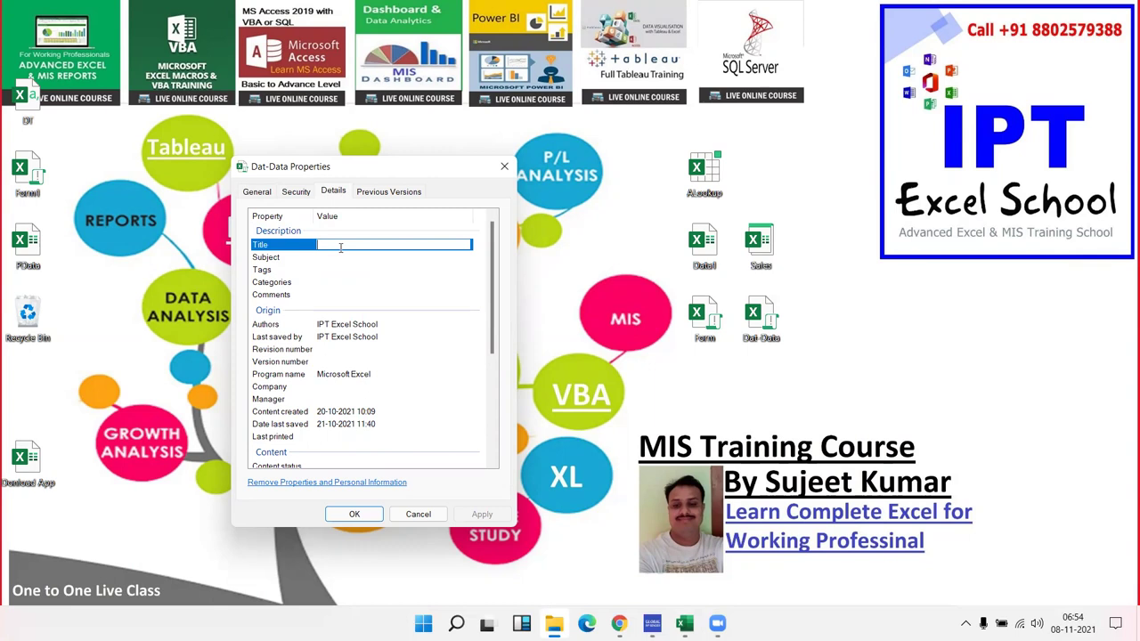
type("BD")
type(" Project")
type(" File")
Set Subject to 'Dashboard of BD' and Tags to 'BD', then apply with OK
left_click(343, 258)
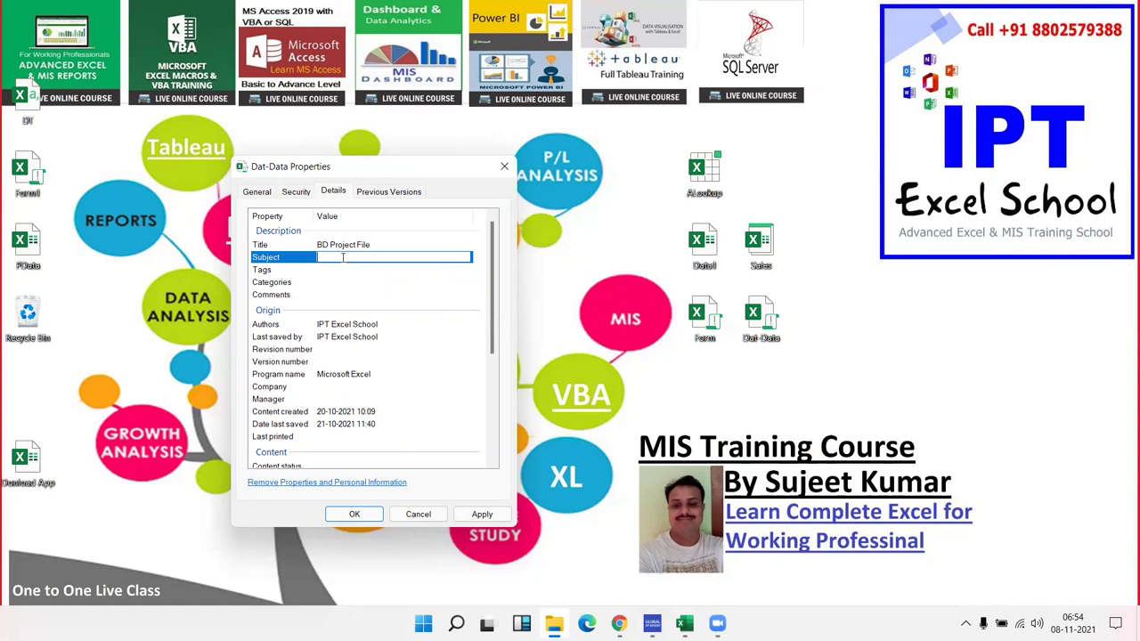
type("Dashboard of BD")
left_click(361, 282)
left_click(357, 269)
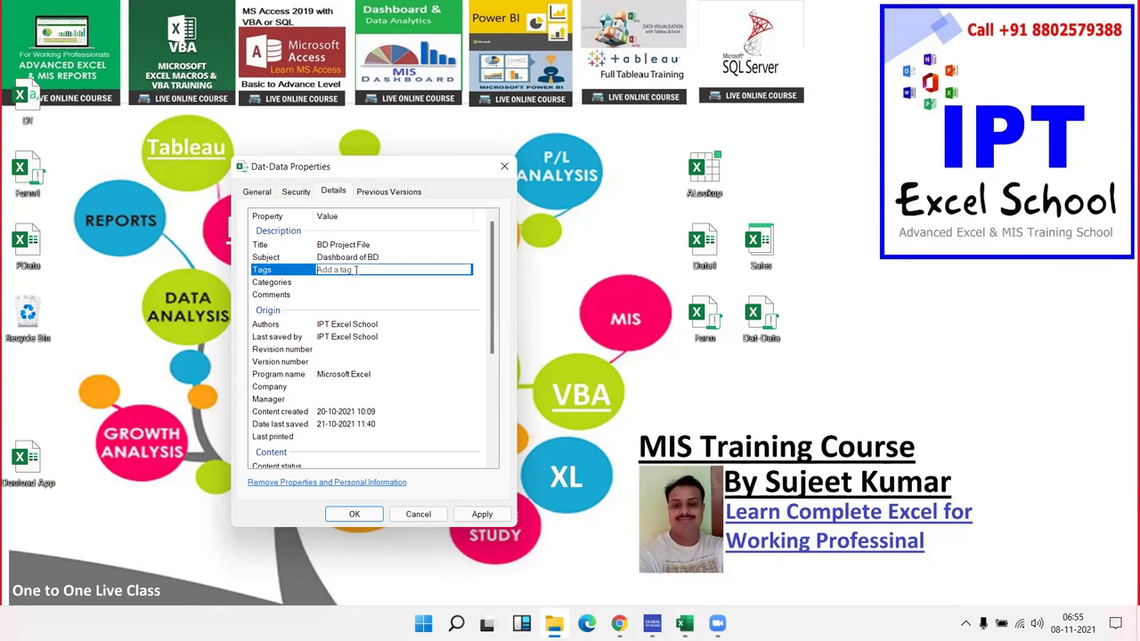
type("BD")
left_click(489, 522)
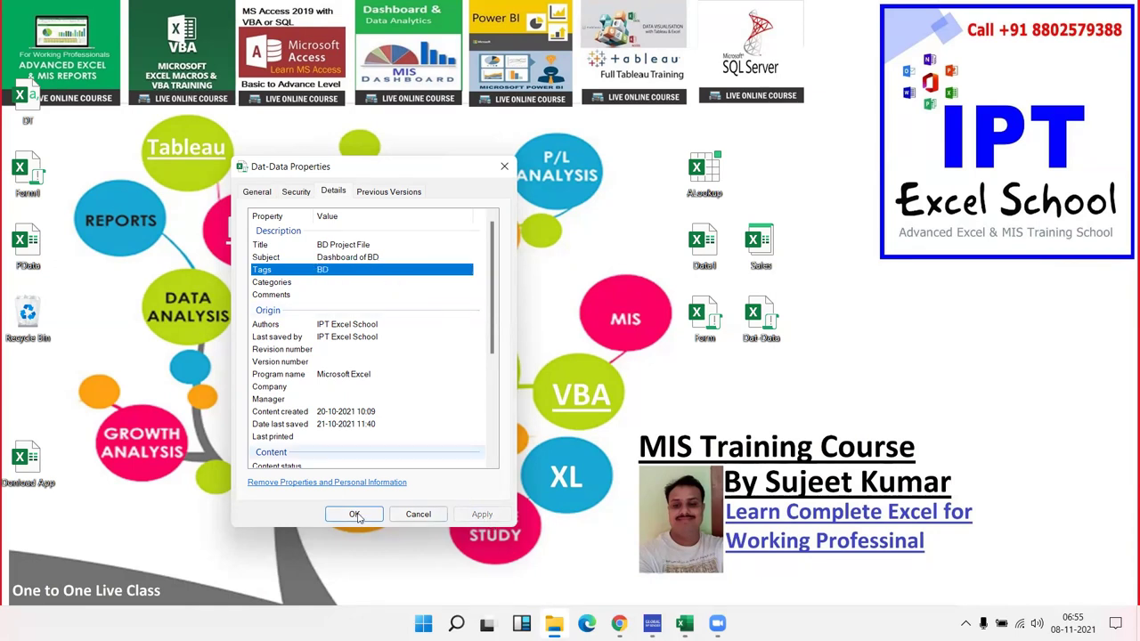
left_click(355, 514)
right_click(372, 484)
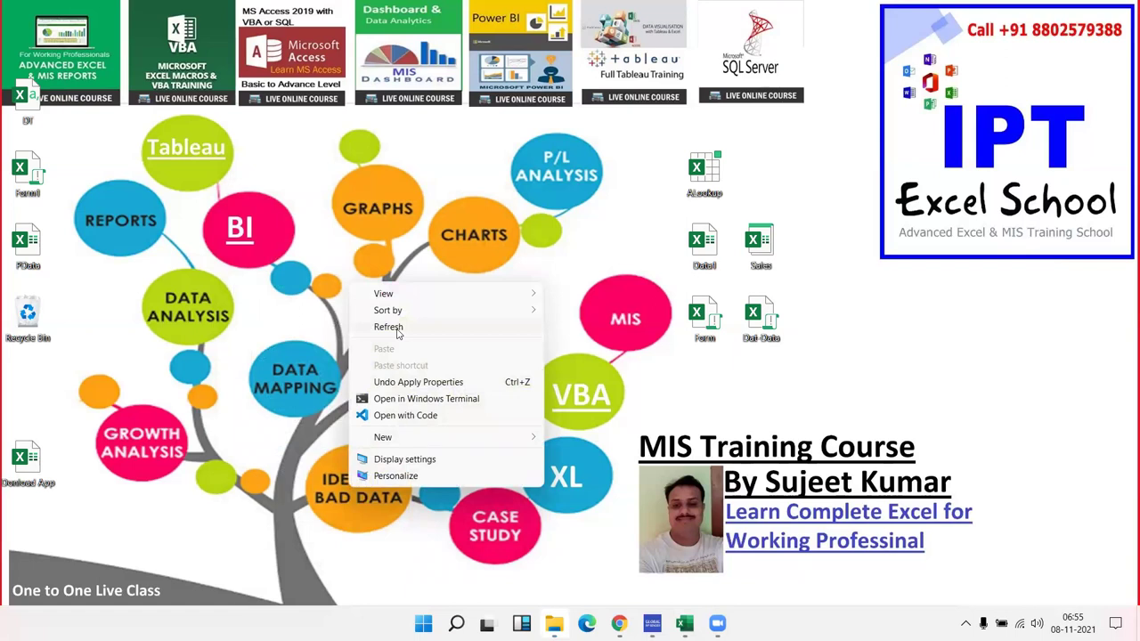
Refresh the desktop and bring the ScreenRecorder File Explorer window to the front
left_click(398, 329)
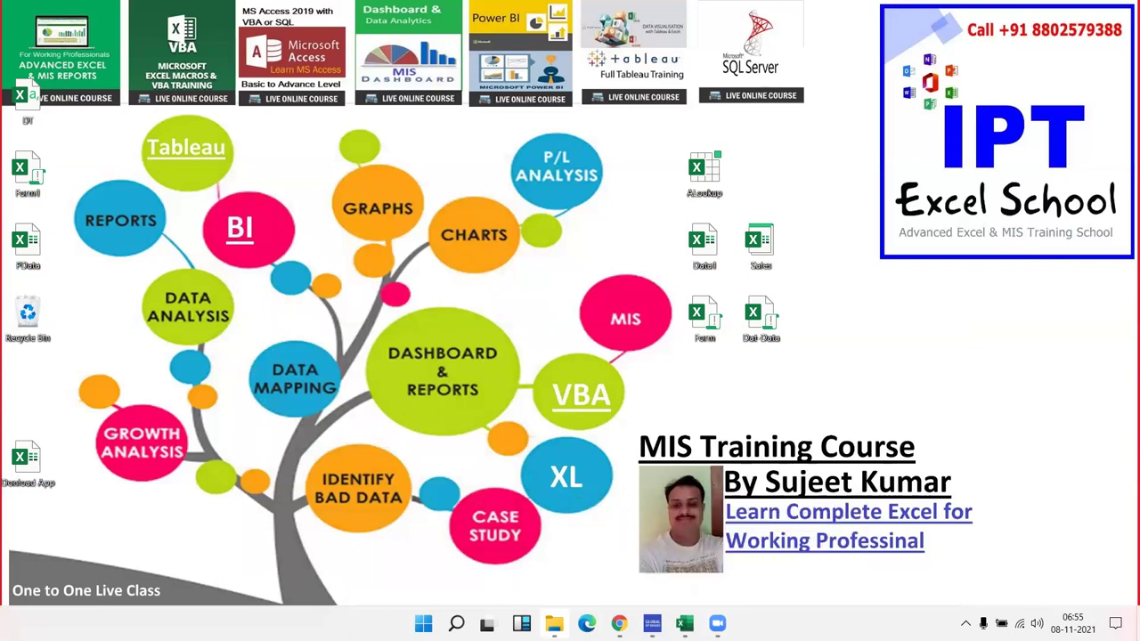
mouse_move(554, 623)
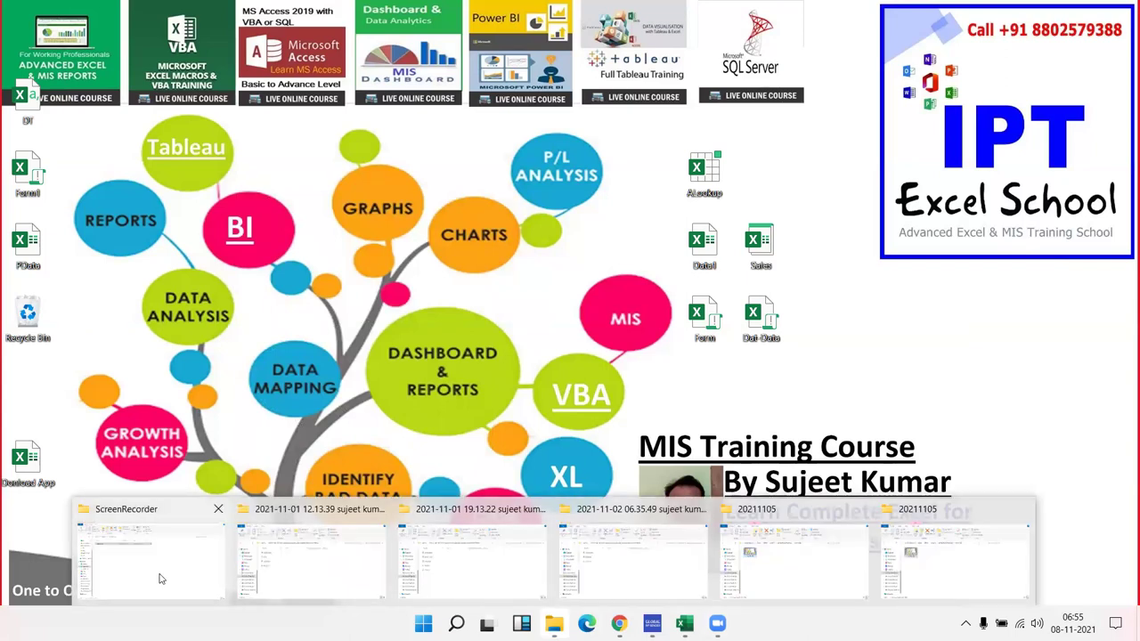
left_click(160, 579)
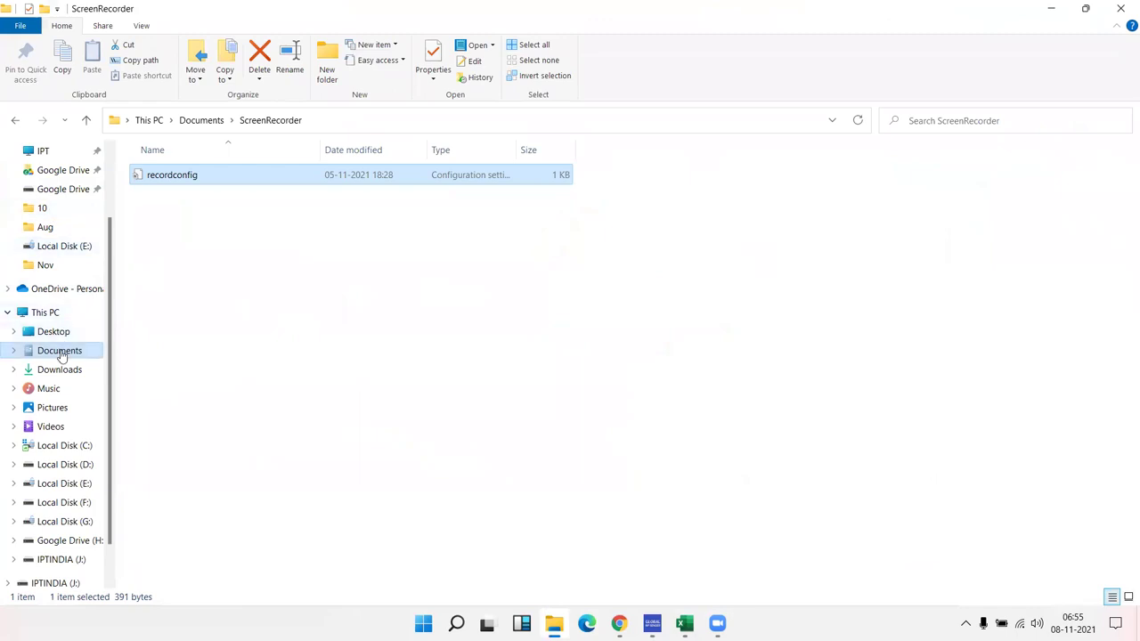
Search the Desktop folder for 'bd' to find the retitled workbook, then close Explorer
left_click(55, 331)
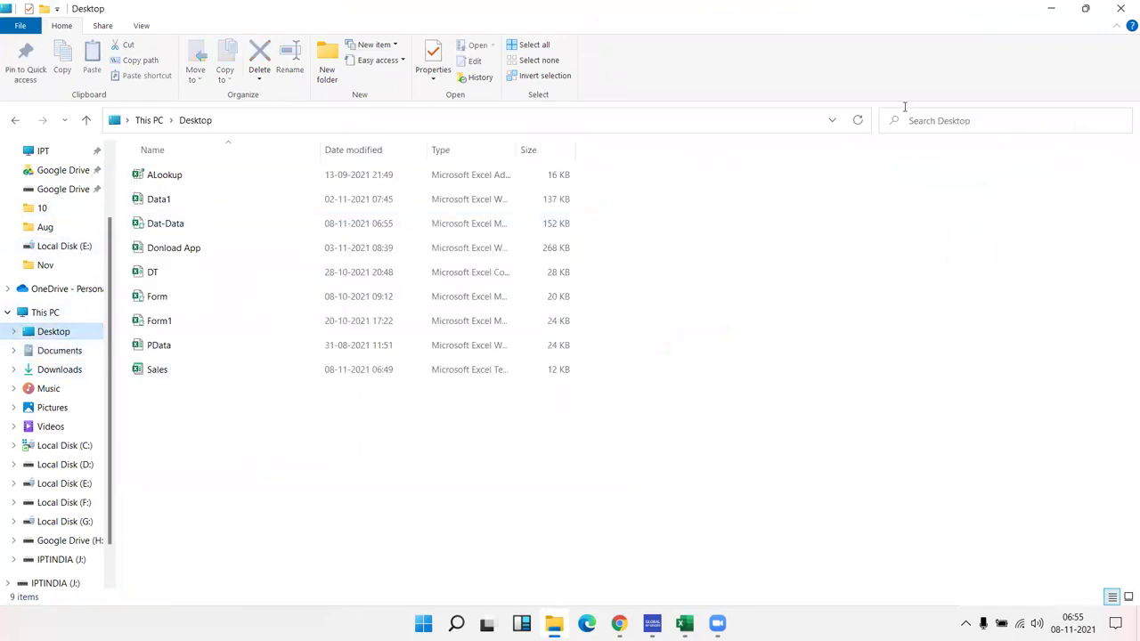
left_click(940, 120)
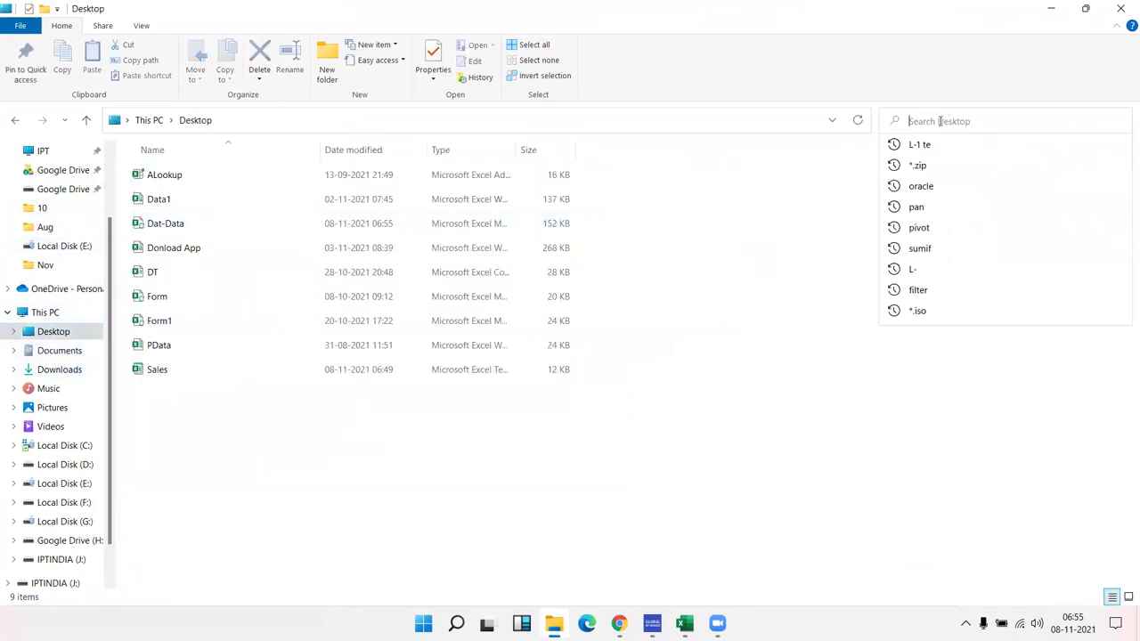
type("bd")
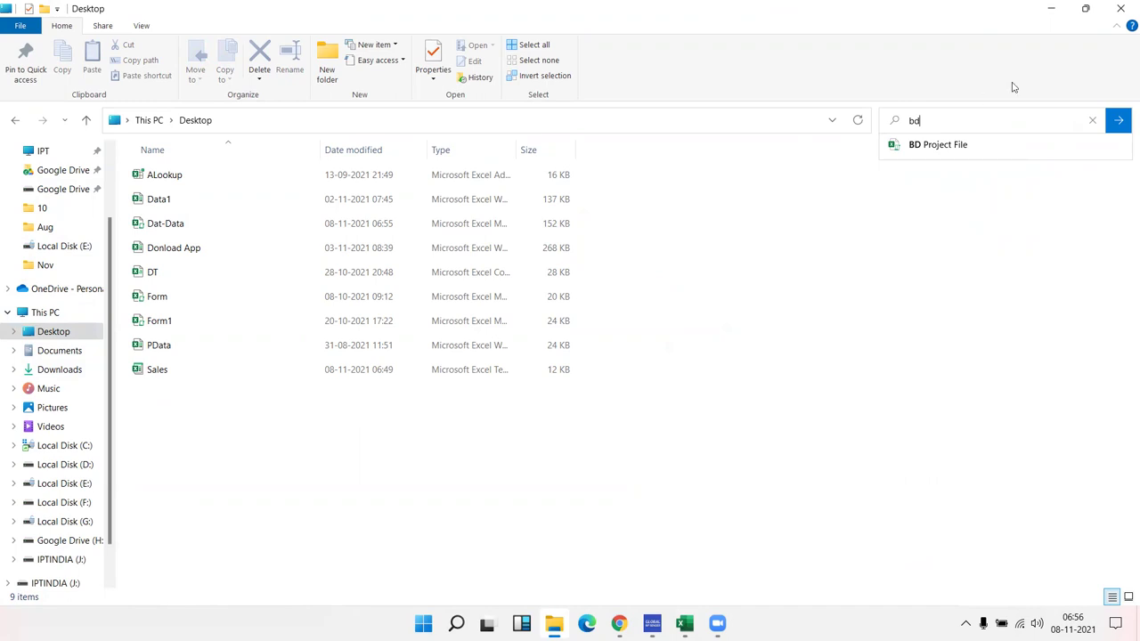
left_click(1121, 9)
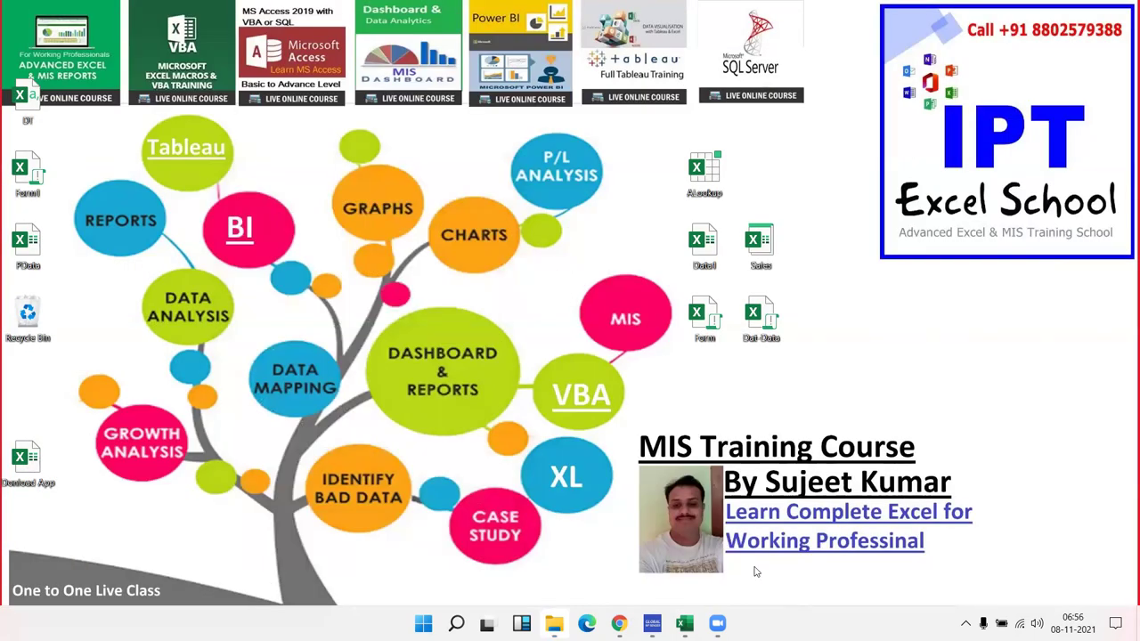
Briefly revisit the desktop and Dat-Data's context menu, then restore Book1's Info page
mouse_move(684, 623)
left_click(668, 590)
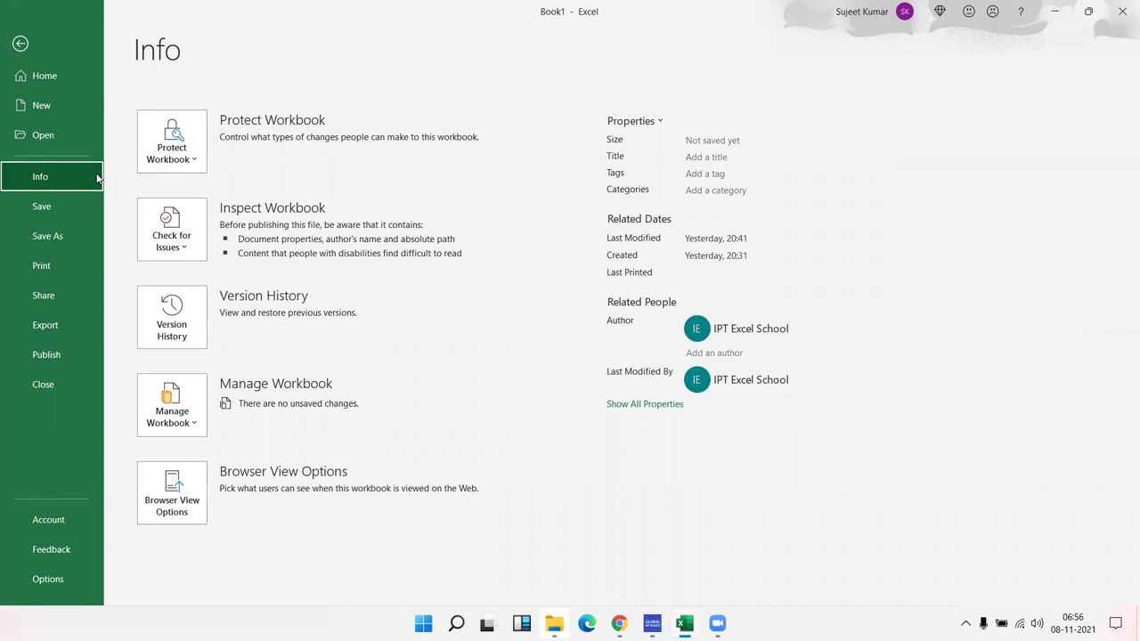
left_click(1055, 11)
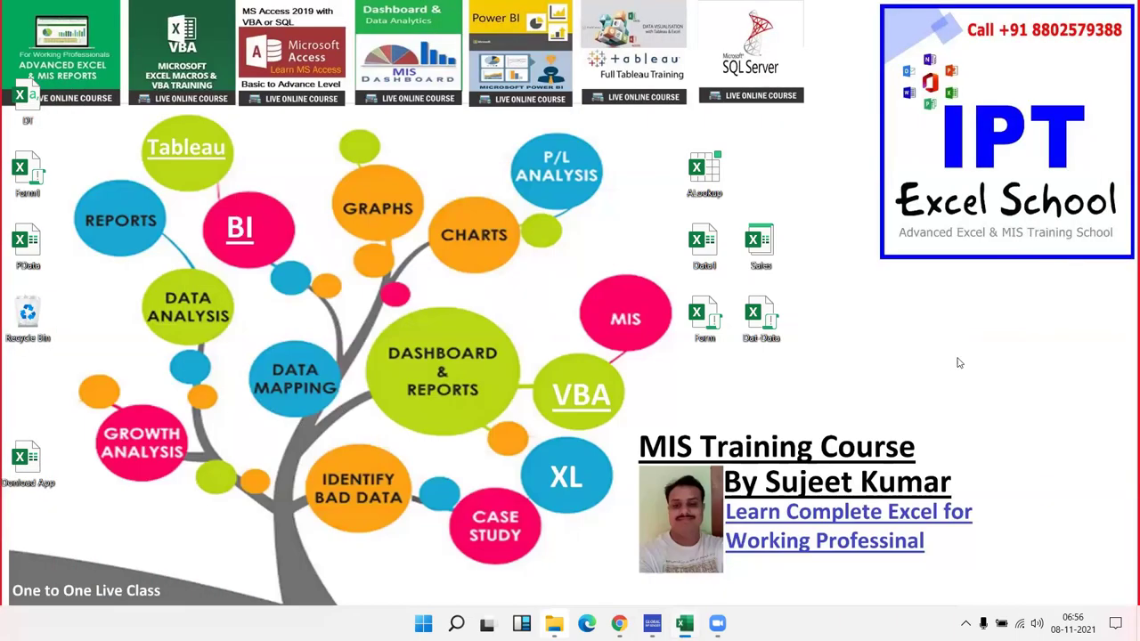
right_click(763, 327)
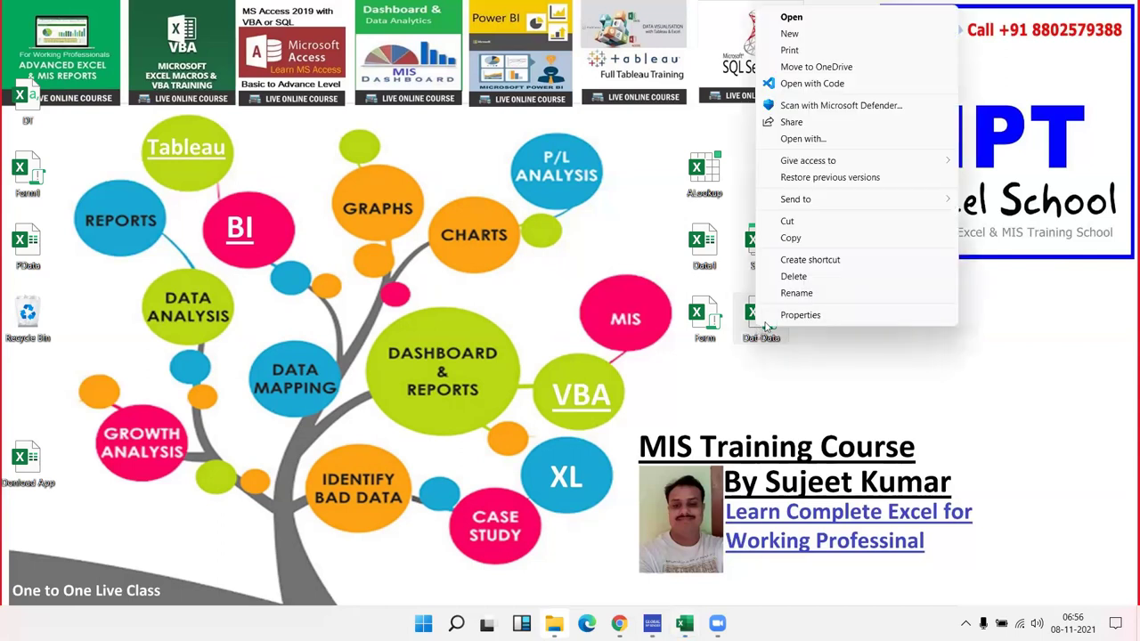
left_click(961, 374)
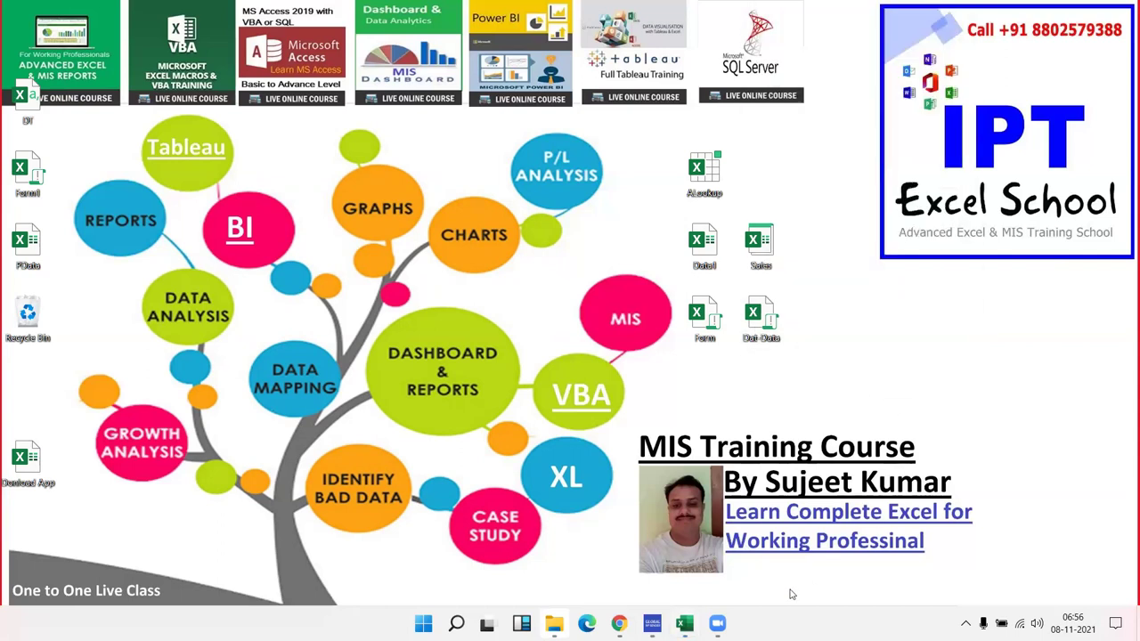
mouse_move(684, 624)
left_click(687, 596)
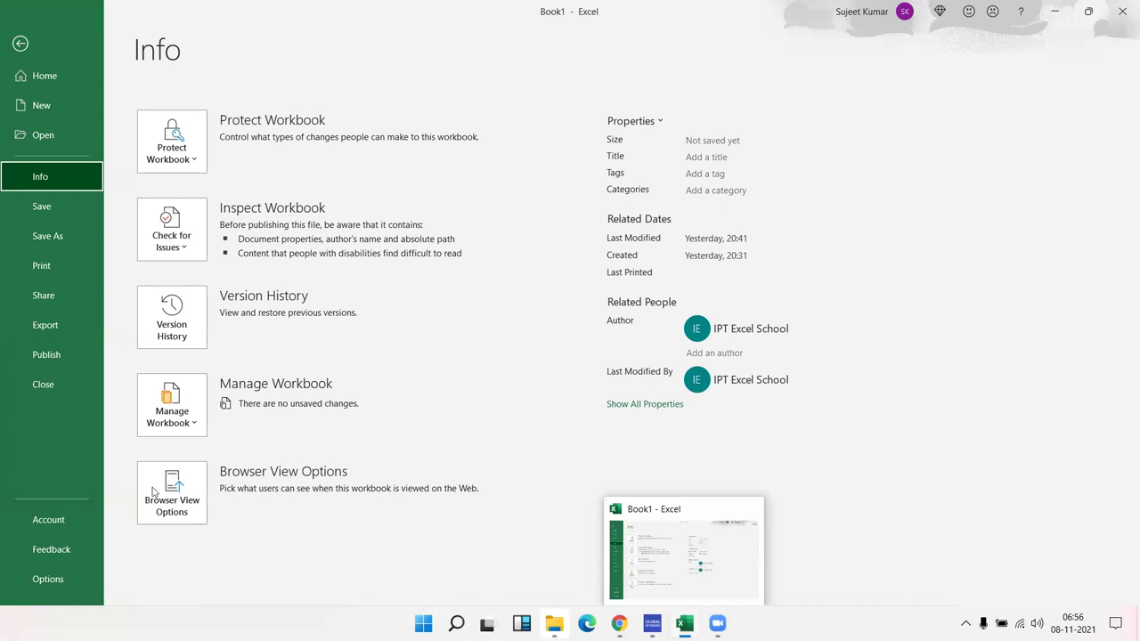
left_click(38, 240)
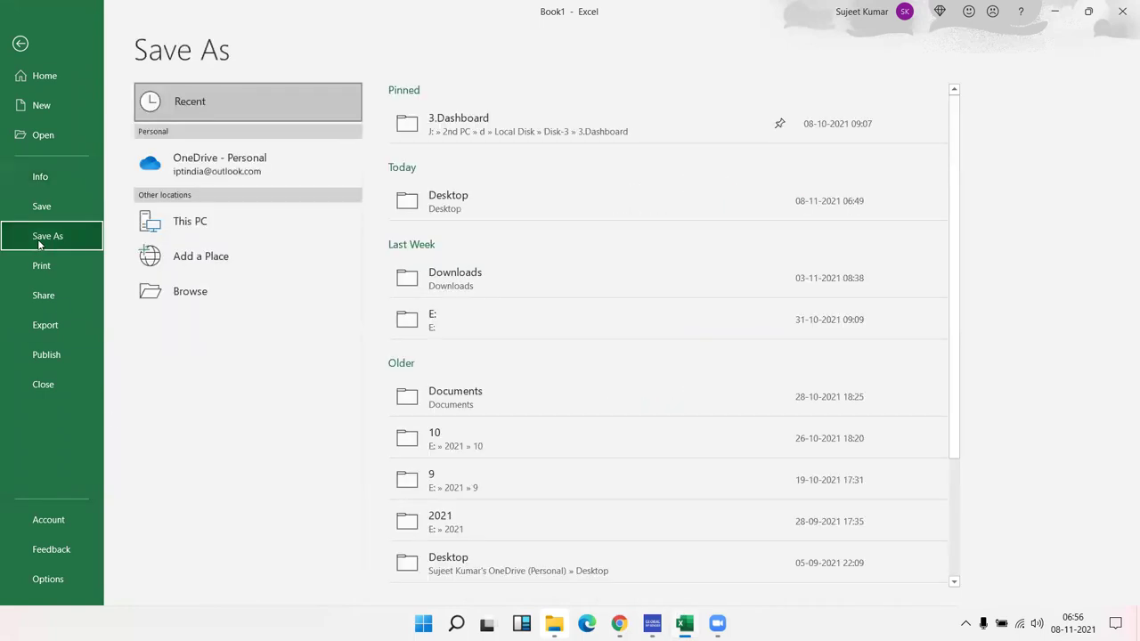
left_click(198, 306)
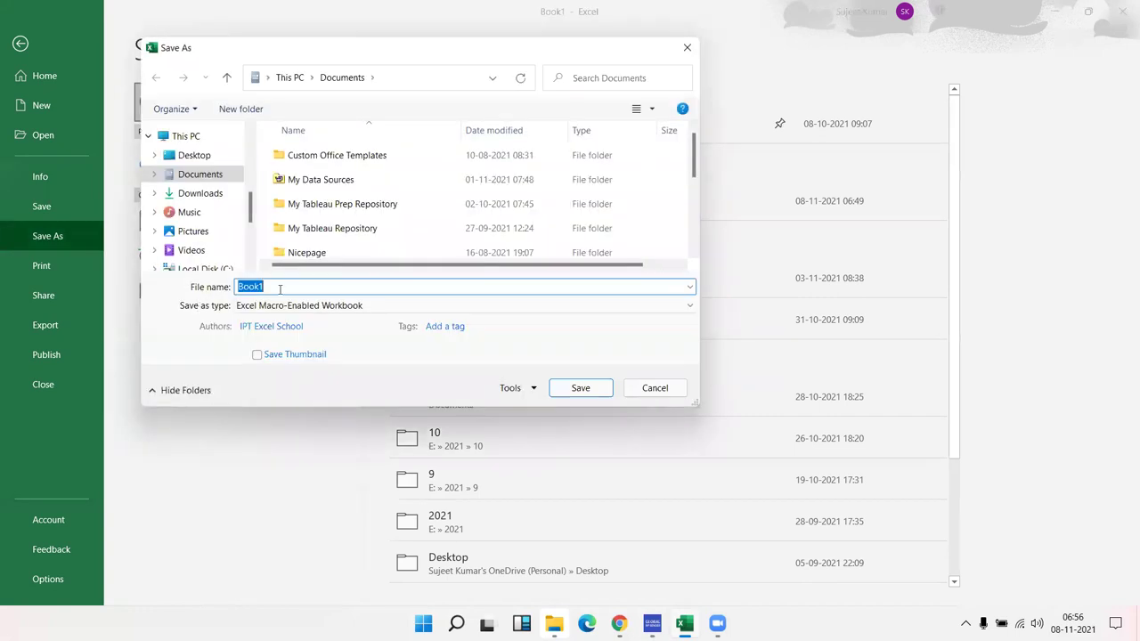
left_click(655, 392)
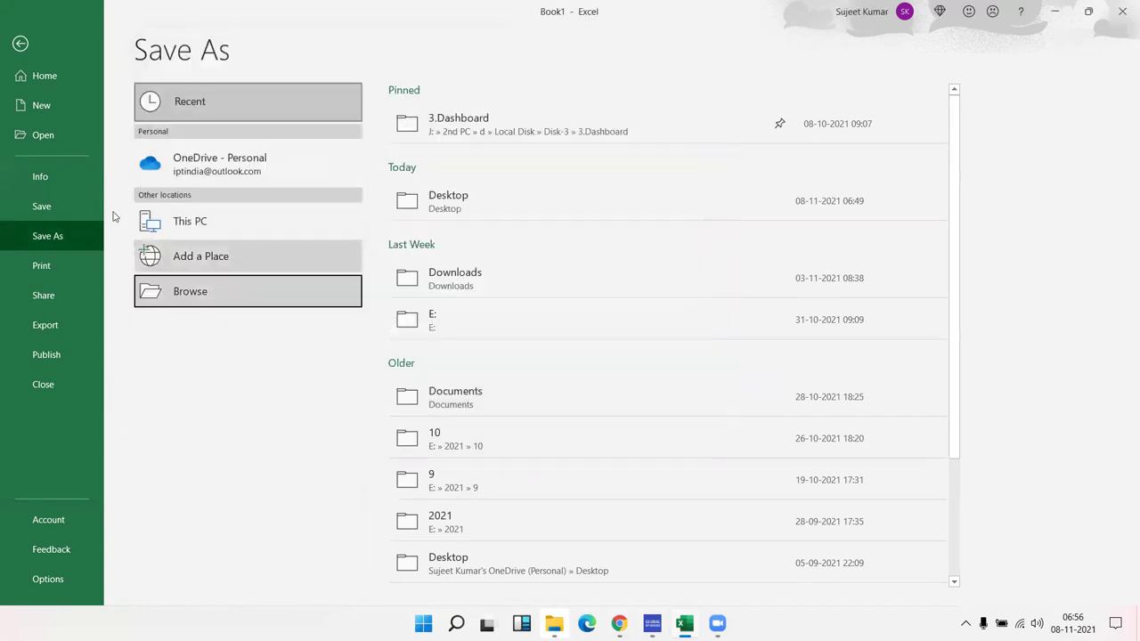
left_click(39, 181)
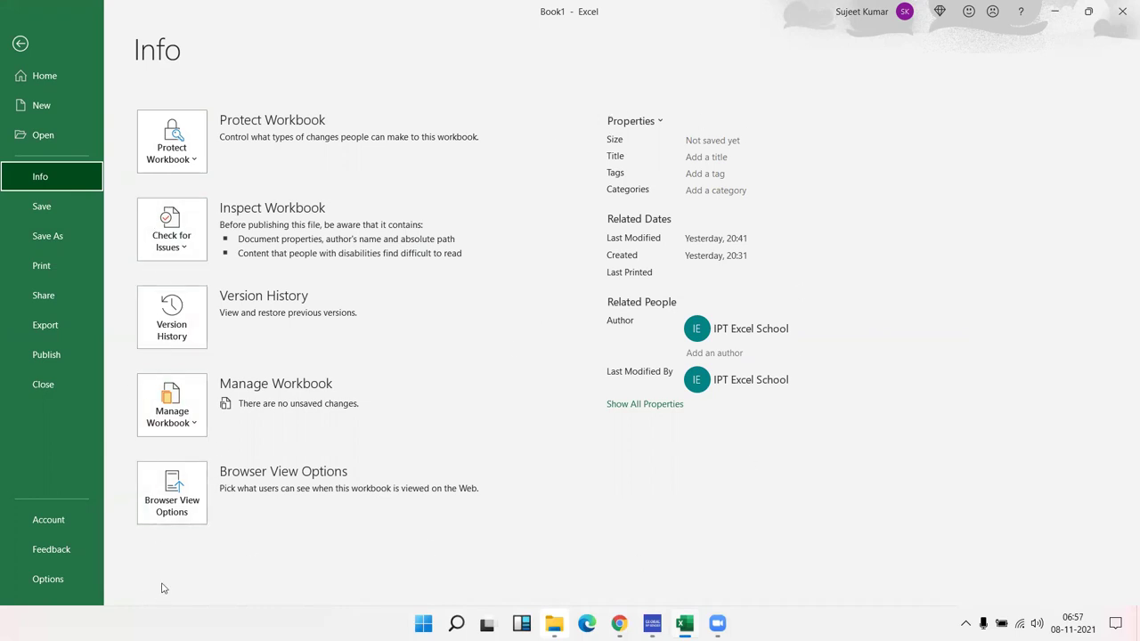
In the Save As dialog, compare file formats and pick Excel Macro-Enabled Workbook
left_click(48, 213)
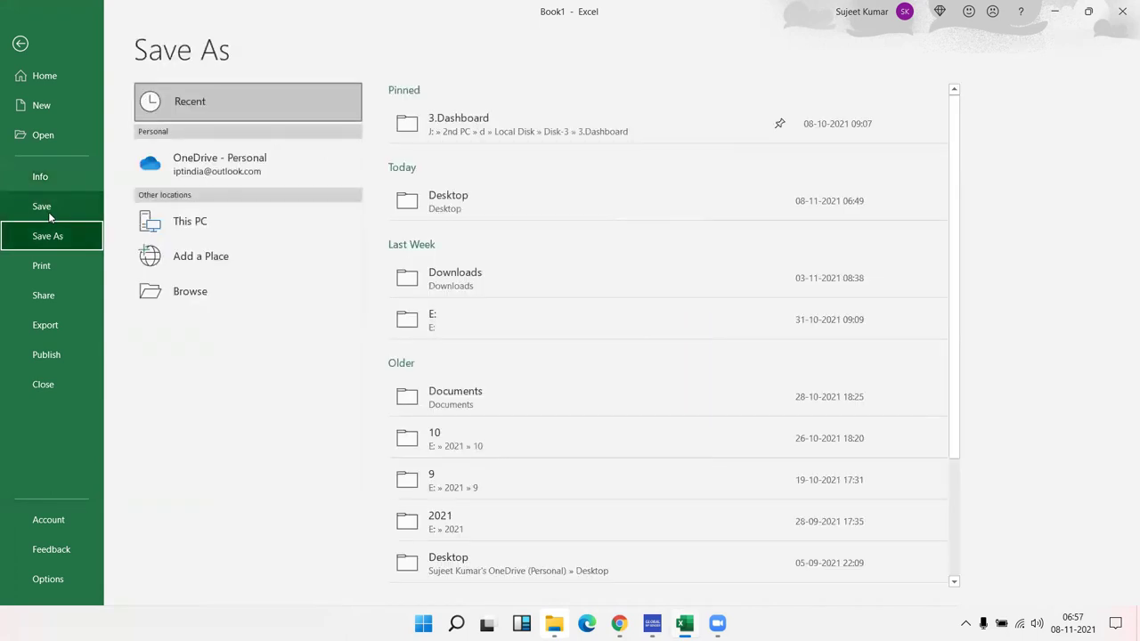
left_click(193, 302)
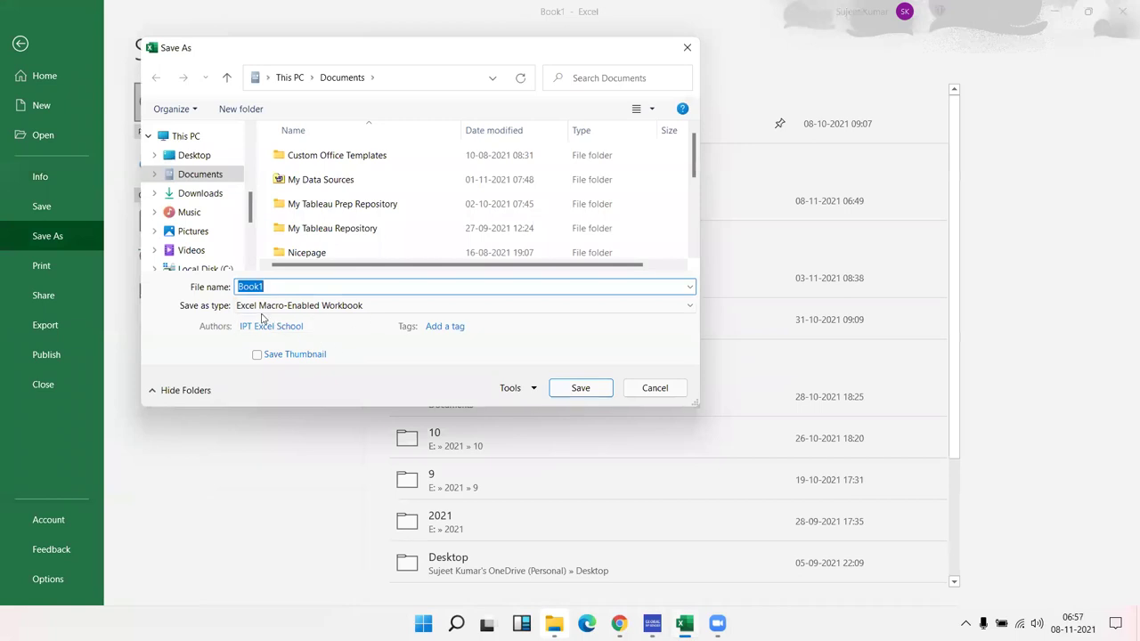
left_click(254, 305)
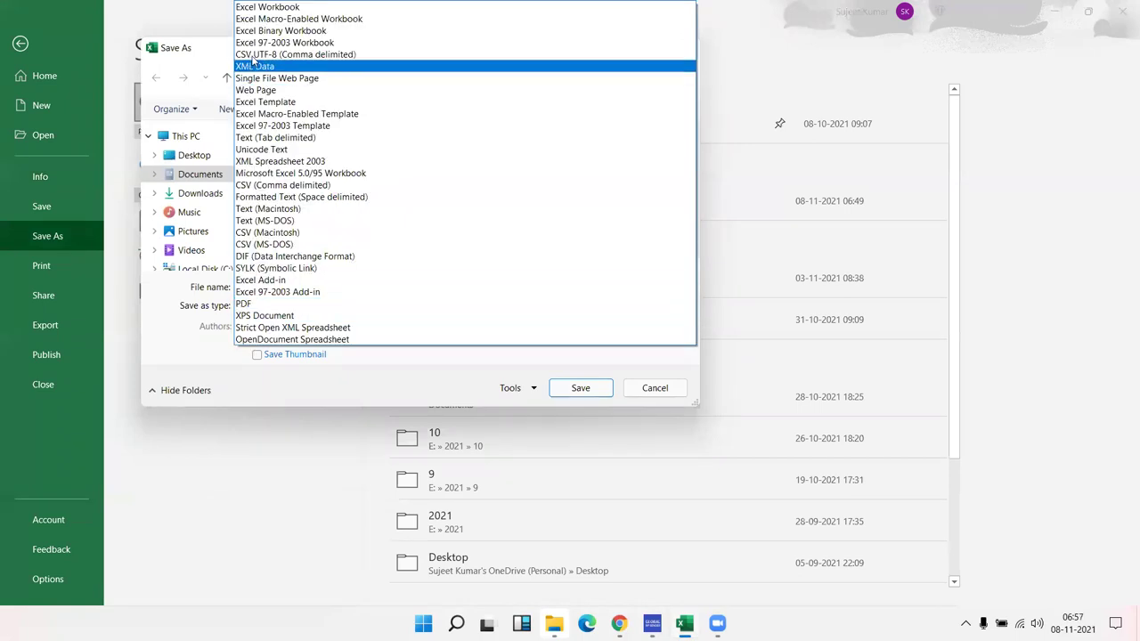
left_click(267, 7)
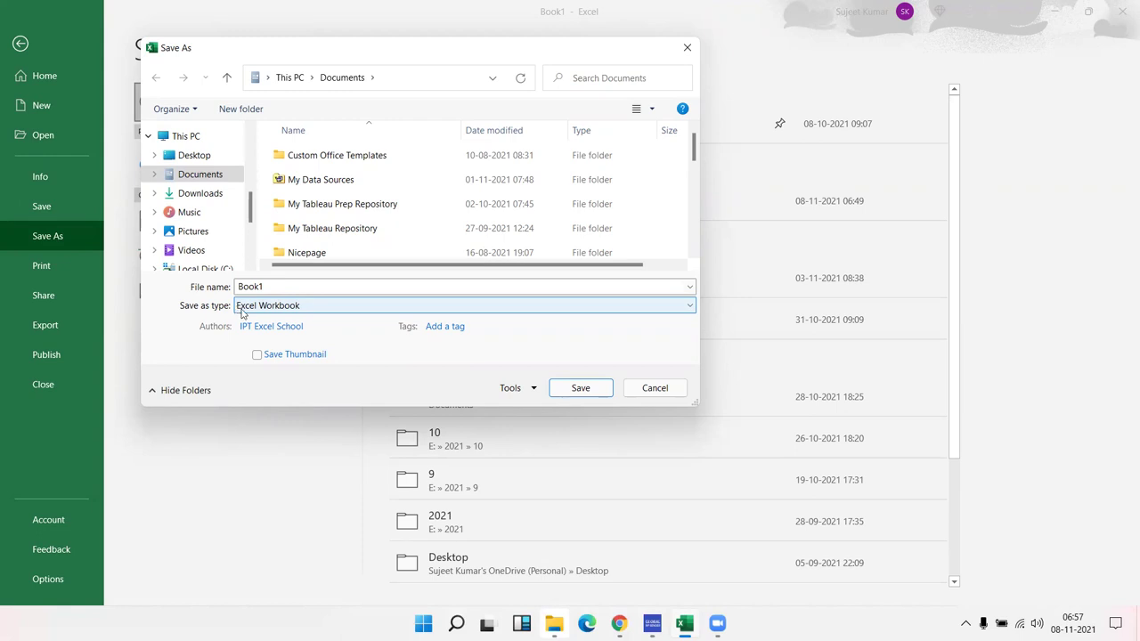
left_click(241, 311)
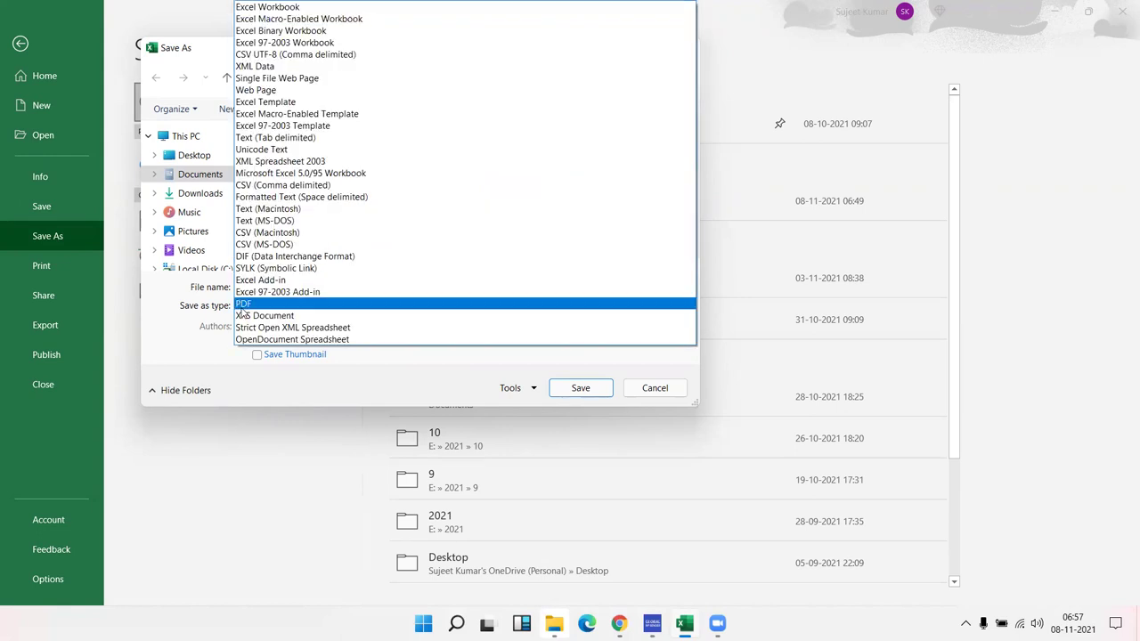
left_click(226, 376)
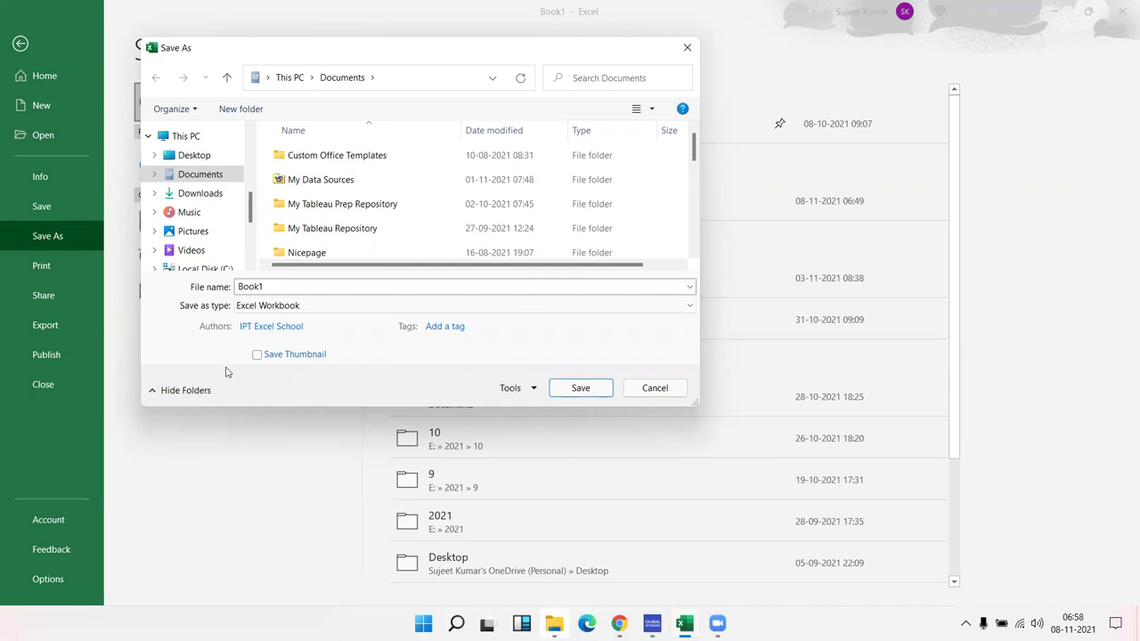
left_click(248, 305)
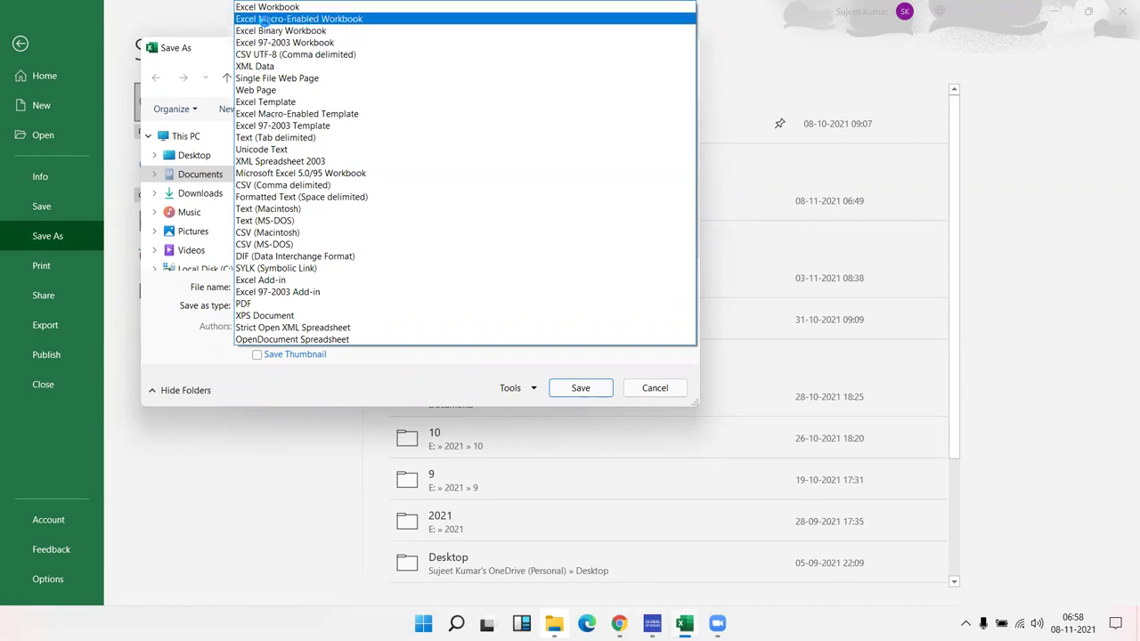
left_click(266, 19)
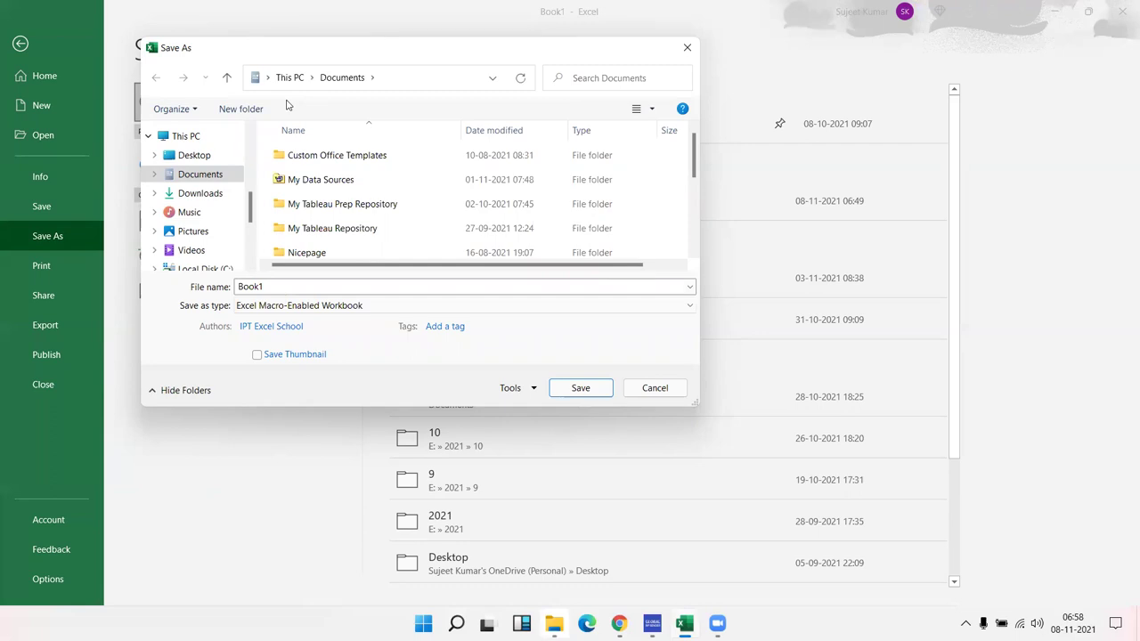
Close the Save As dialog, then tour the Print, Share, Publish and Account pages
left_click(687, 47)
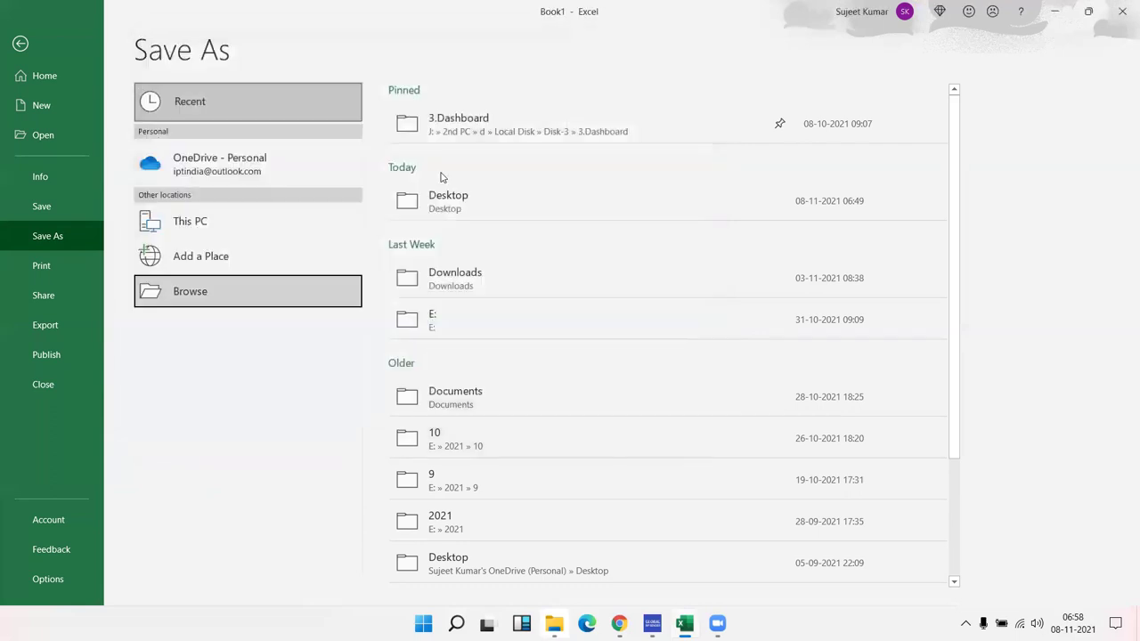
left_click(73, 273)
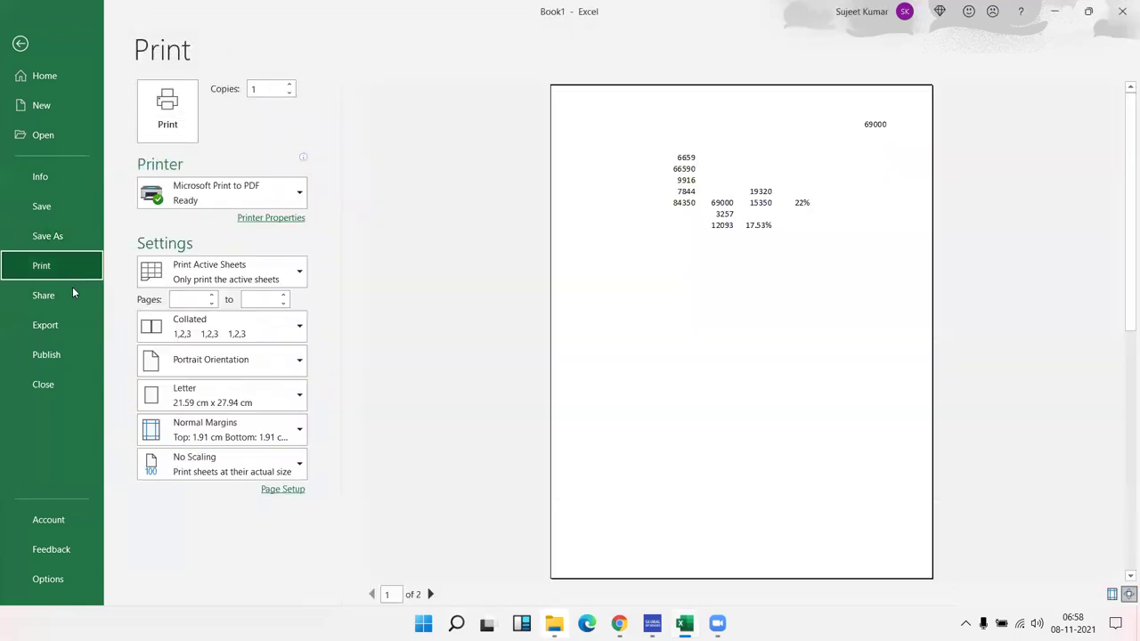
left_click(72, 295)
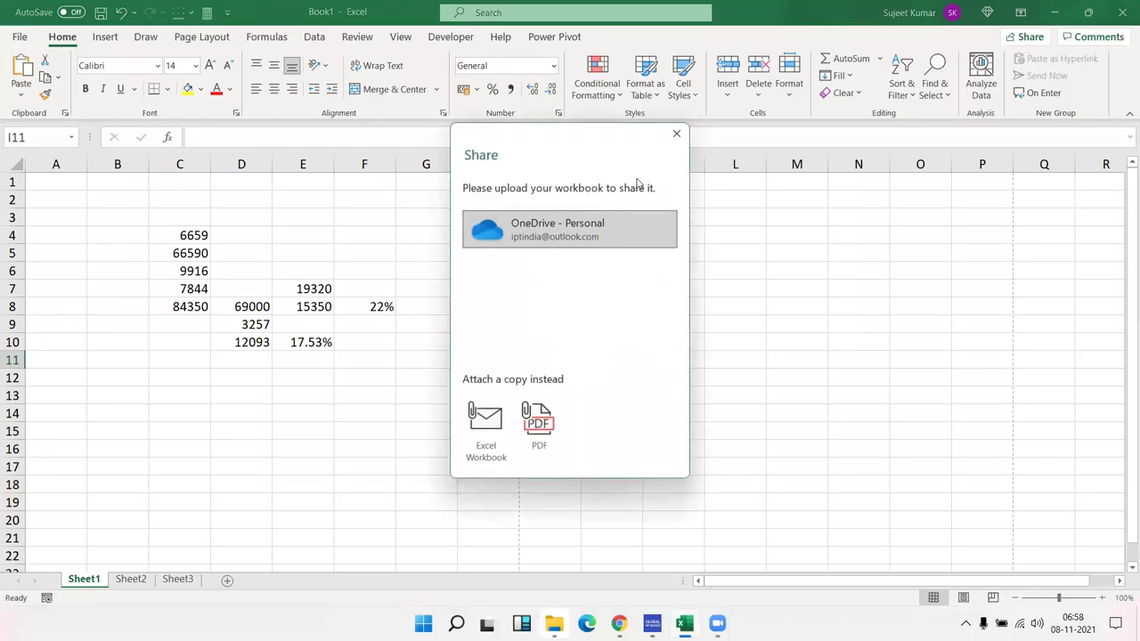
left_click(677, 134)
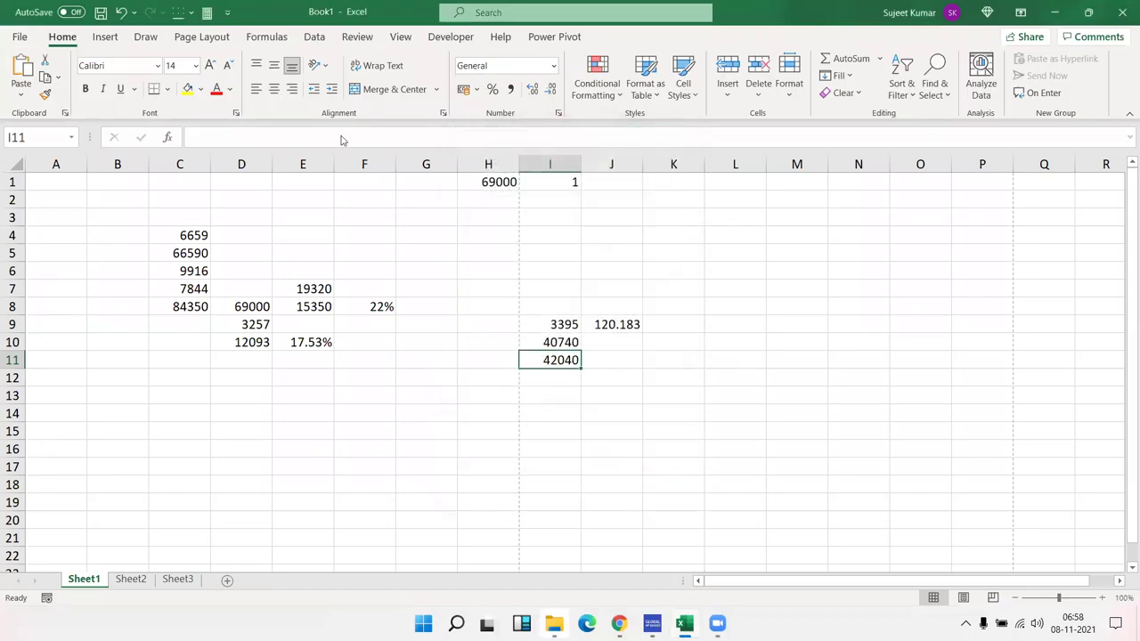
left_click(22, 37)
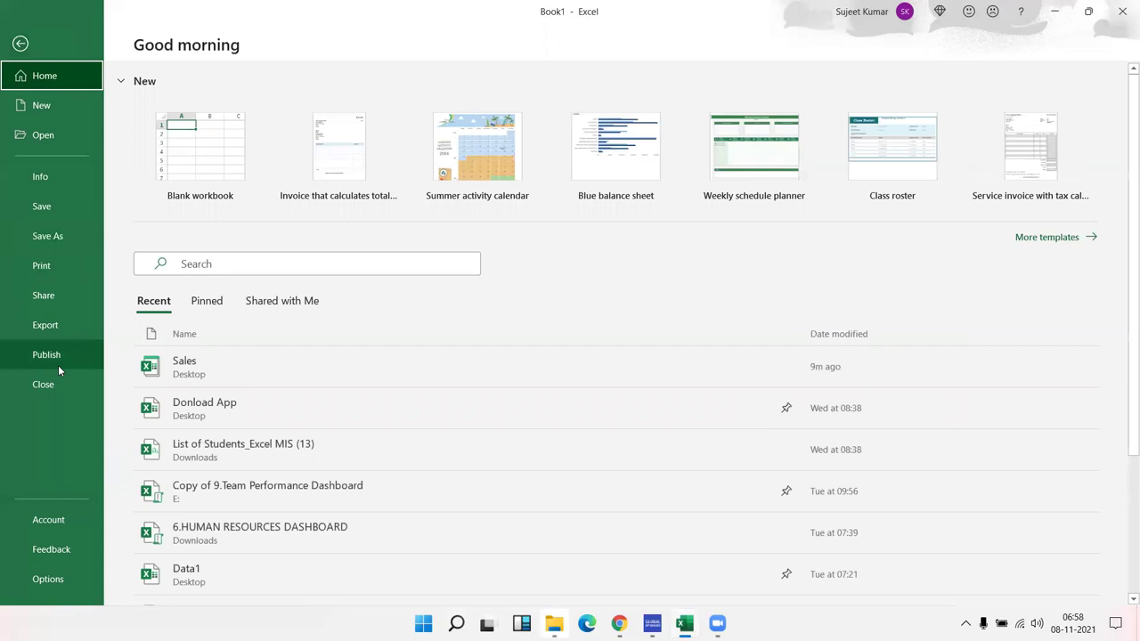
left_click(58, 369)
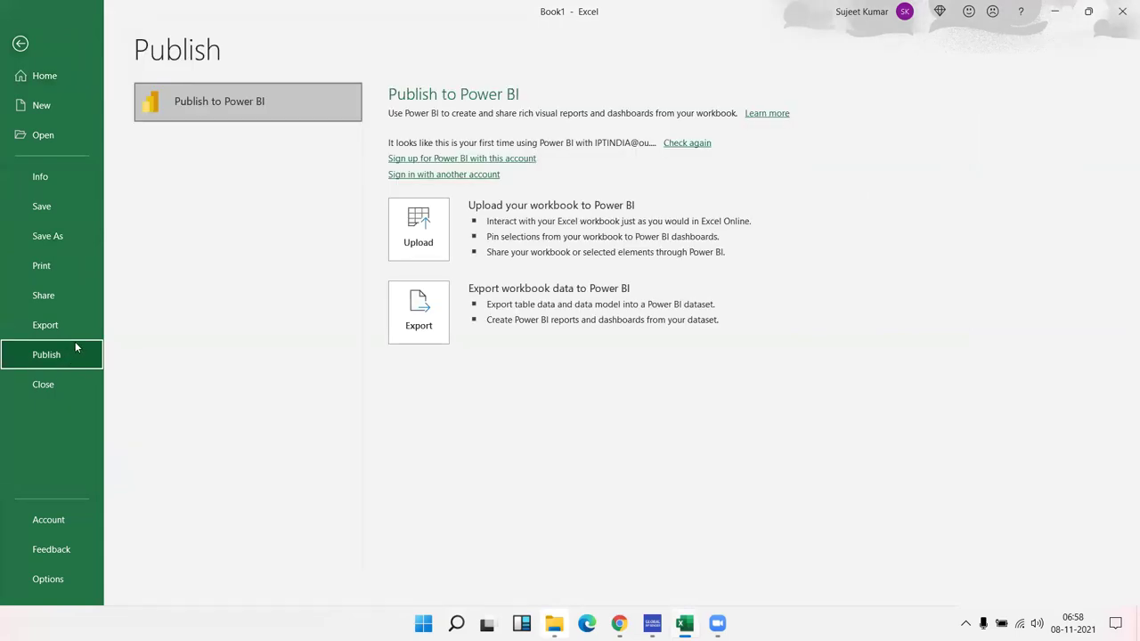
left_click(65, 519)
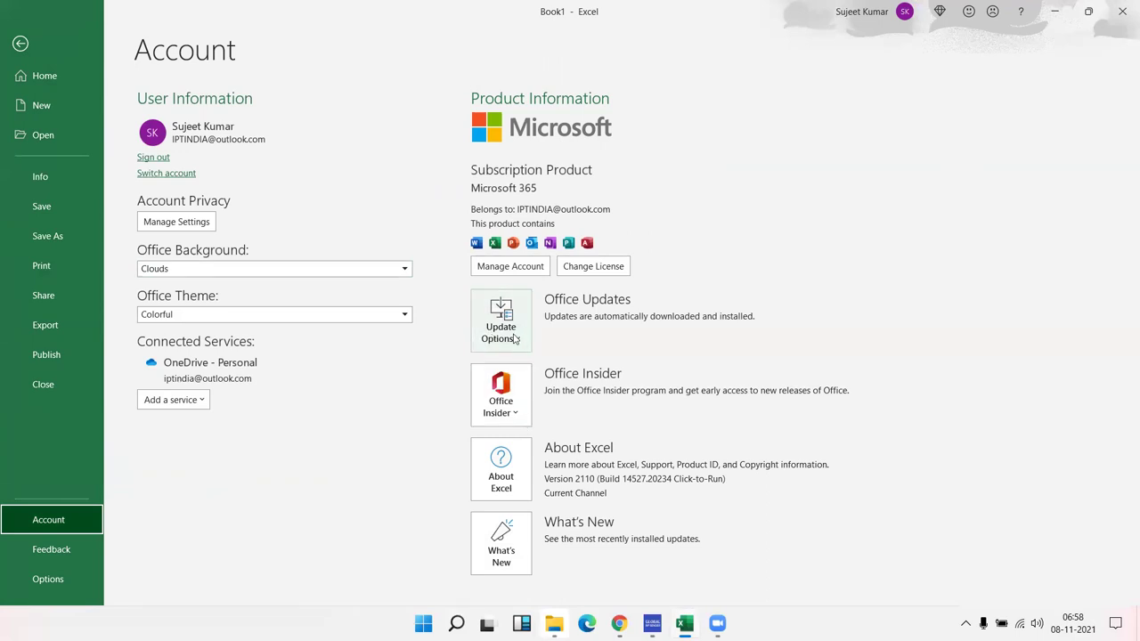
Visit the Feedback page, then open and close Excel Options to return to Sheet1
left_click(72, 550)
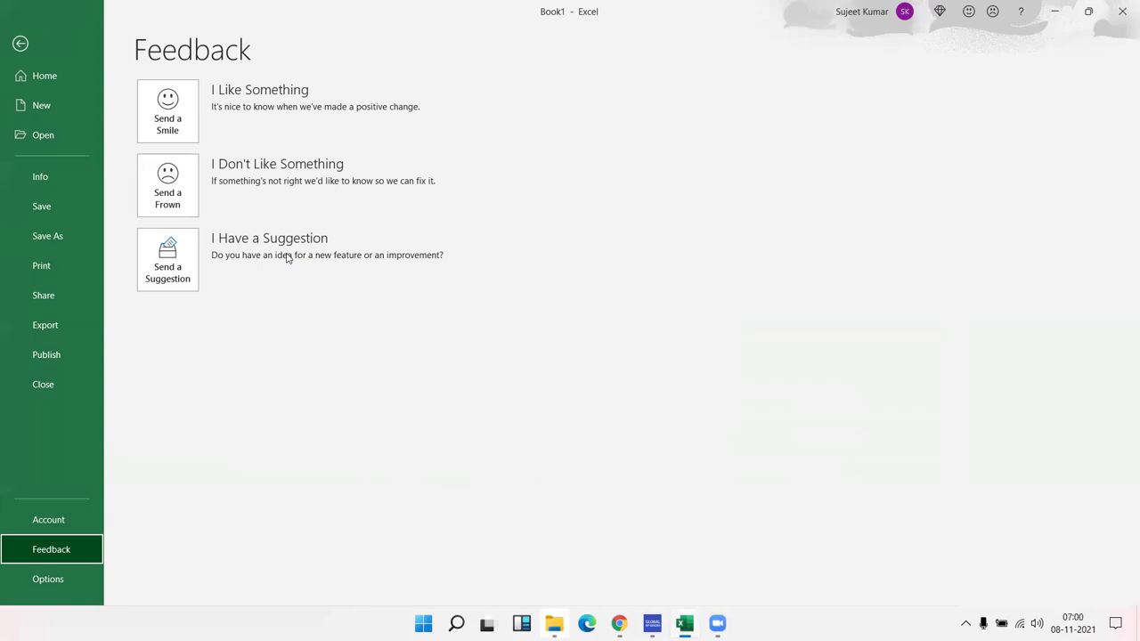
left_click(48, 586)
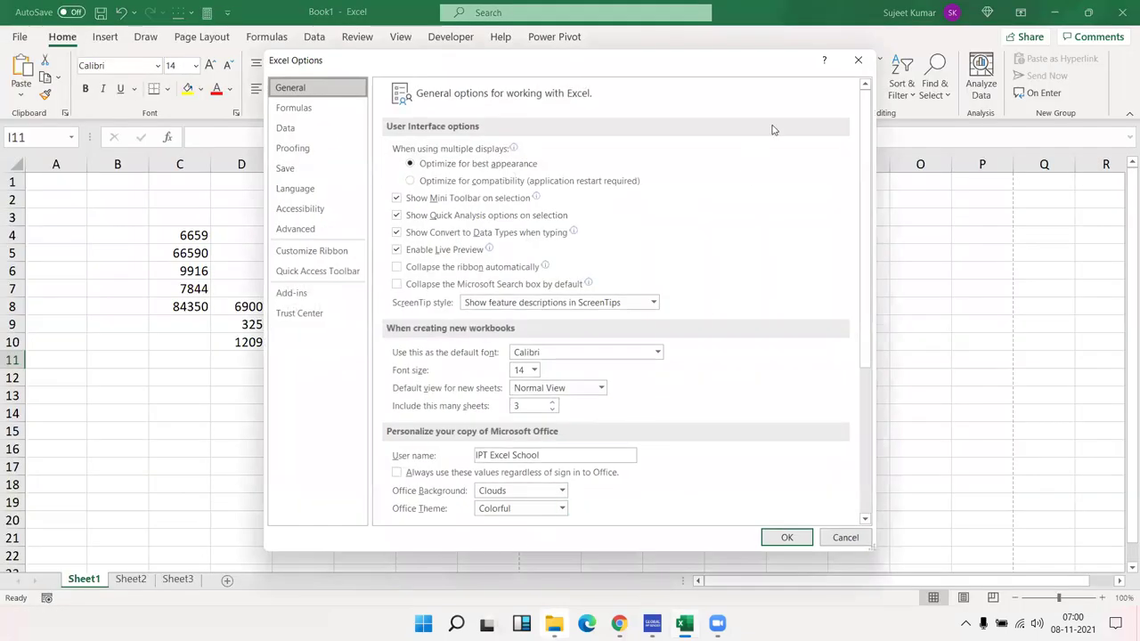
left_click(858, 60)
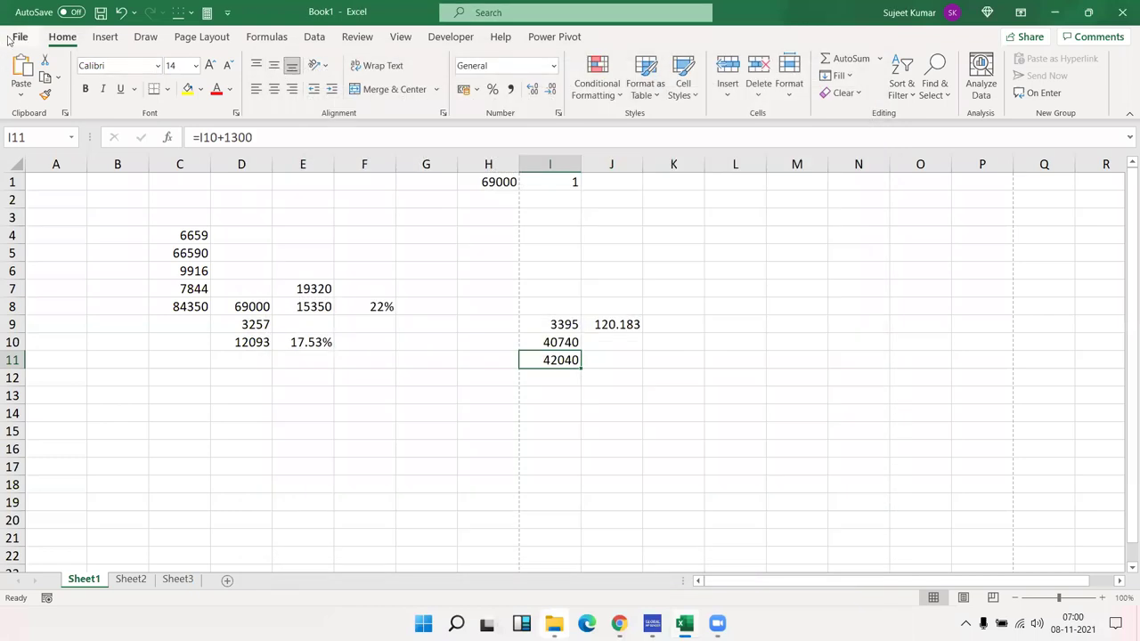
left_click(20, 38)
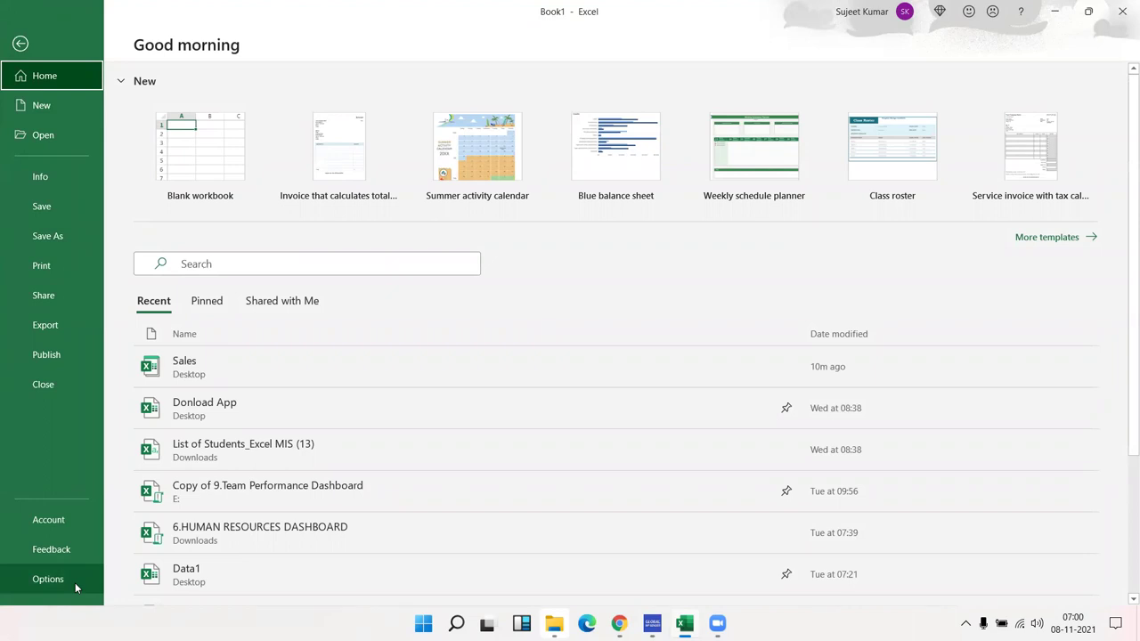
left_click(49, 579)
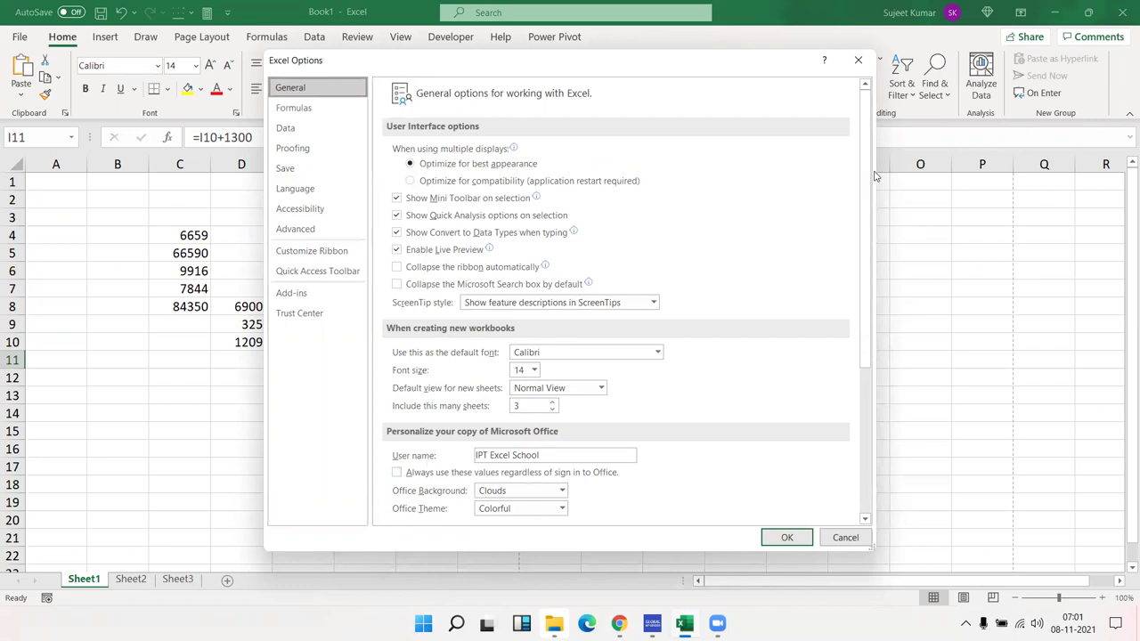
mouse_move(875, 175)
left_mouse_down()
mouse_move(884, 335)
mouse_move(888, 193)
left_mouse_up()
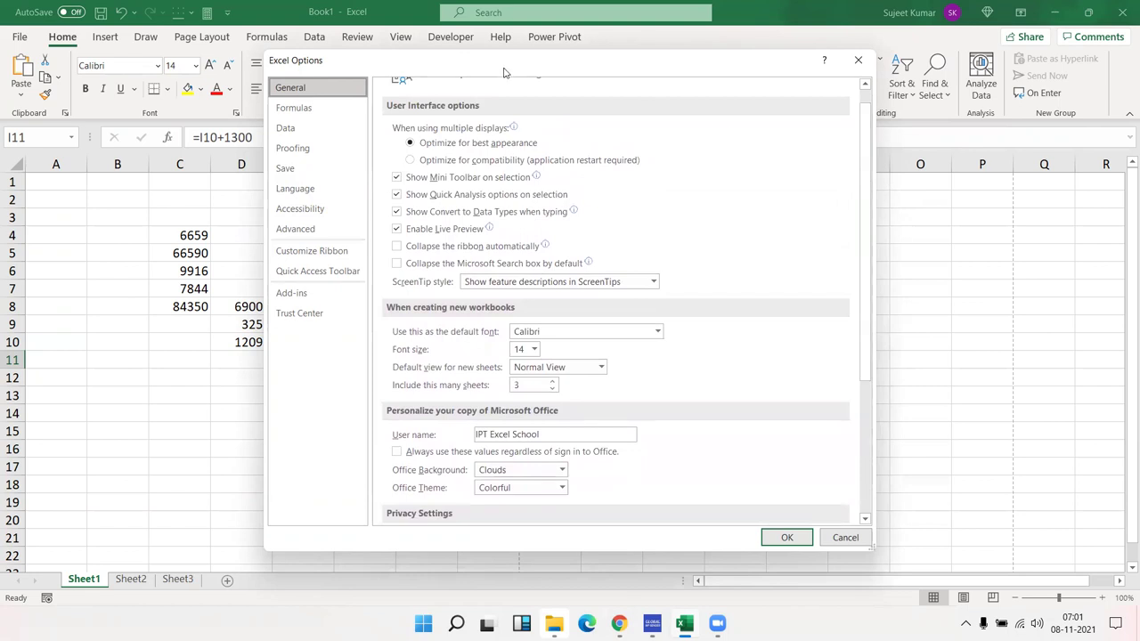
left_click_drag(503, 71, 664, 89)
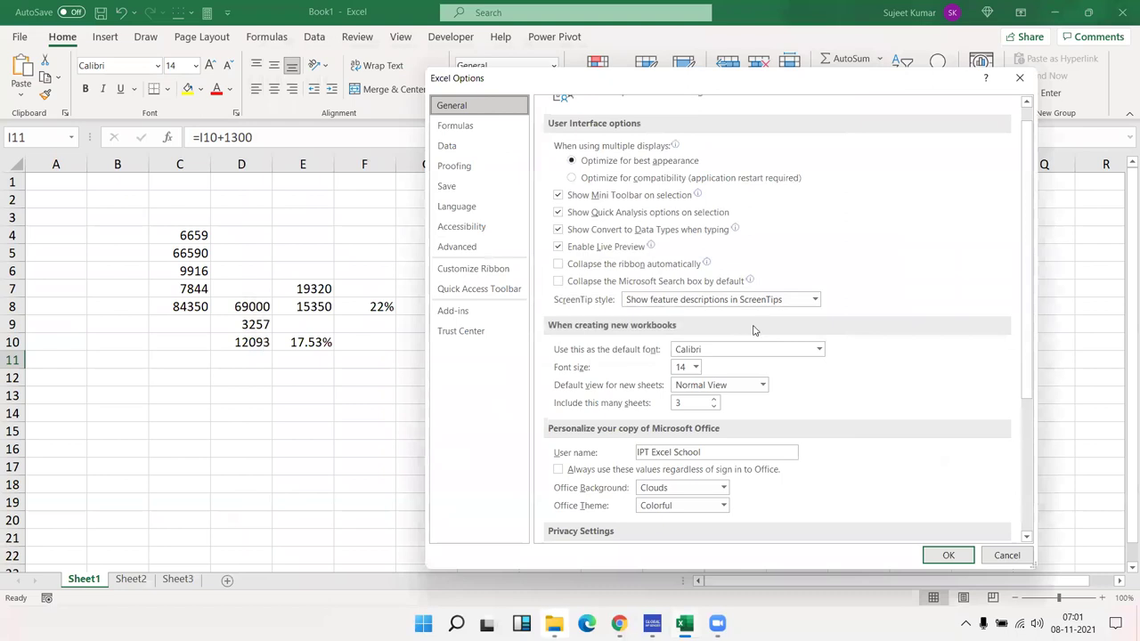
left_click(564, 255)
left_click(564, 254)
key("Return")
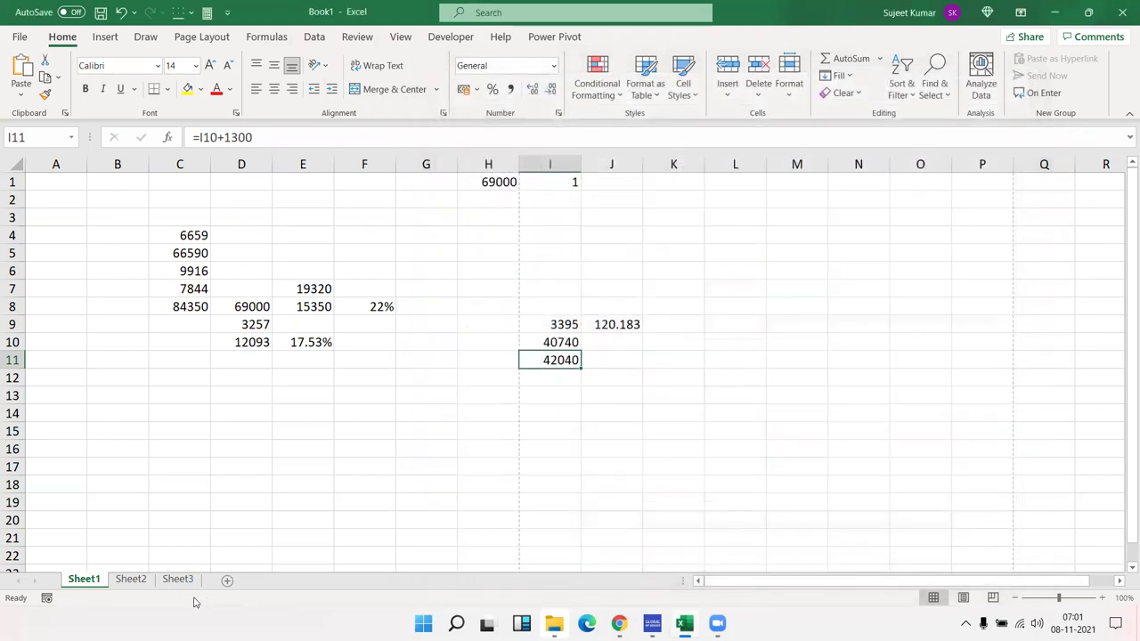
On Sheet3, preview fill colours over G3:M13 without applying any, then open the File Backstage
left_click(188, 586)
mouse_move(436, 221)
left_mouse_down()
mouse_move(800, 407)
mouse_move(800, 395)
left_mouse_up()
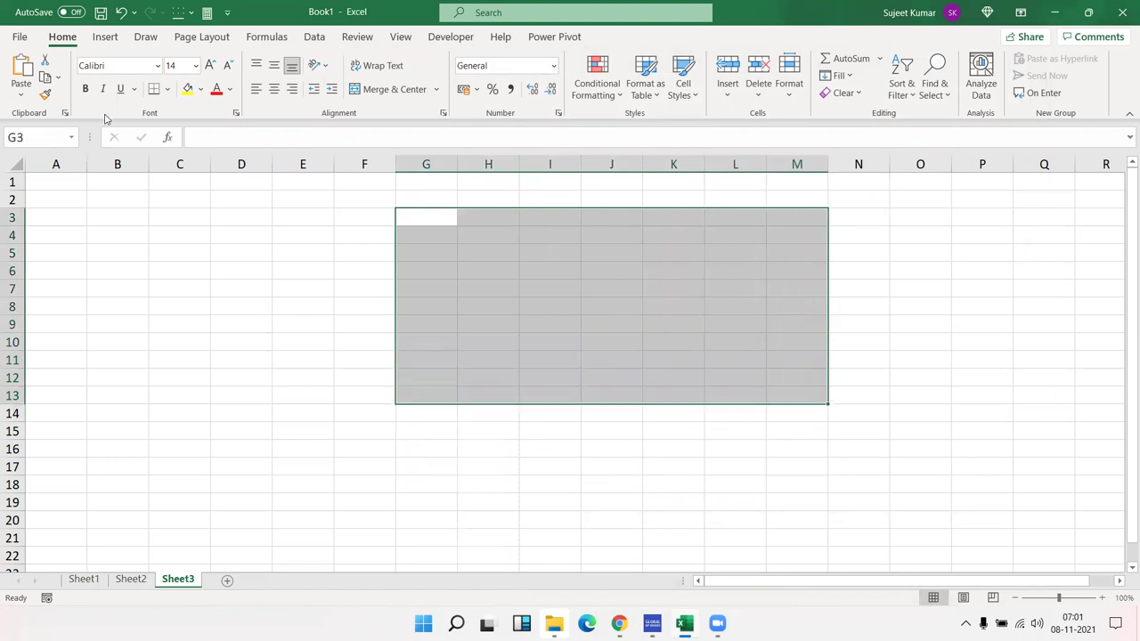
left_click(201, 89)
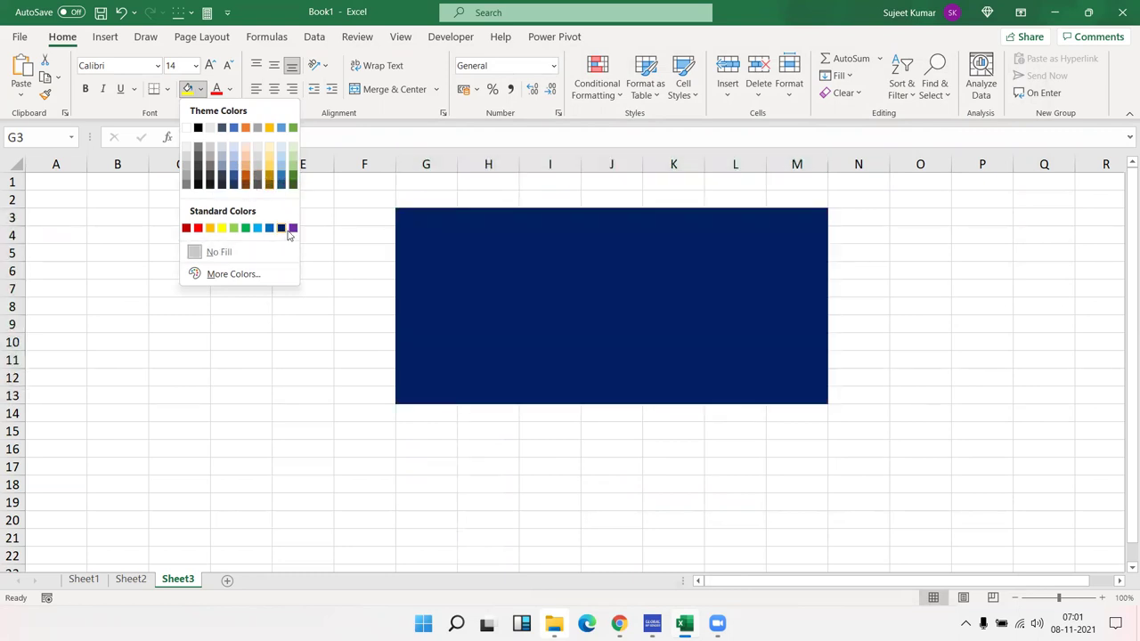
key("Escape")
left_click(168, 305)
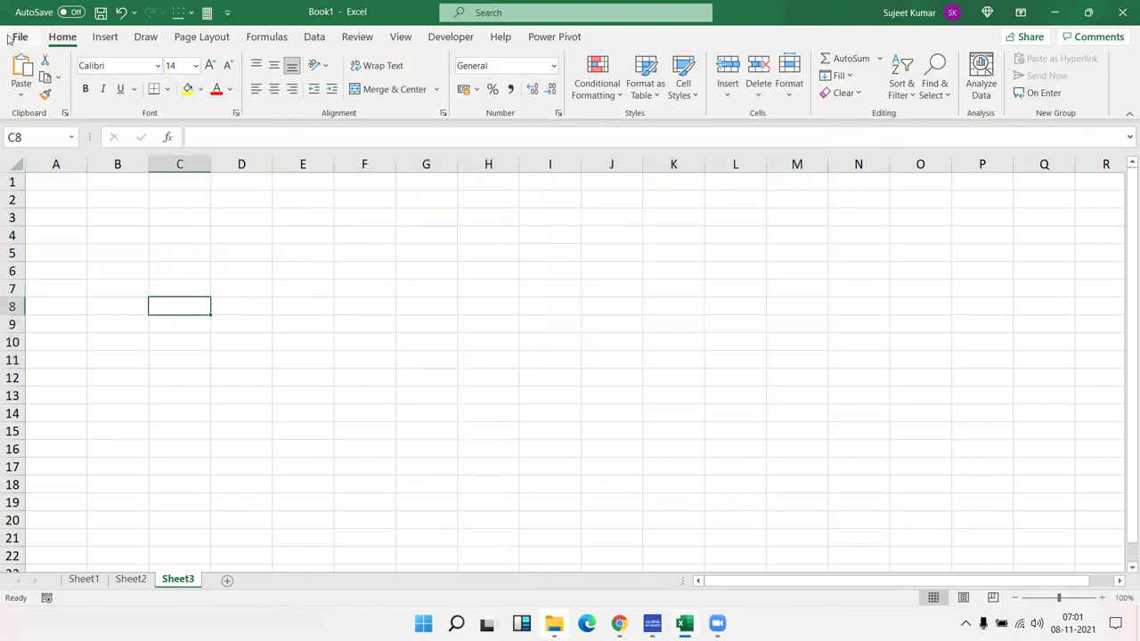
left_click(15, 39)
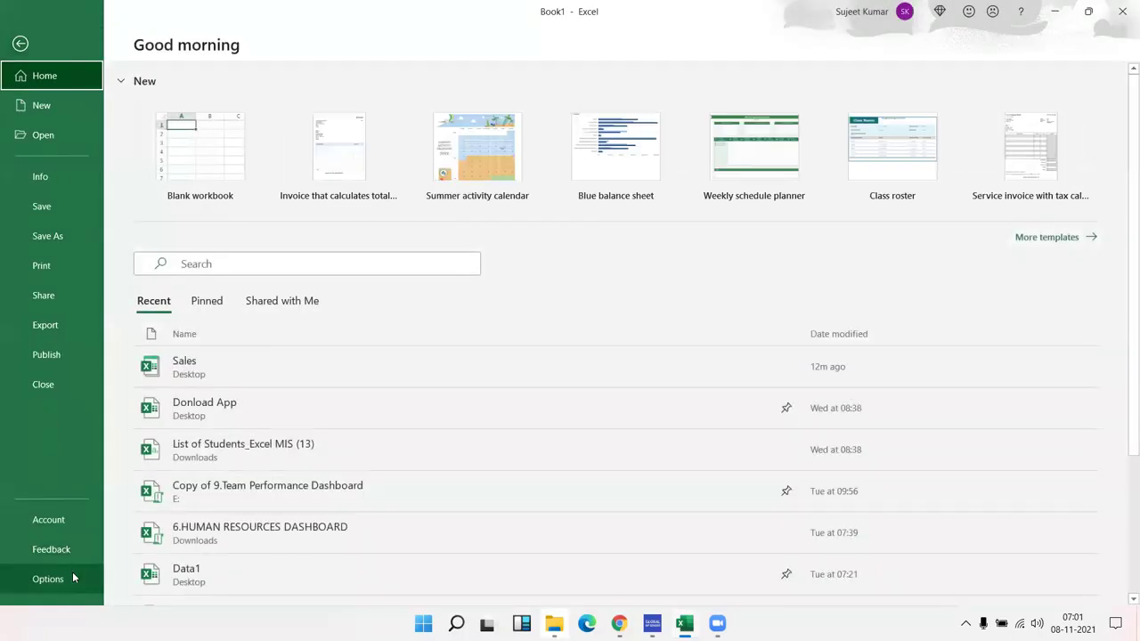
In Excel Options, toggle Enable Live Preview off and back on so it stays checked, then close
left_click(48, 579)
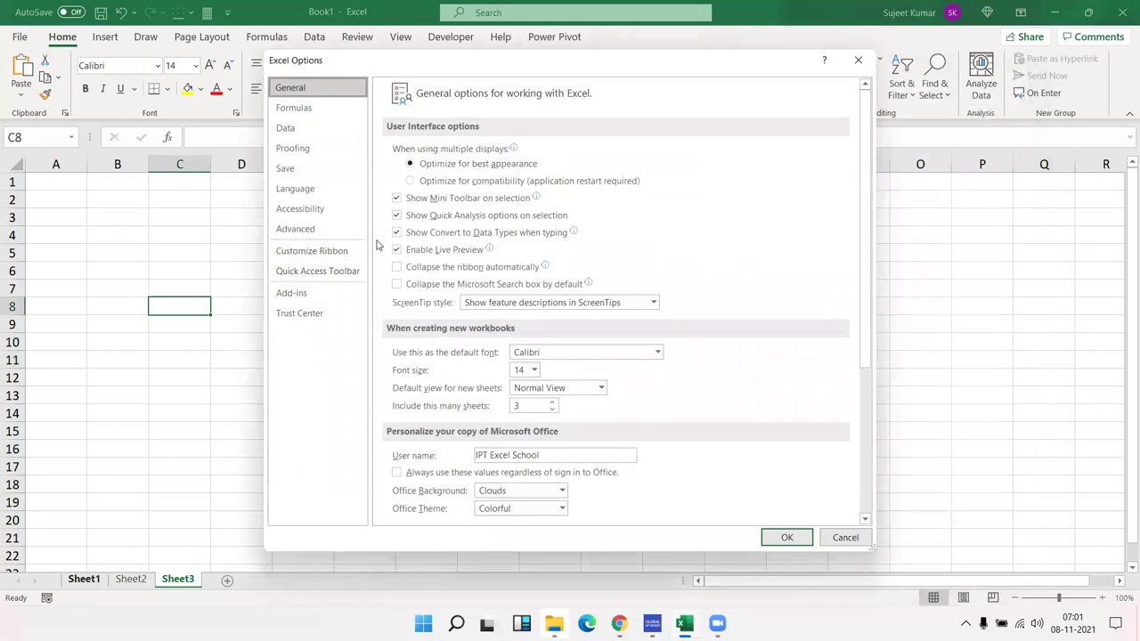
left_click(398, 250)
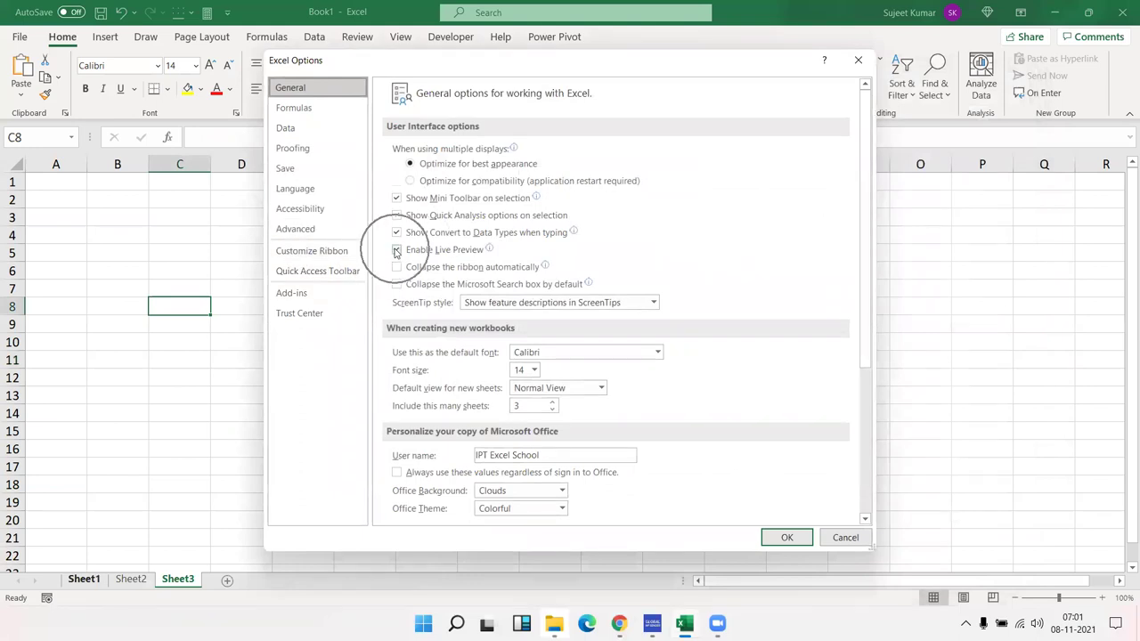
left_click(397, 251)
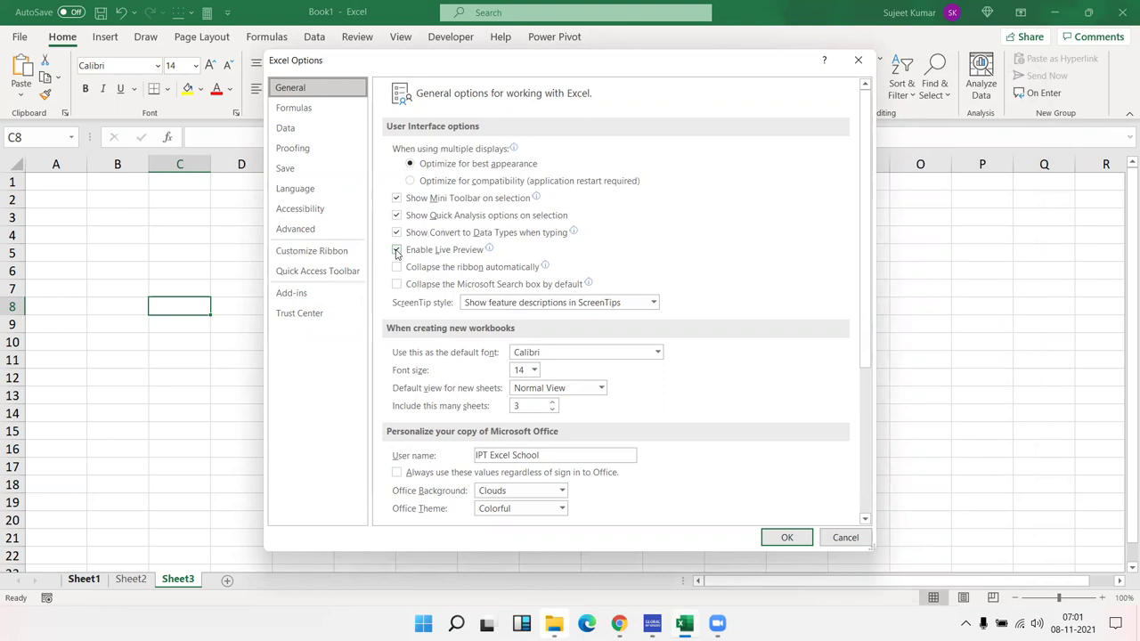
key("Escape")
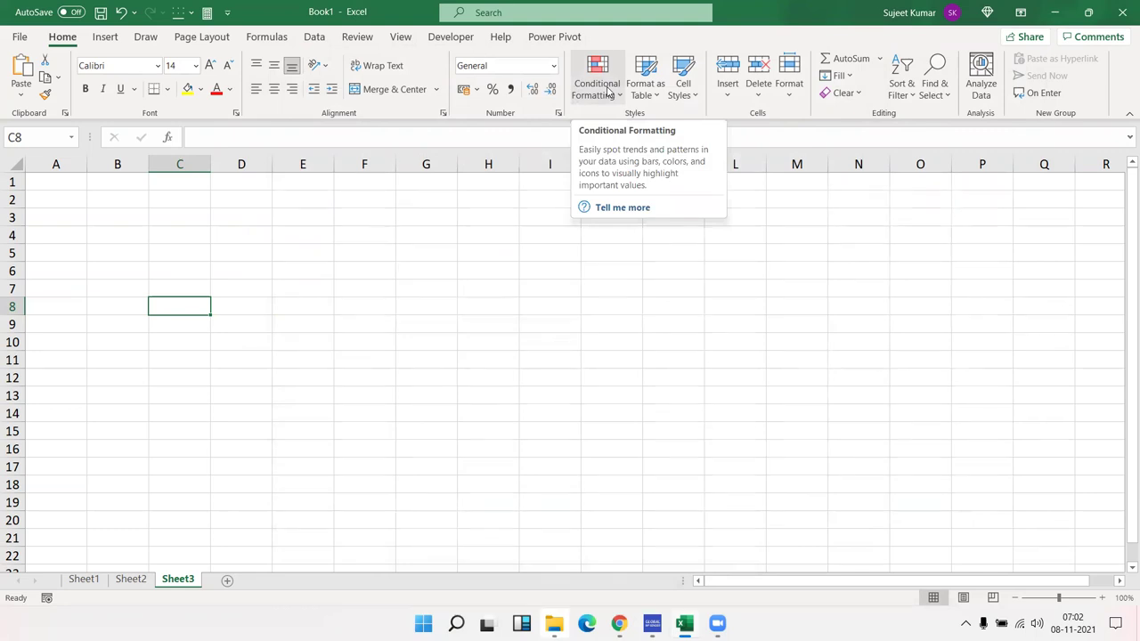
Open Excel Options on General, checking the ScreenTip style list unchanged and repositioning the dialog
left_click(18, 37)
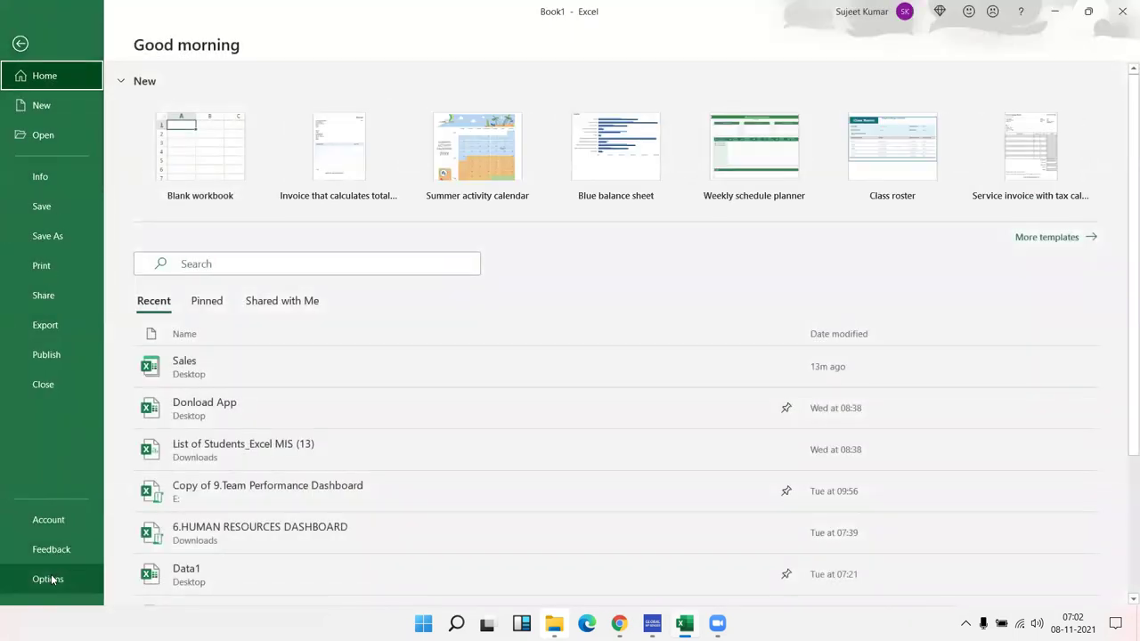
left_click(40, 577)
left_click(653, 302)
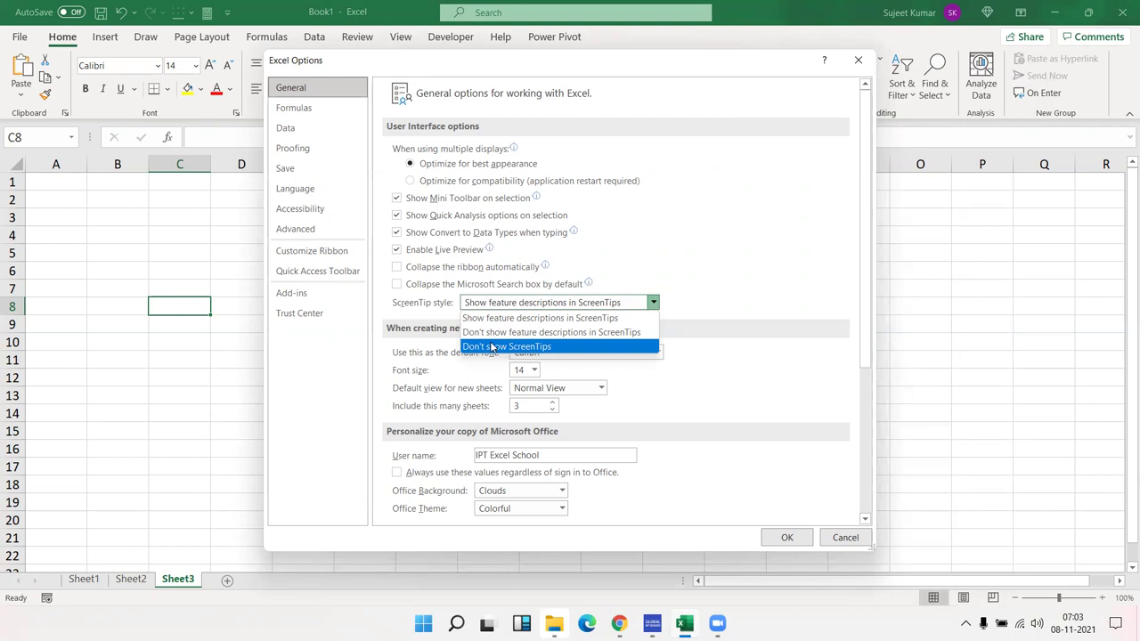
left_click(726, 354)
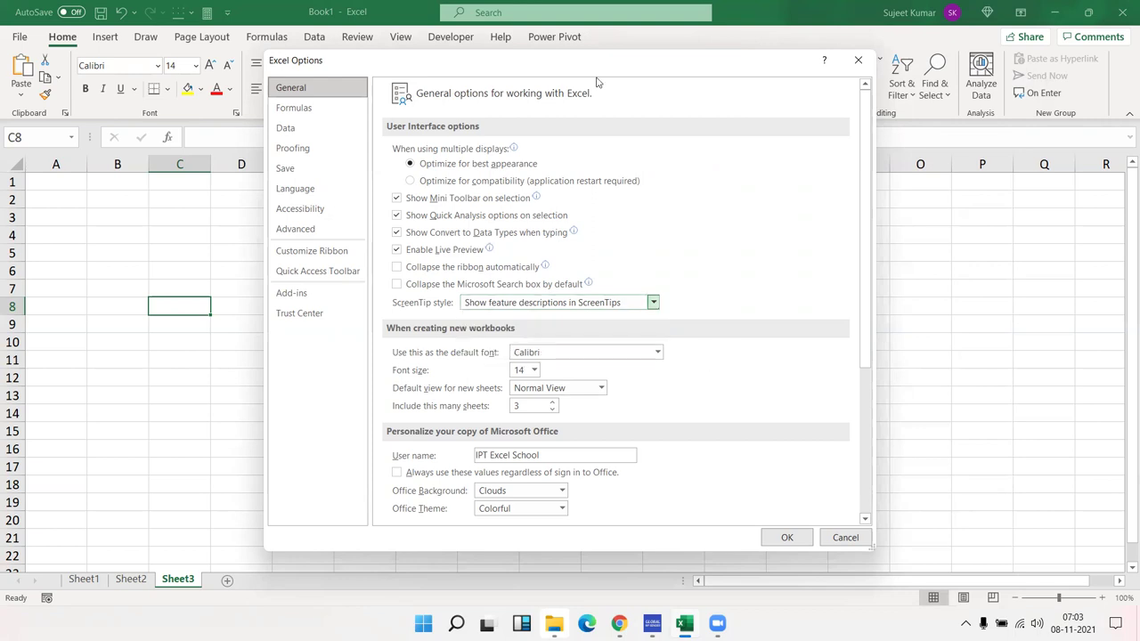
left_click_drag(603, 73, 811, 82)
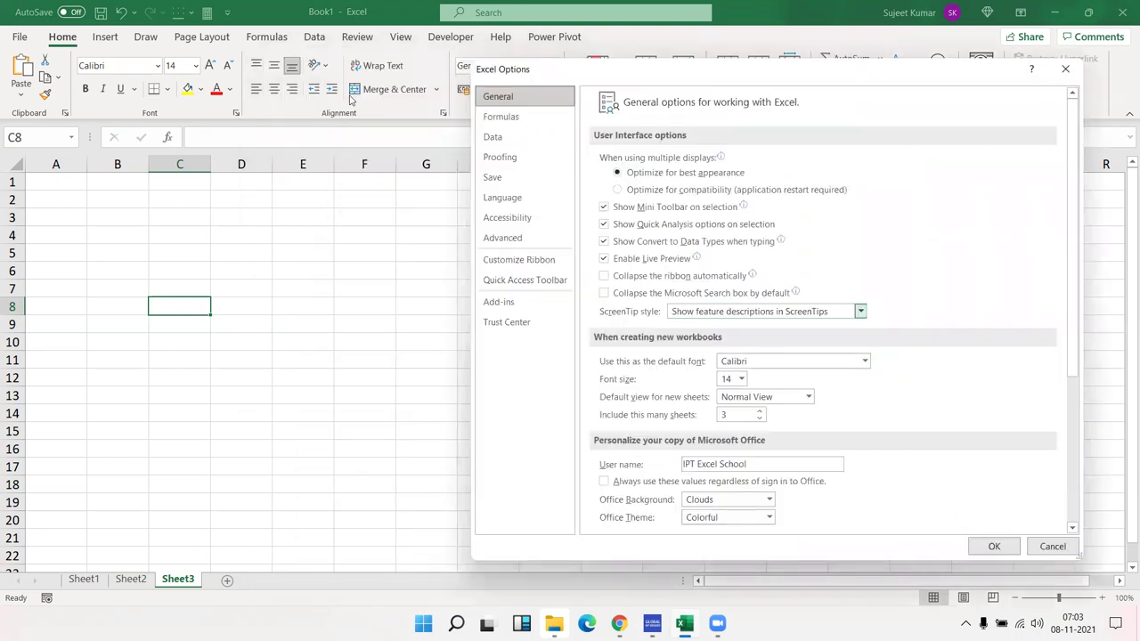
left_click(723, 314)
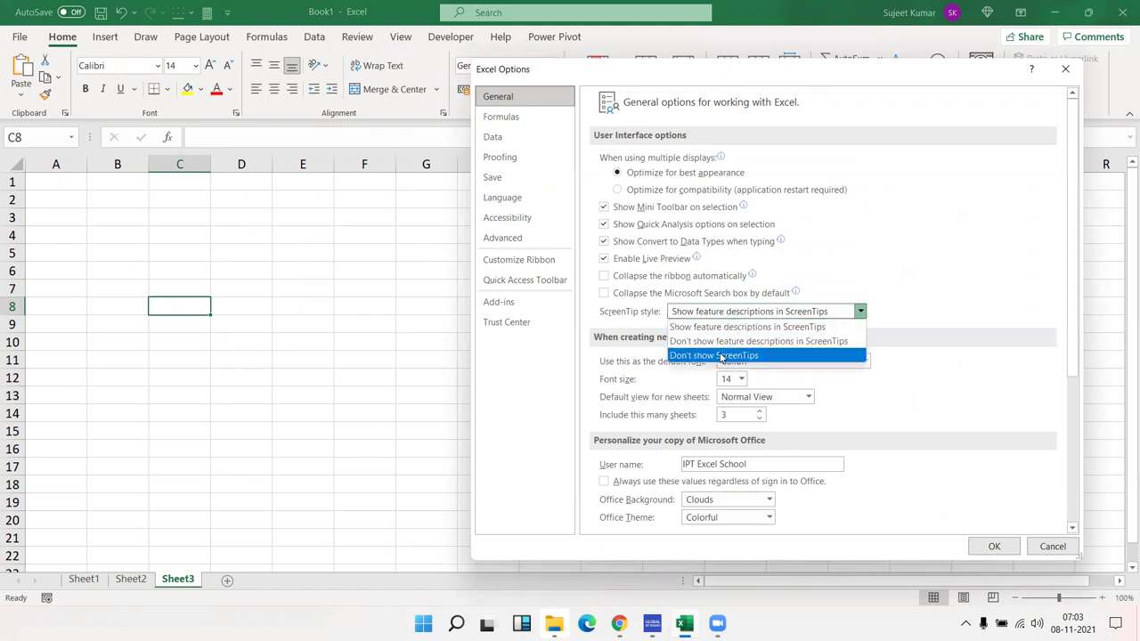
left_click(884, 397)
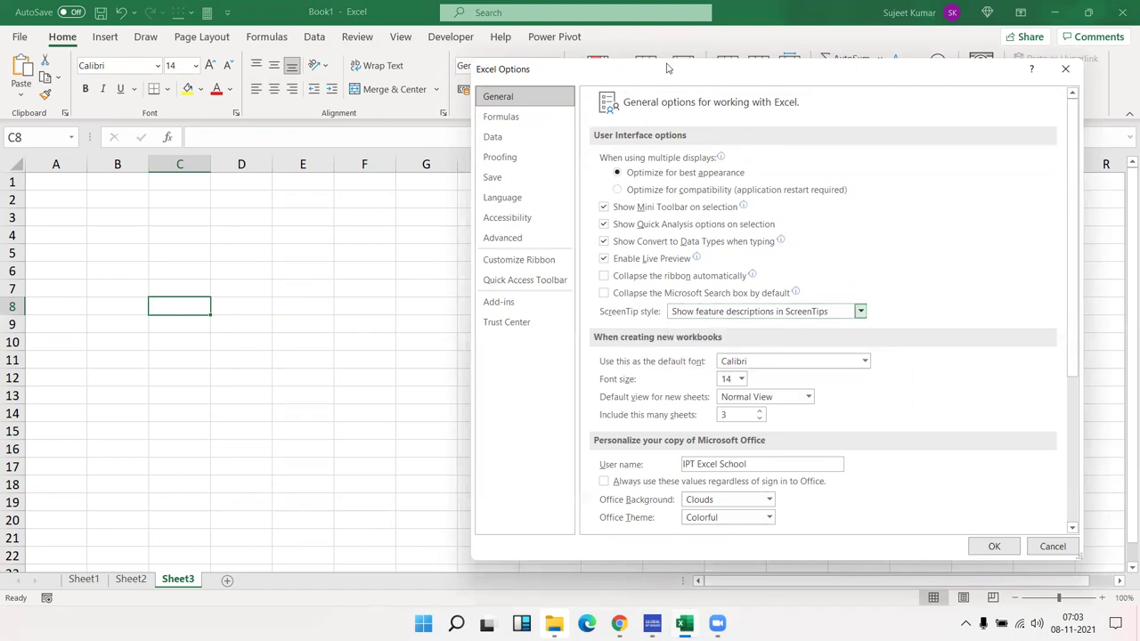
left_click_drag(663, 71, 651, 66)
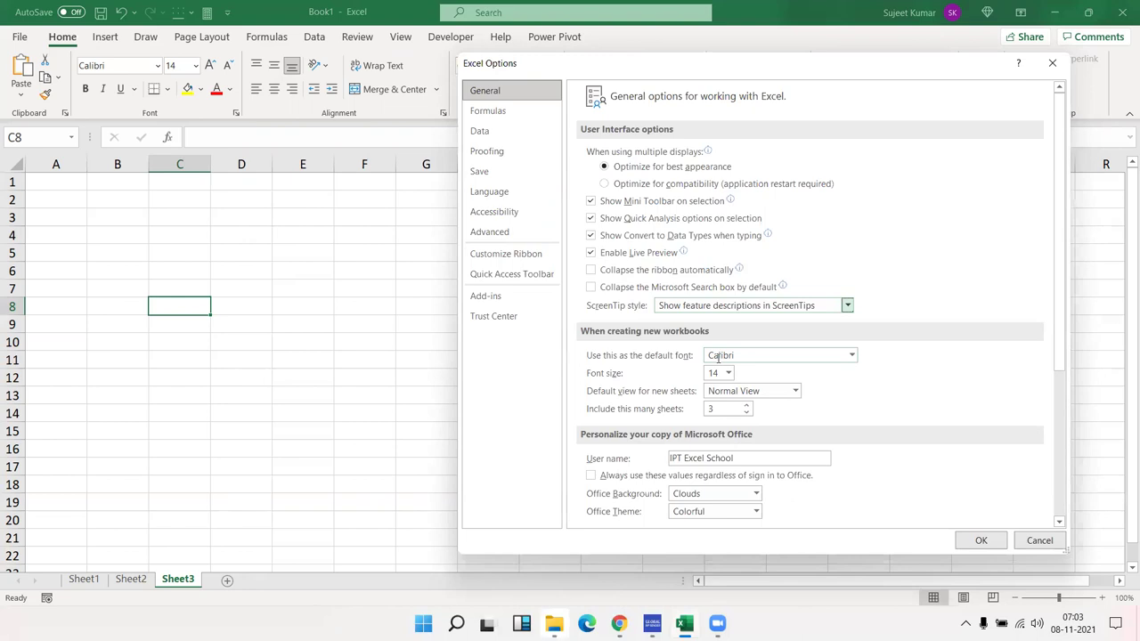
Keep Calibri as the default font, select the User name text, and show the desktop
left_click(852, 356)
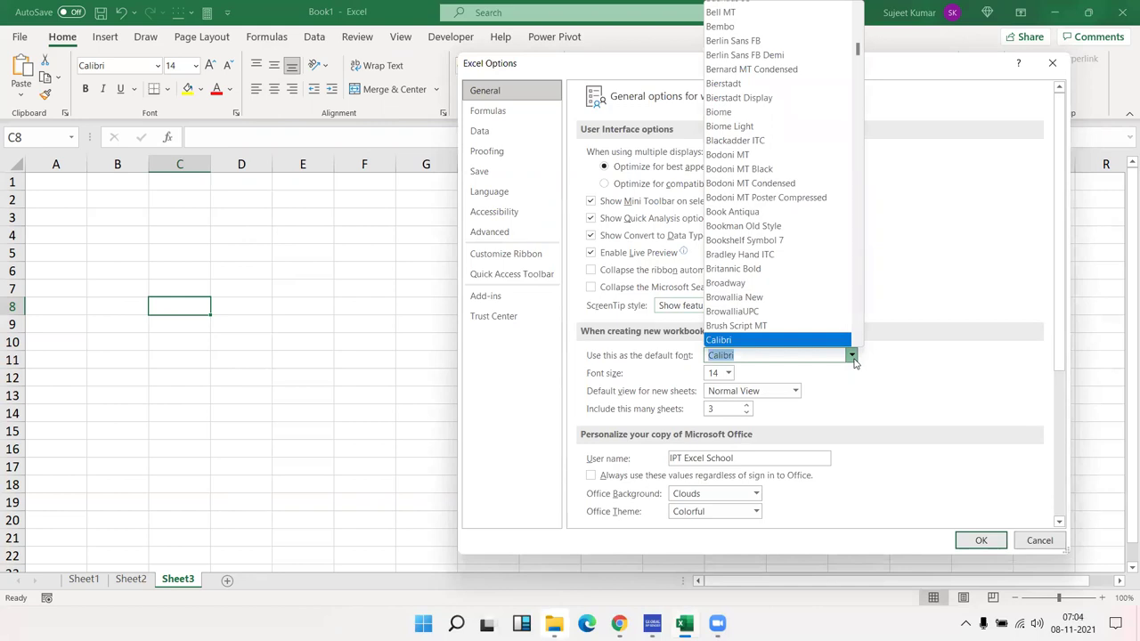
left_click(851, 355)
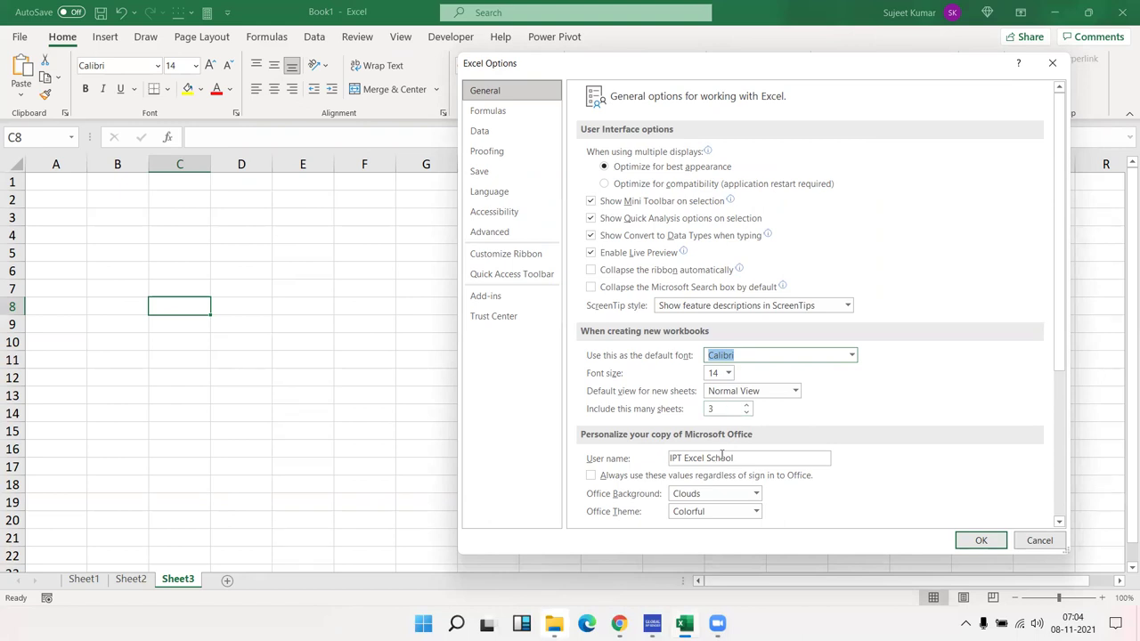
left_click_drag(736, 458, 593, 443)
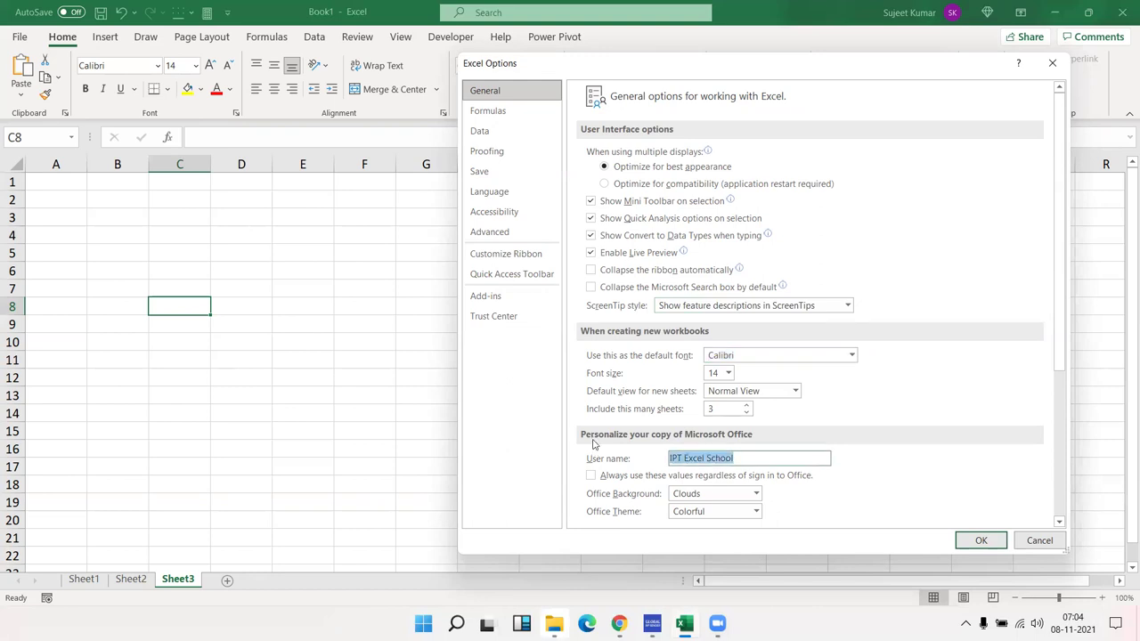
key("super+d")
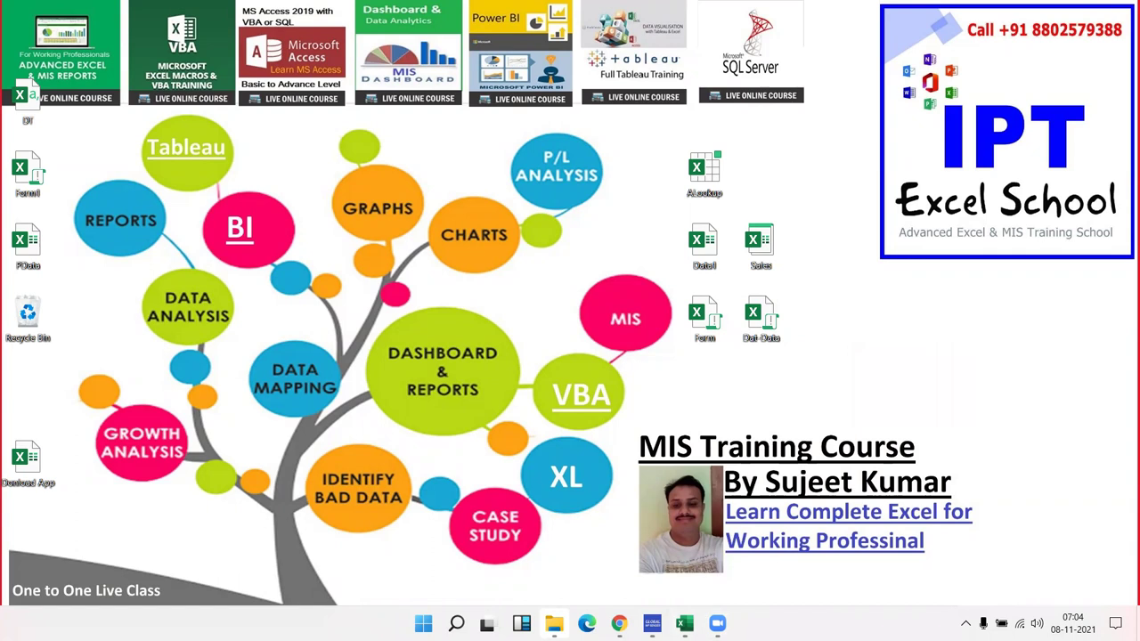
Restore the Excel window with its Options dialog from the taskbar
left_click(700, 620)
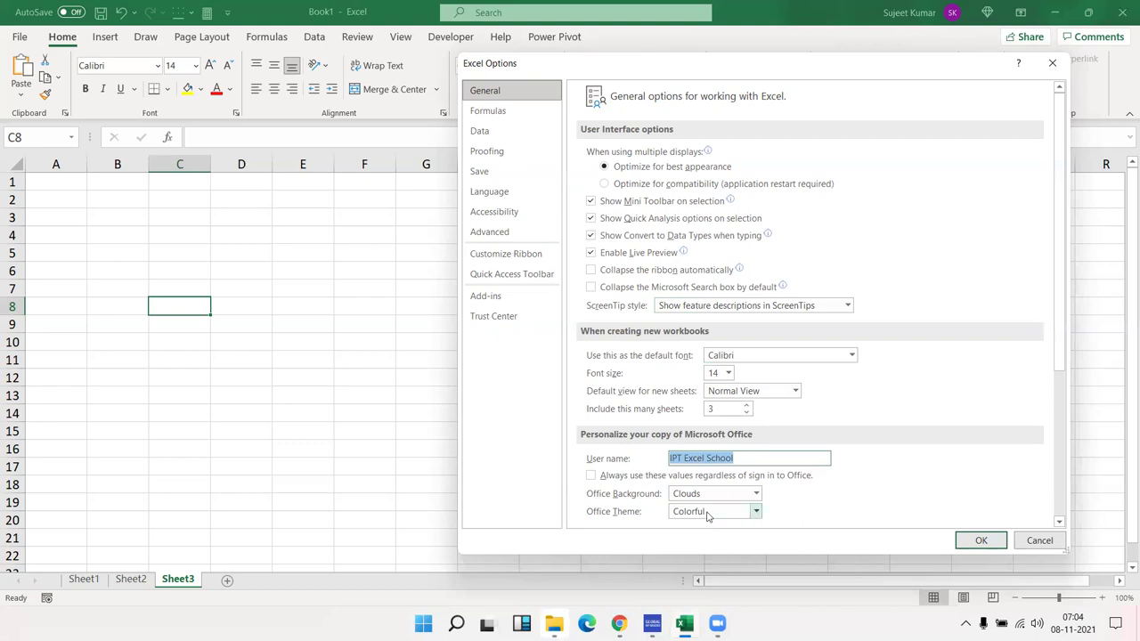
Apply the Dark Gray Office Theme in Excel Options
left_click(708, 514)
left_click(708, 514)
left_click(756, 512)
left_click(692, 541)
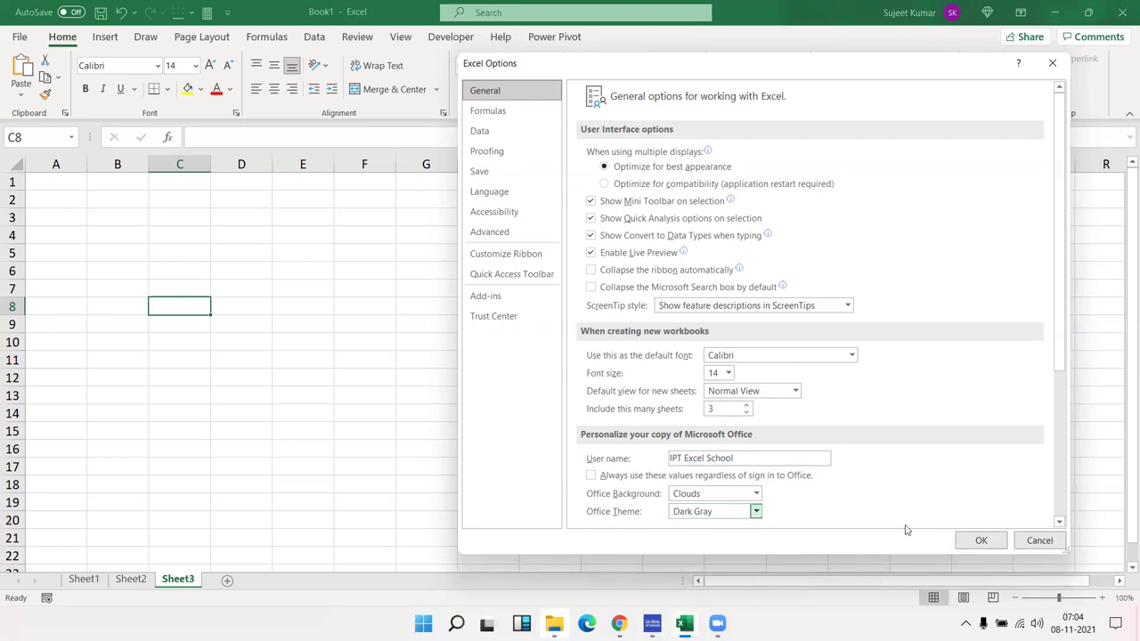
left_click(981, 541)
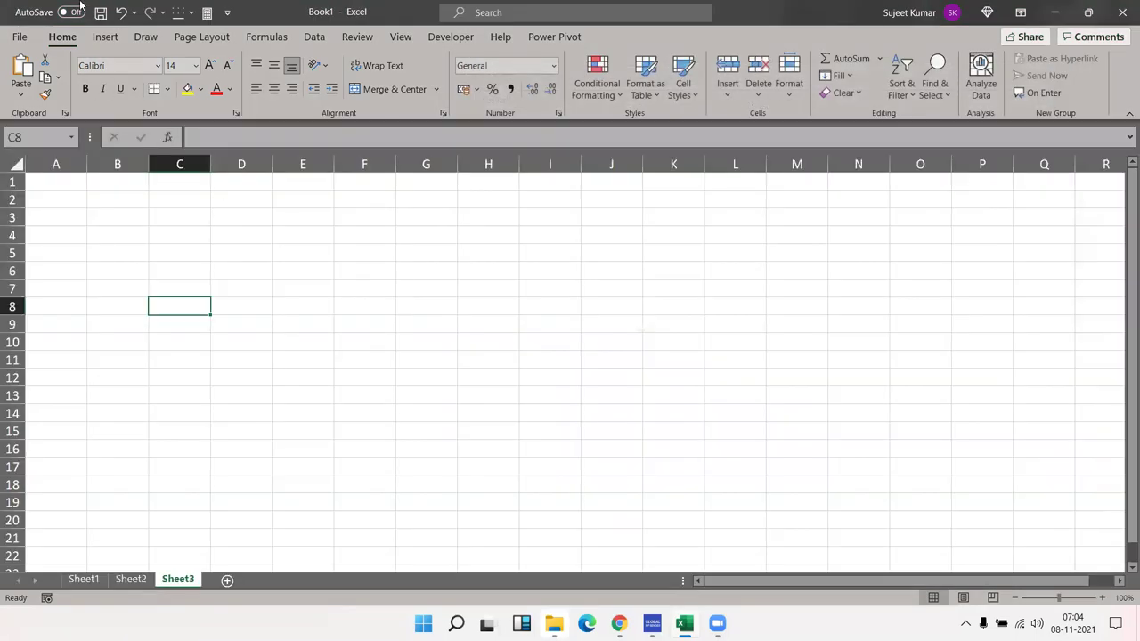
Apply the Black Office Theme through Excel Options
left_click(18, 36)
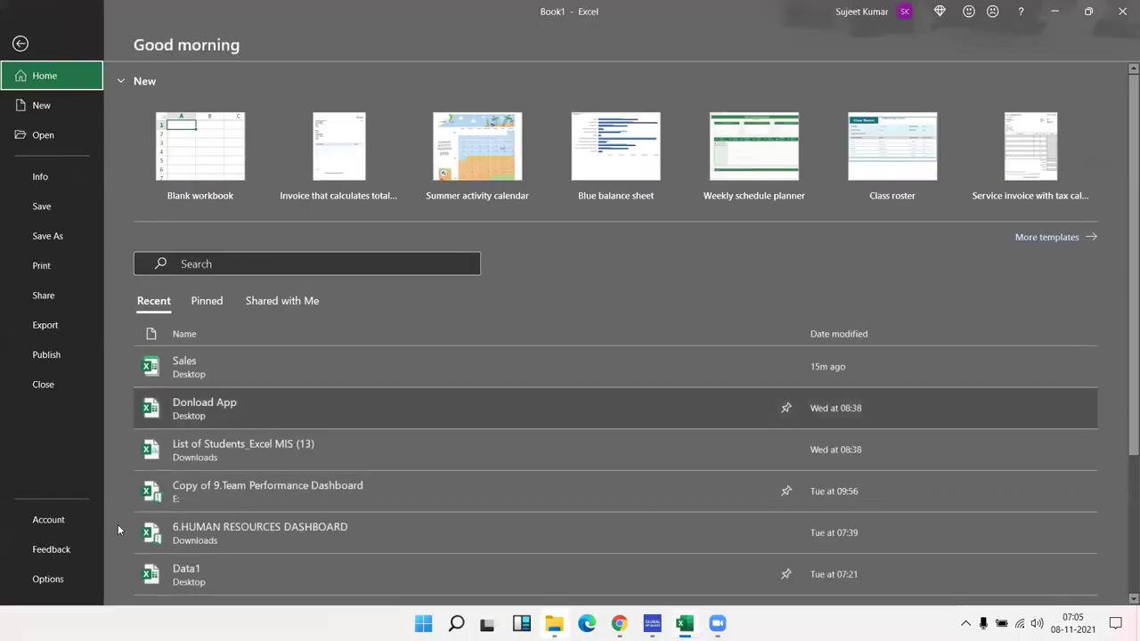
left_click(45, 579)
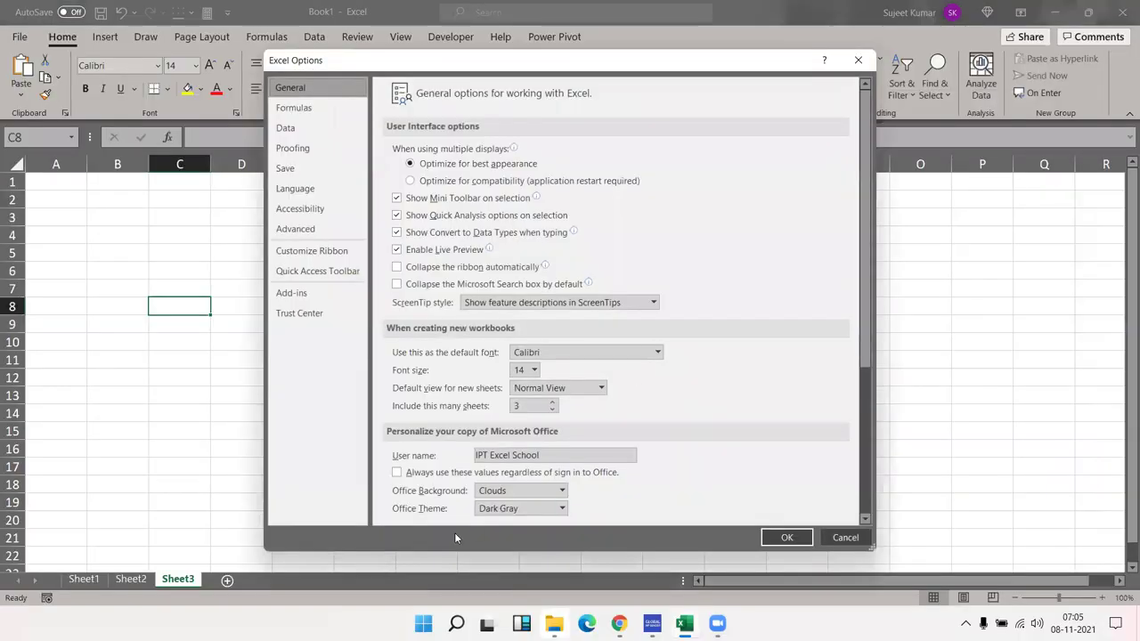
left_click(503, 508)
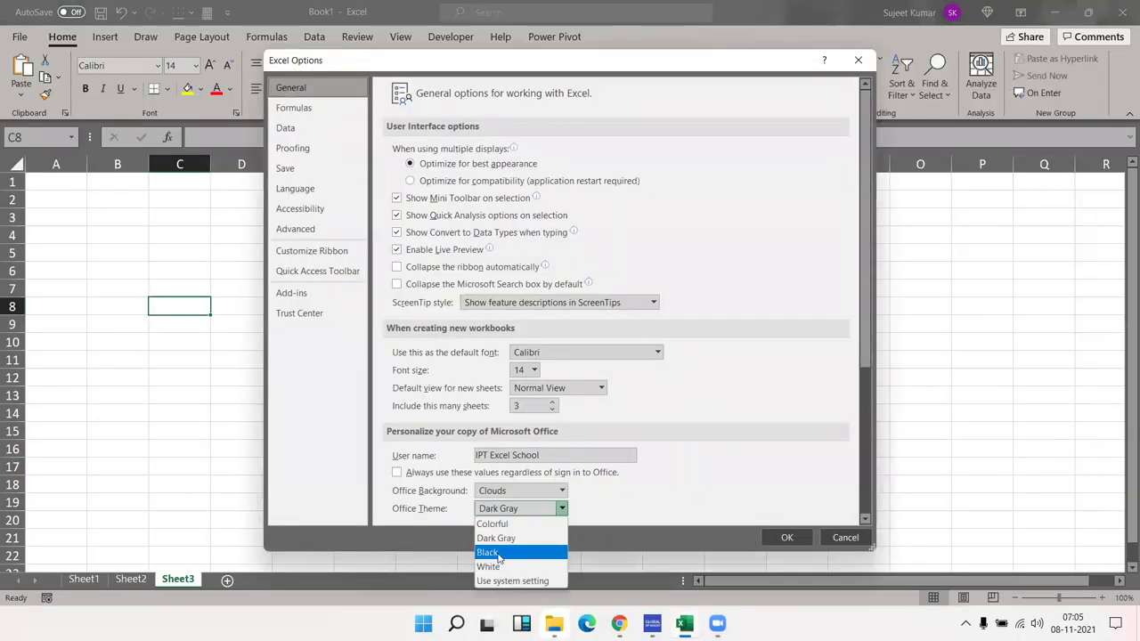
left_click(498, 554)
left_click(787, 538)
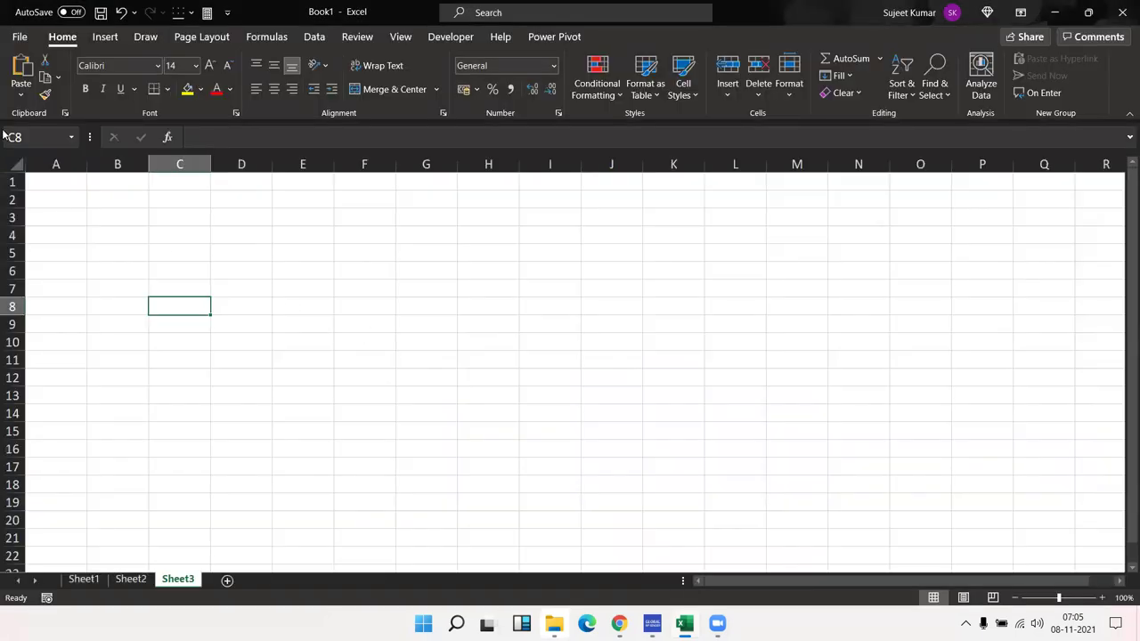
Switch the Office Theme back to Colorful and return to the File backstage
left_click(19, 37)
left_click(85, 580)
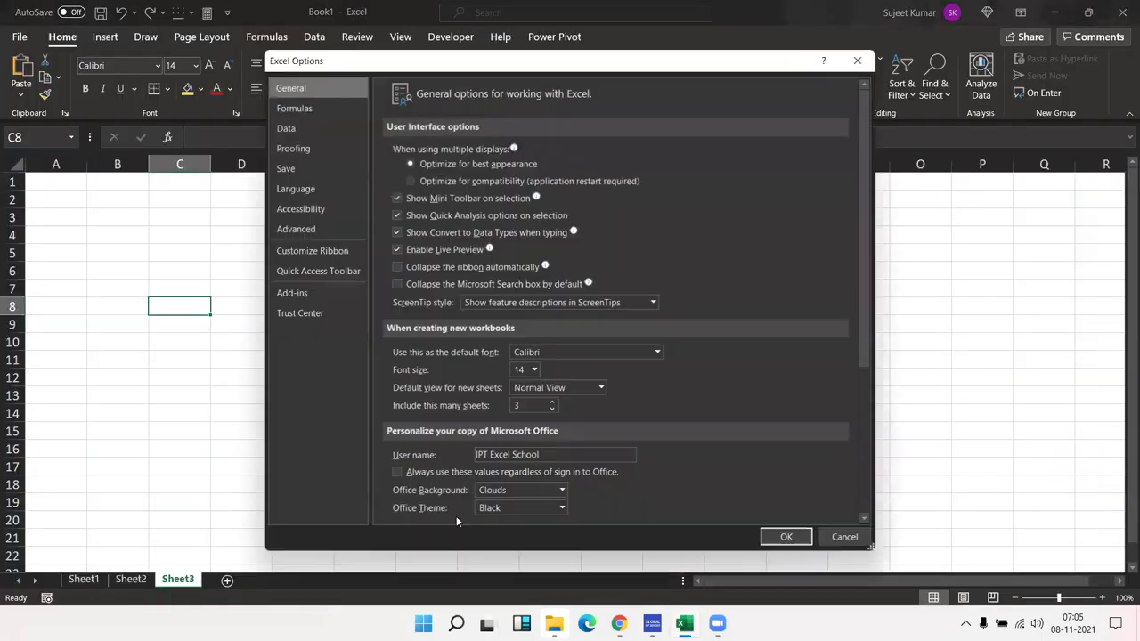
left_click(505, 508)
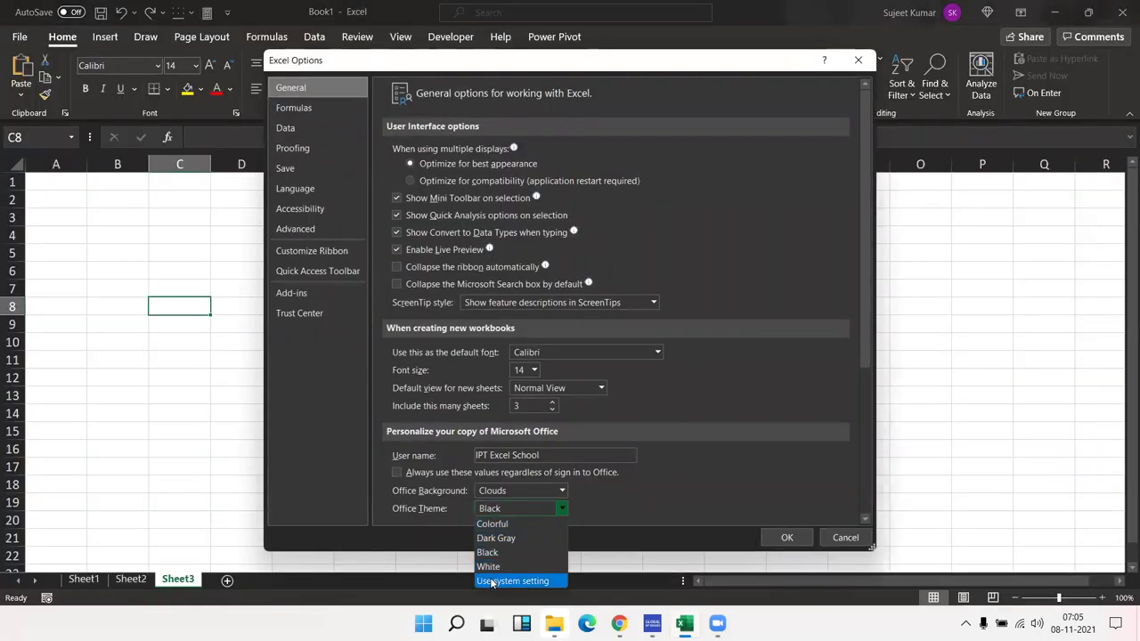
left_click(514, 524)
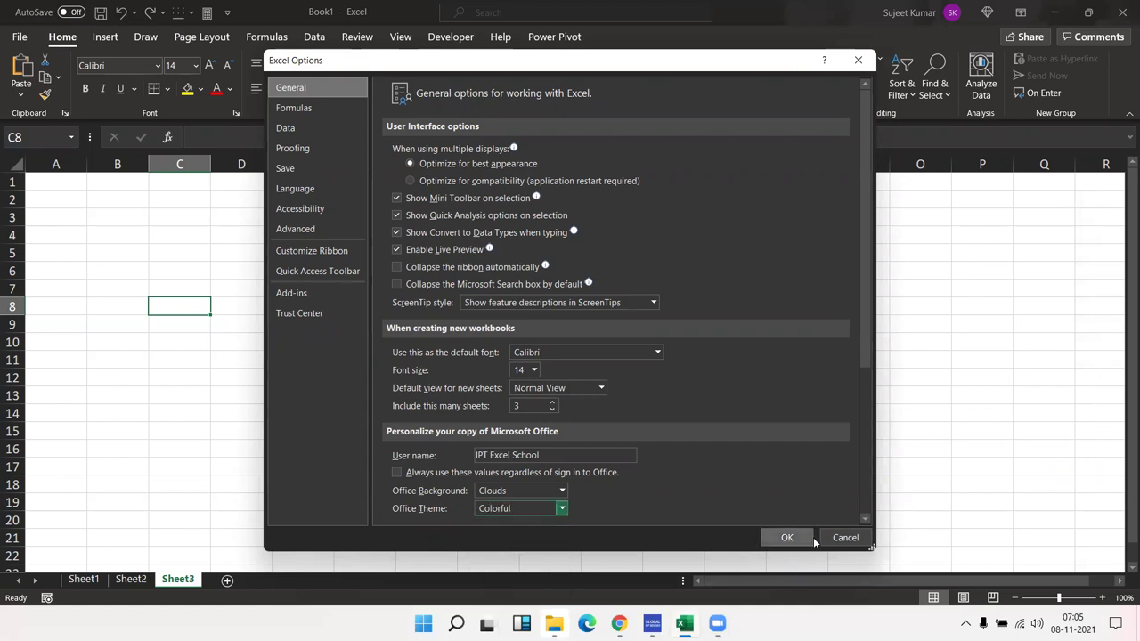
left_click(791, 538)
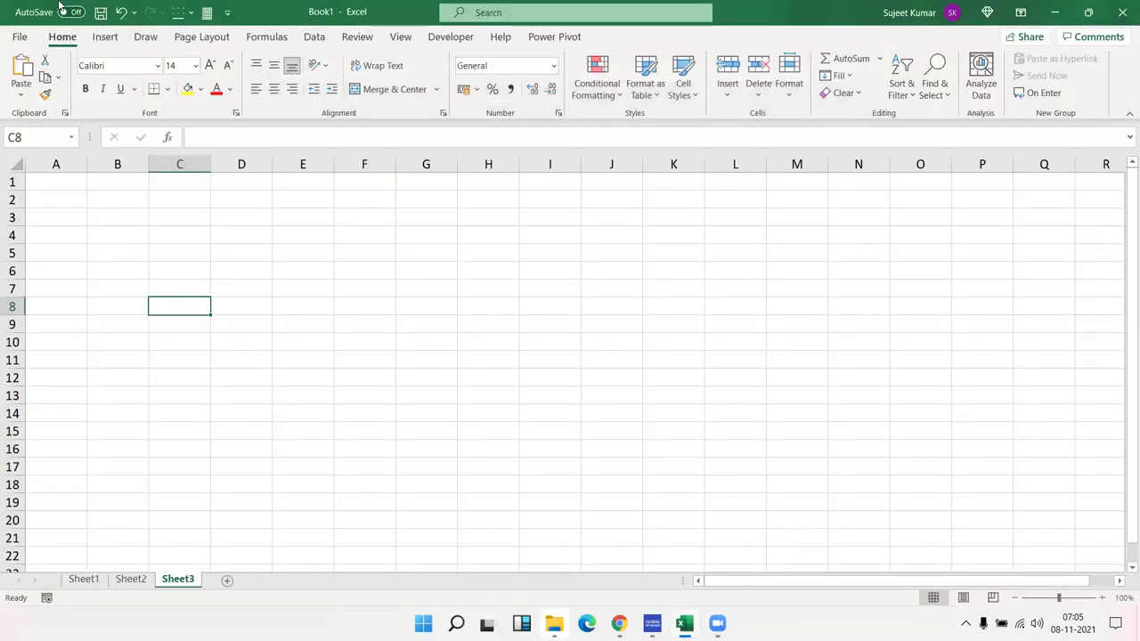
left_click(19, 36)
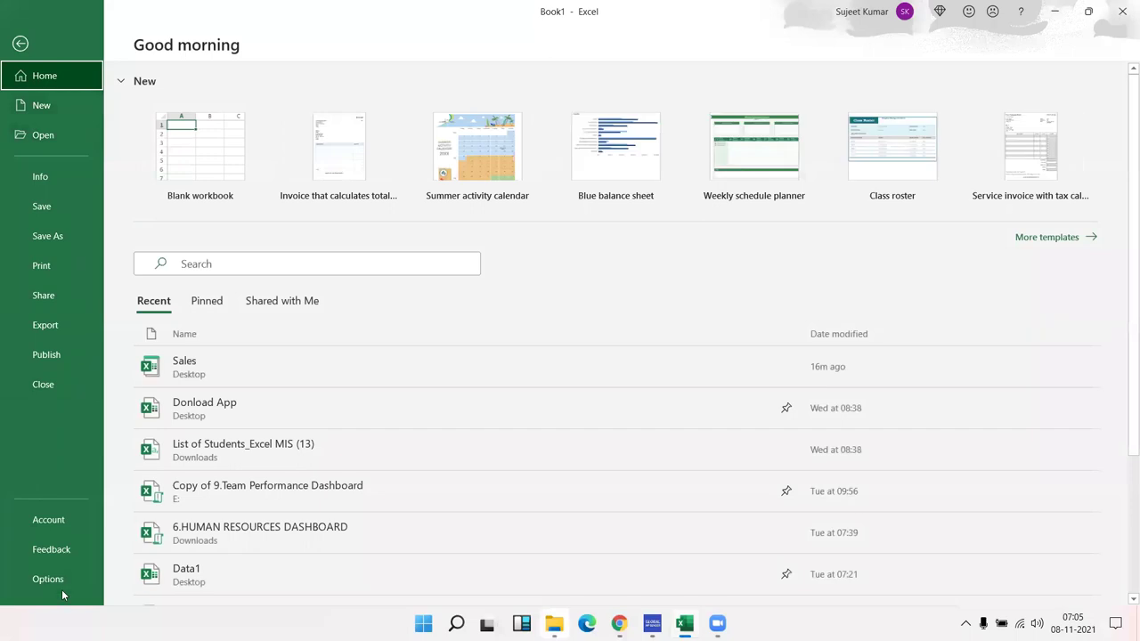
Open Excel Options, scroll General, browse Formulas and Proofing, and settle on the Data page
left_click(60, 587)
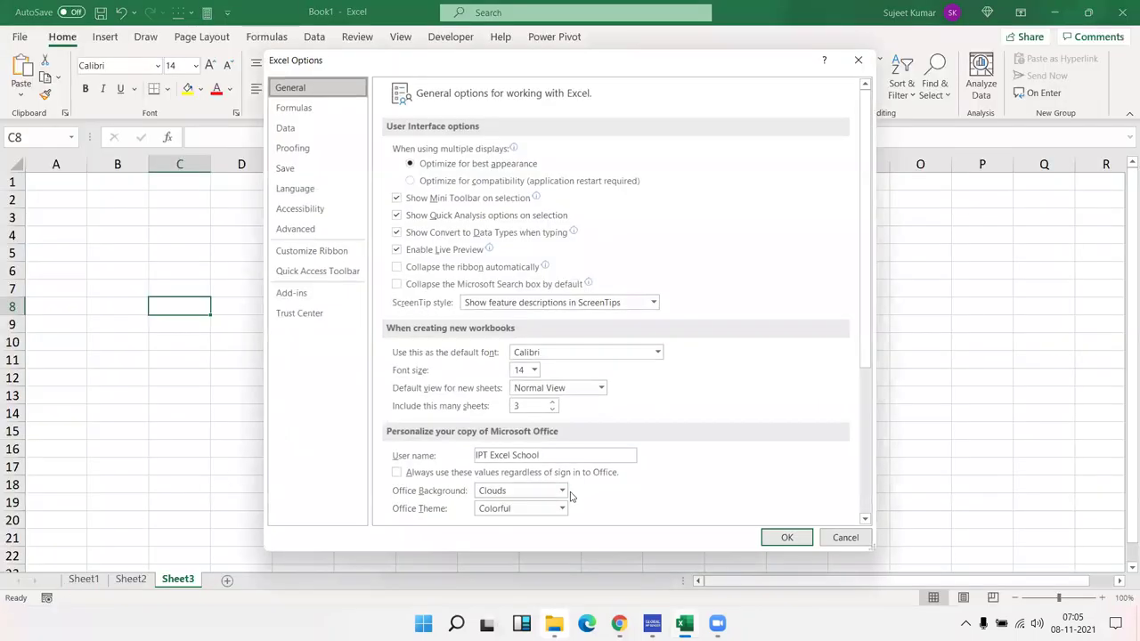
scroll(571, 496, "down", 3)
scroll(570, 496, "down", 1)
scroll(568, 496, "up", 5)
left_click(299, 110)
left_click(287, 128)
left_click(298, 111)
left_click(292, 148)
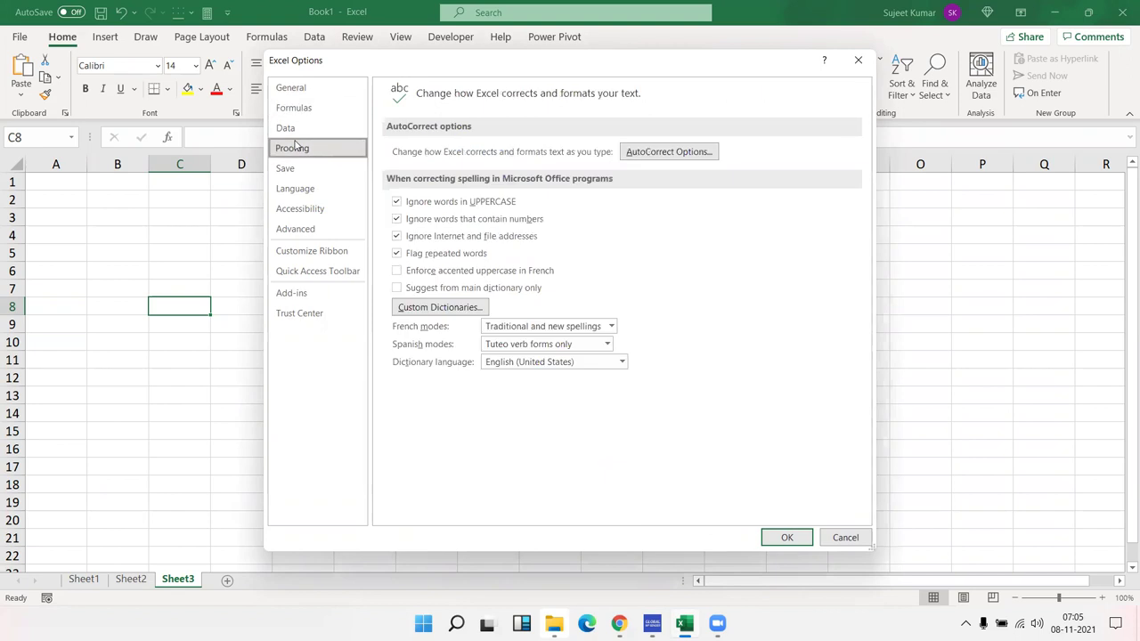
left_click(298, 130)
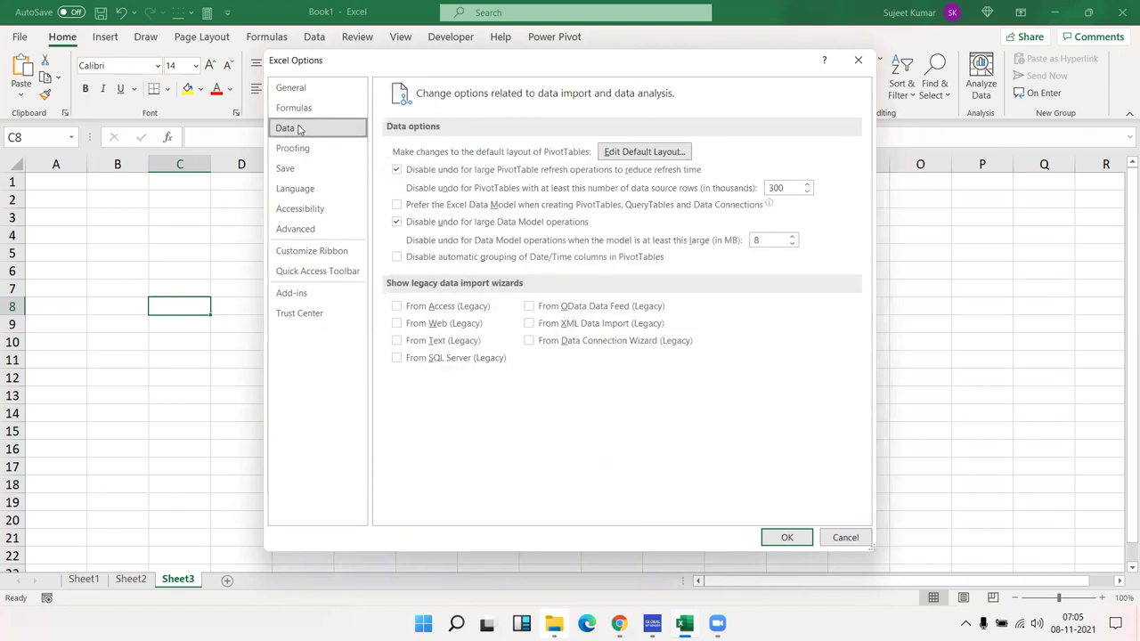